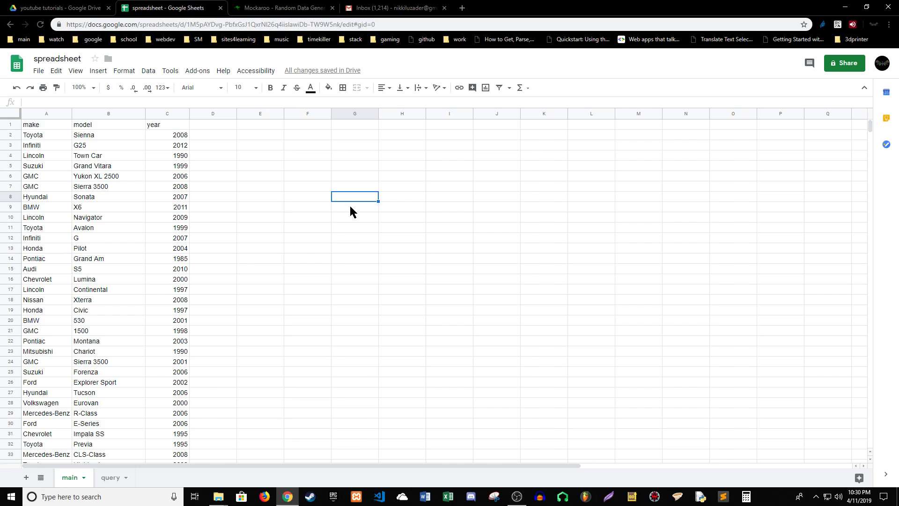
left_click(349, 204)
left_click(351, 190)
left_click(350, 197)
left_click(350, 185)
left_click(317, 189)
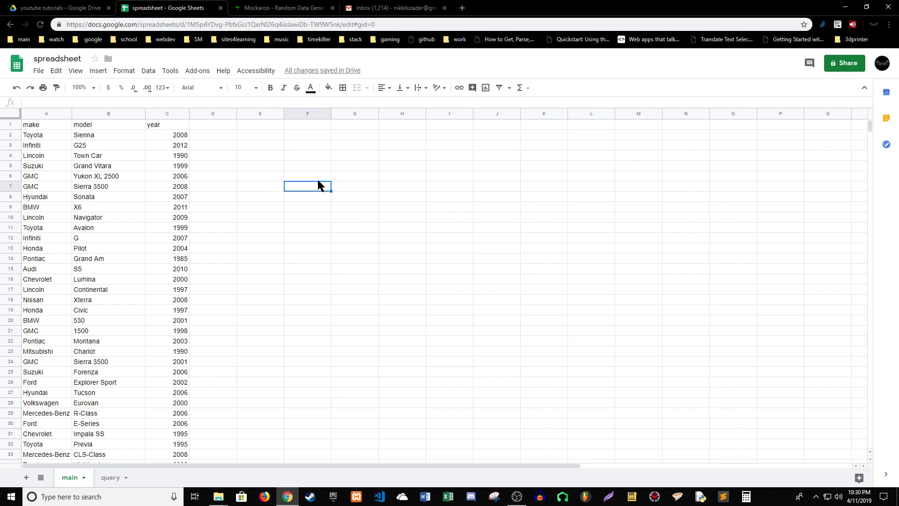
left_click(318, 174)
left_click(352, 174)
left_click(348, 188)
left_click(307, 187)
- Examine the make, model and year data in columns A to C of the main sheet
mouse_move(49, 126)
left_mouse_down()
mouse_move(96, 181)
mouse_move(174, 425)
mouse_move(172, 451)
left_mouse_up()
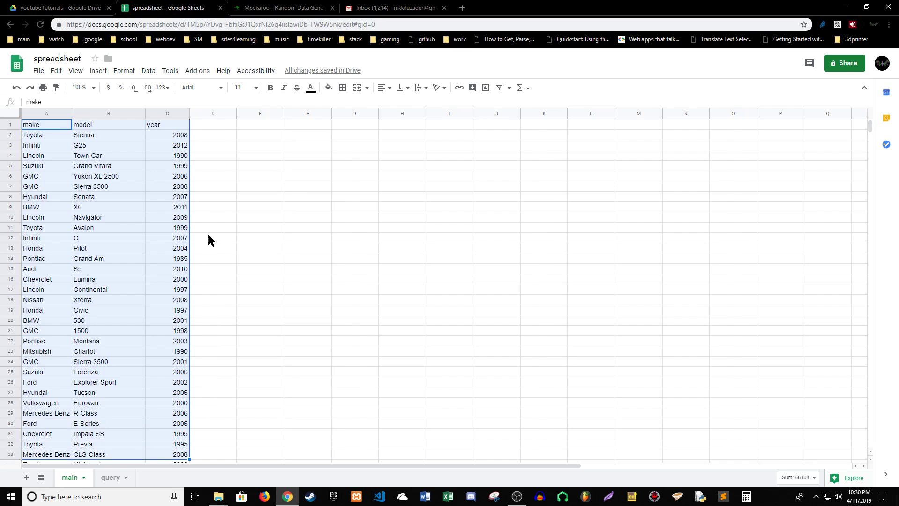
scroll(155, 248, "down", 3)
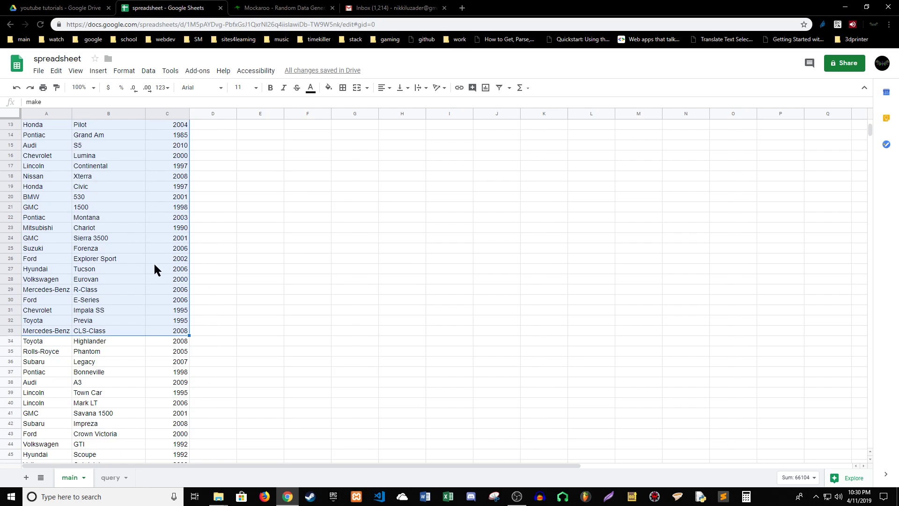
scroll(154, 264, "up", 3)
left_click(144, 248)
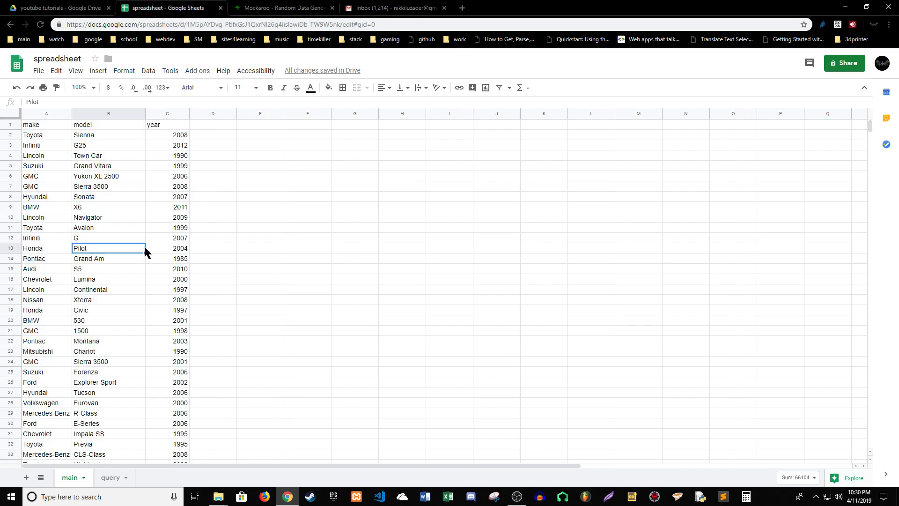
left_click(158, 276)
left_click(161, 208)
left_click(166, 219)
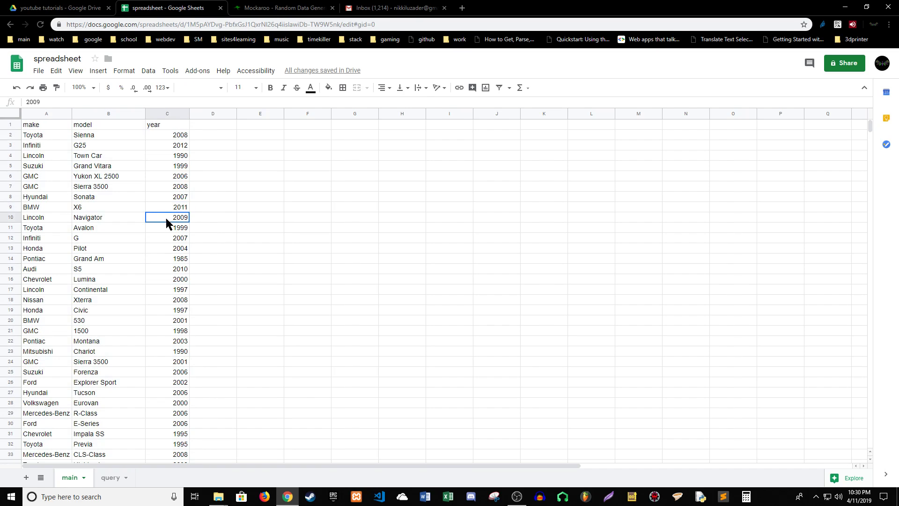
left_click(214, 208)
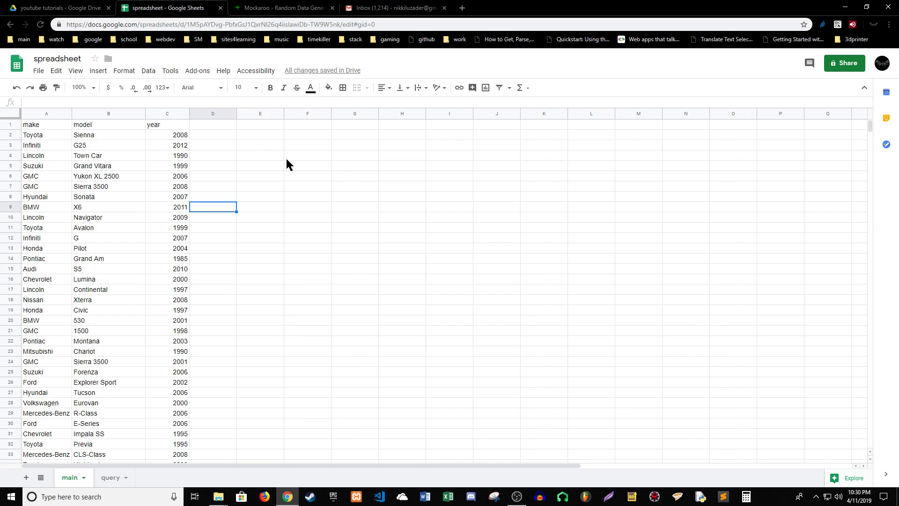
left_click(167, 267)
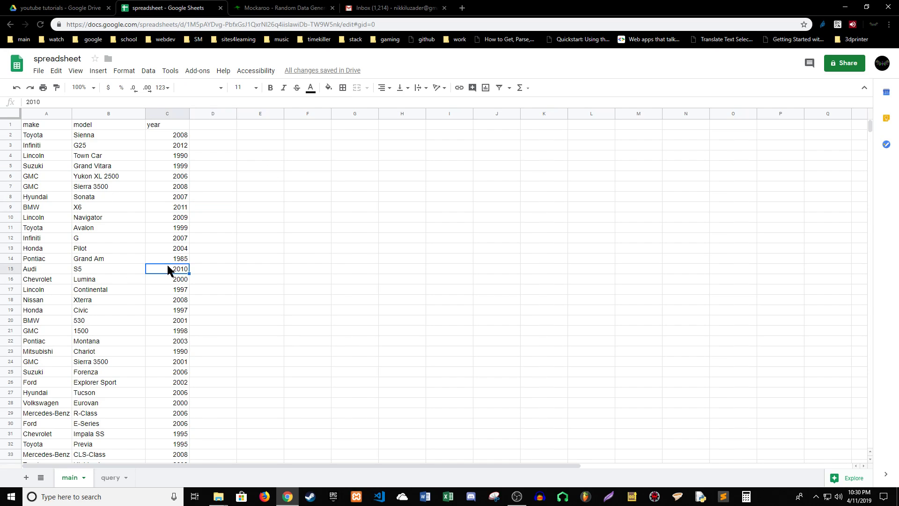
left_click_drag(40, 123, 166, 409)
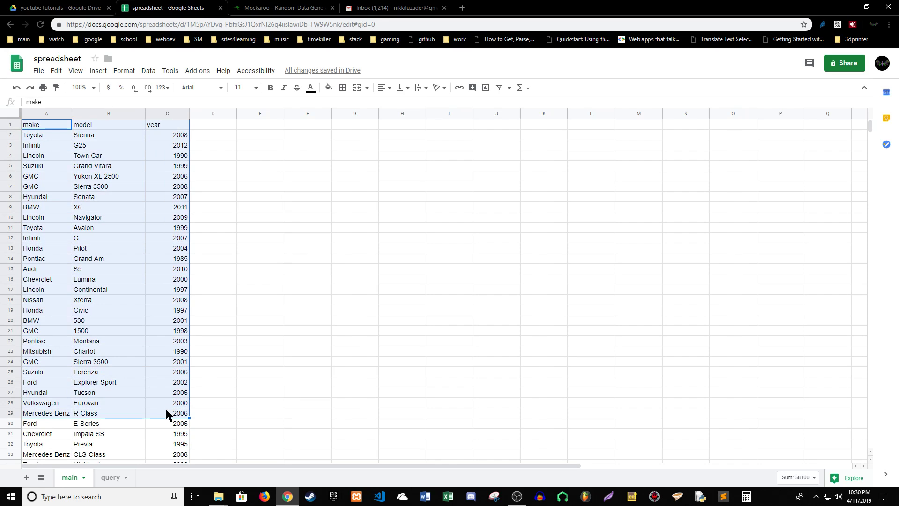
left_click(250, 287)
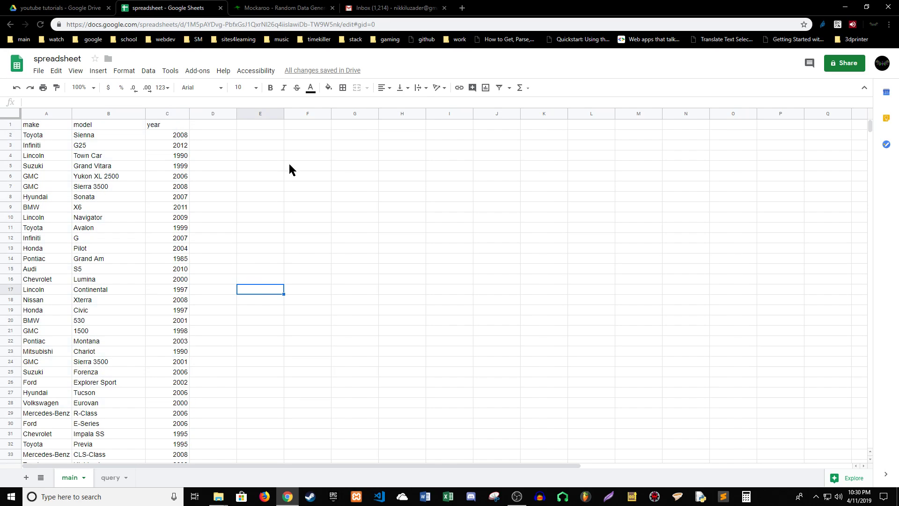
- Start a QUERY formula in cell F1 with columns A:C as its data range
double_click(308, 123)
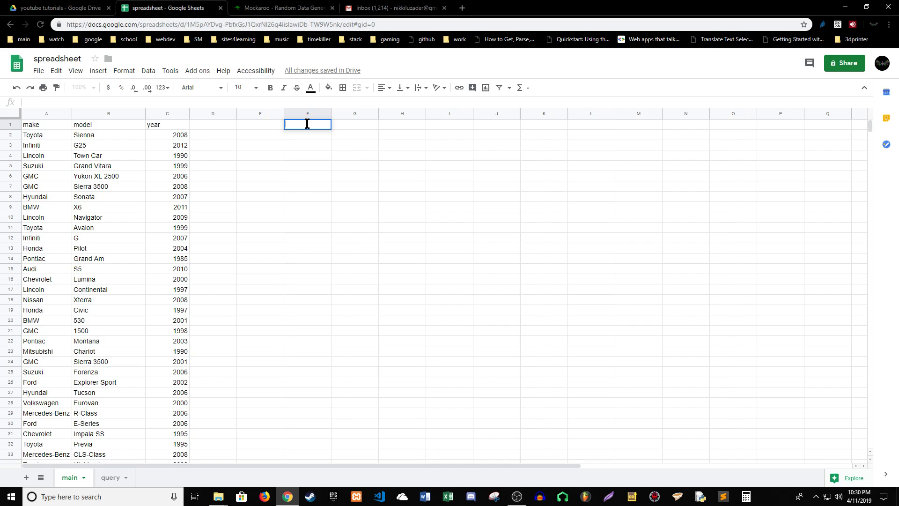
type("=")
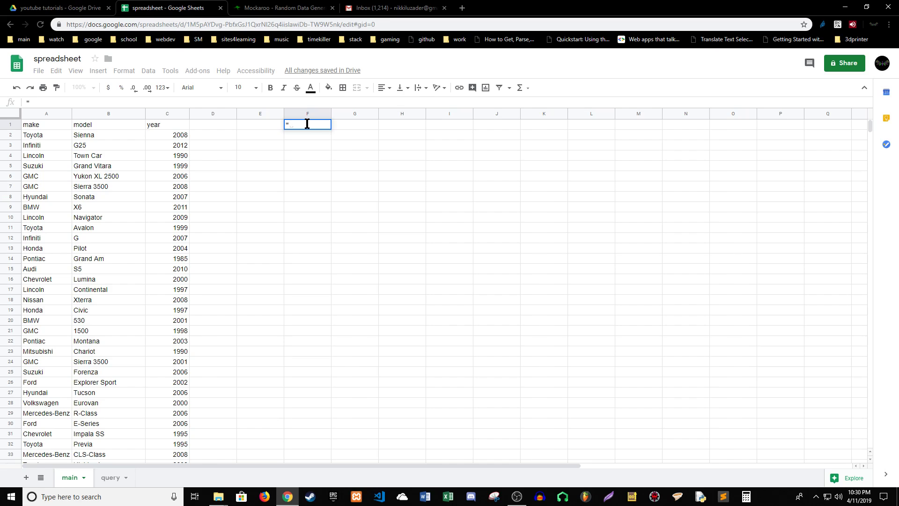
type("QUERY(")
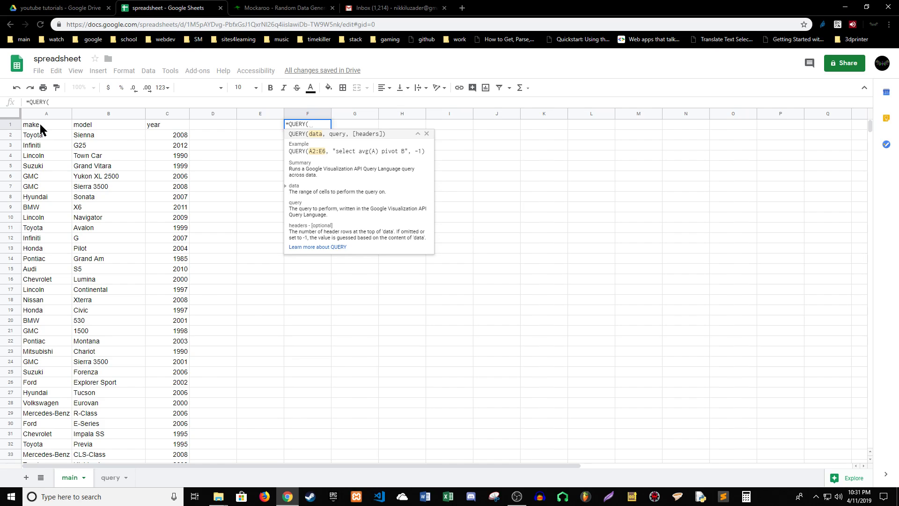
left_click_drag(43, 111, 167, 118)
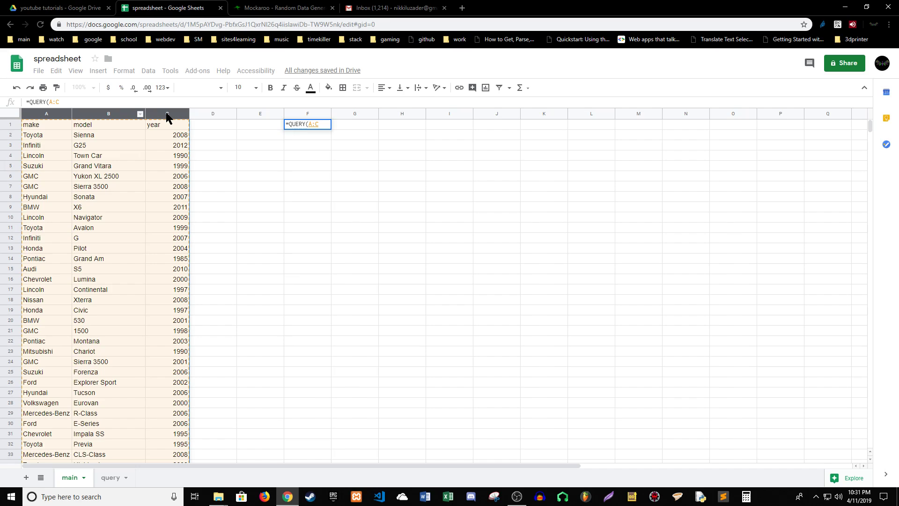
type(",")
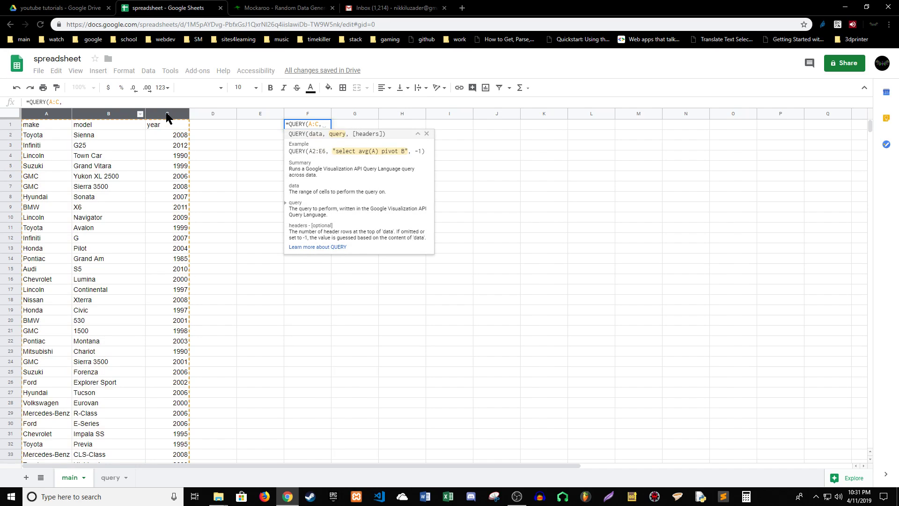
- Complete the QUERY formula in F1 with the query string "select * where C = 2009"
type("\"\"")
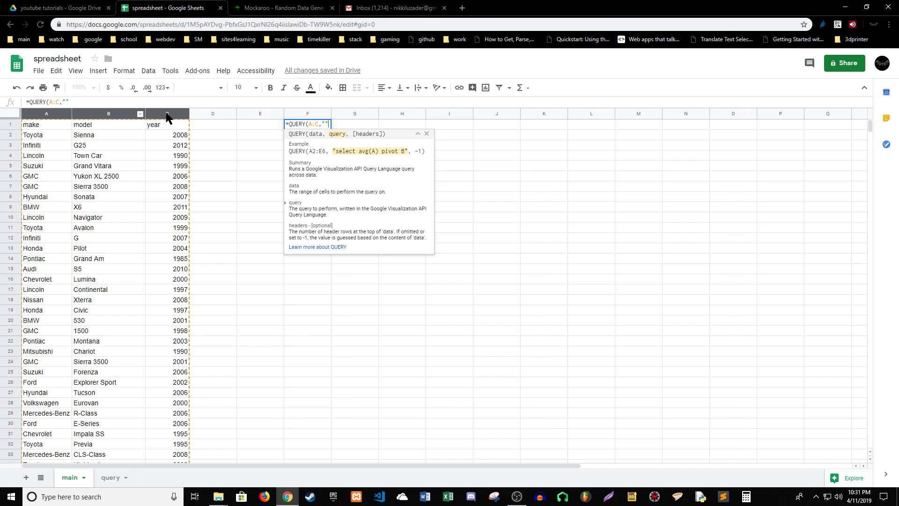
key("Left")
type("s")
key("BackSpace")
type("s")
key("BackSpace")
type("s")
key("BackSpace")
type("select")
type("*")
type("where")
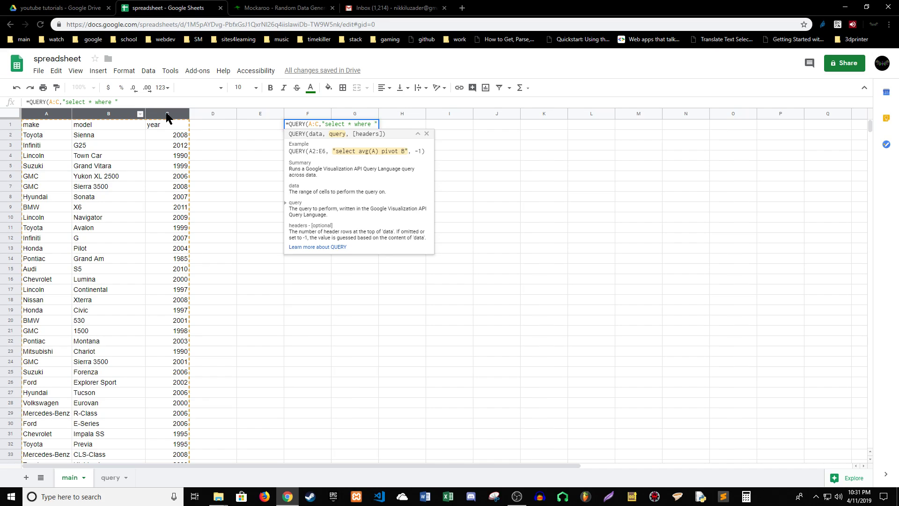
type(" C = 2009")
key("Return")
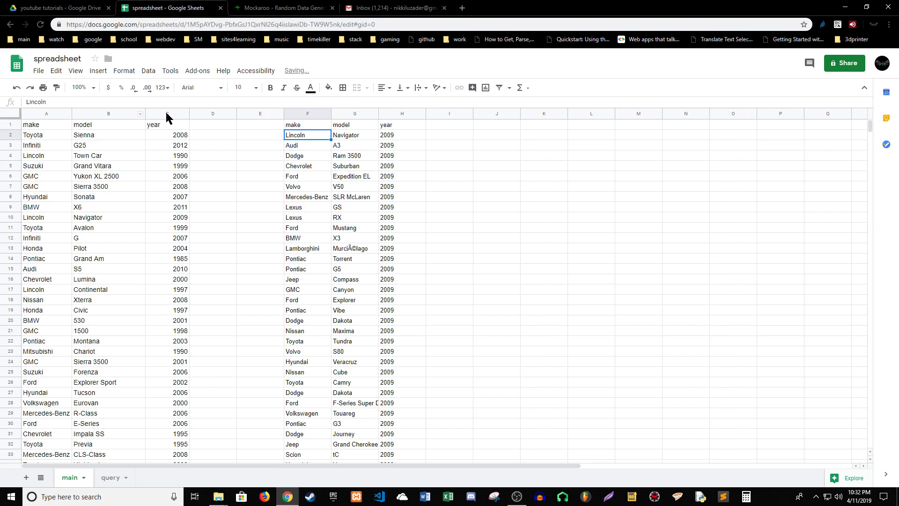
- Compare the query results in columns F to H with the source data in columns A to C
left_click(272, 197)
left_click(302, 188)
left_click(262, 156)
left_click(266, 178)
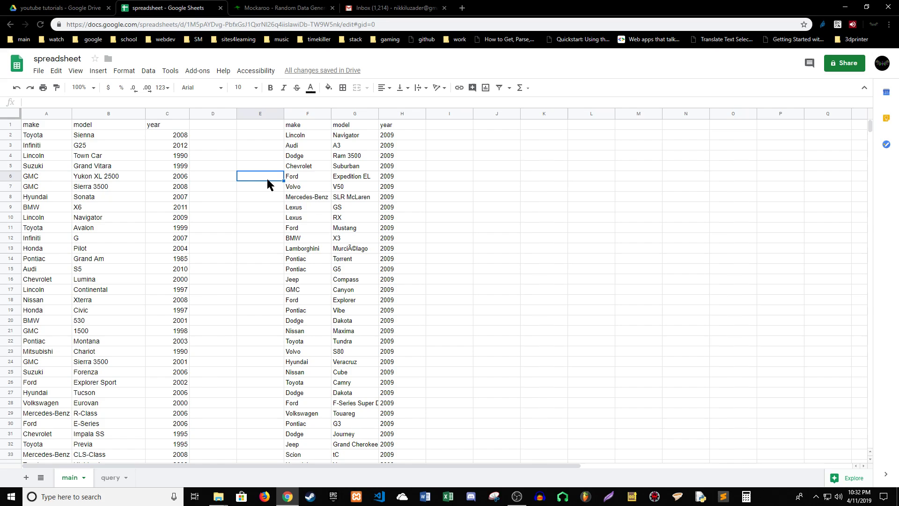
left_click(43, 128)
left_click(49, 144)
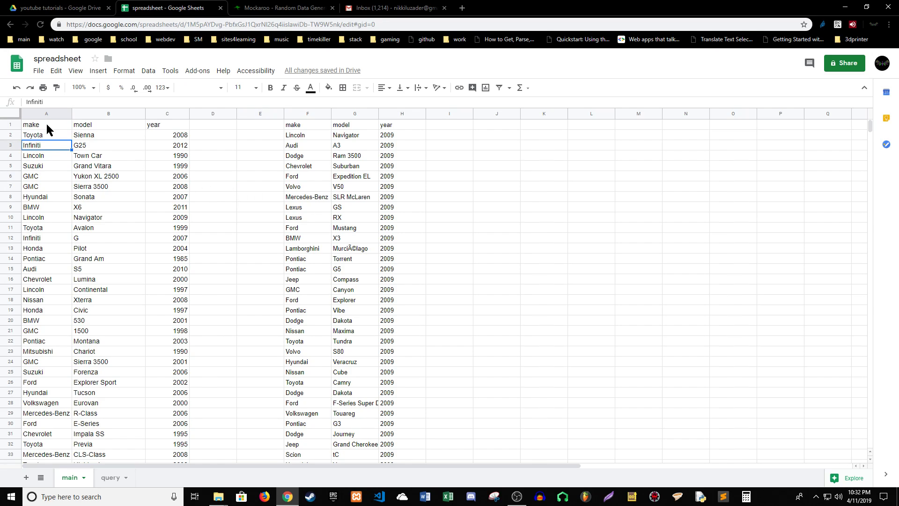
left_click_drag(46, 123, 178, 448)
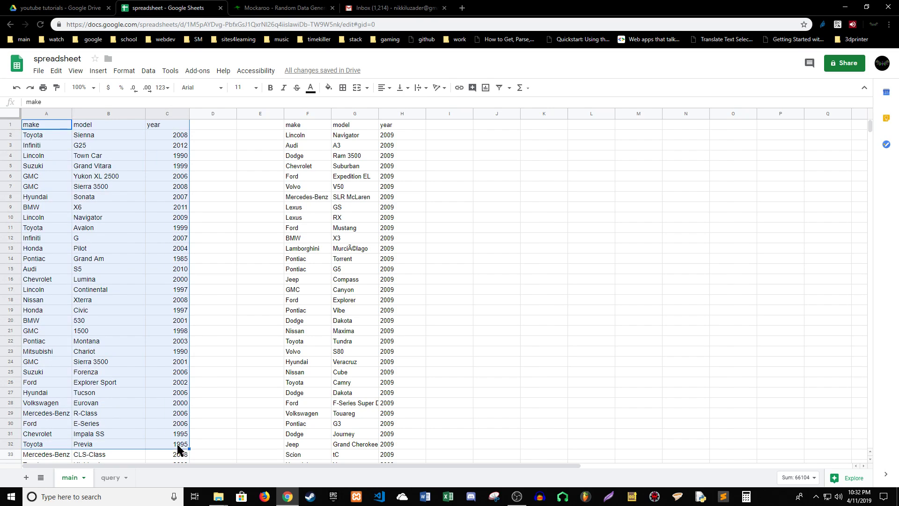
left_click(207, 382)
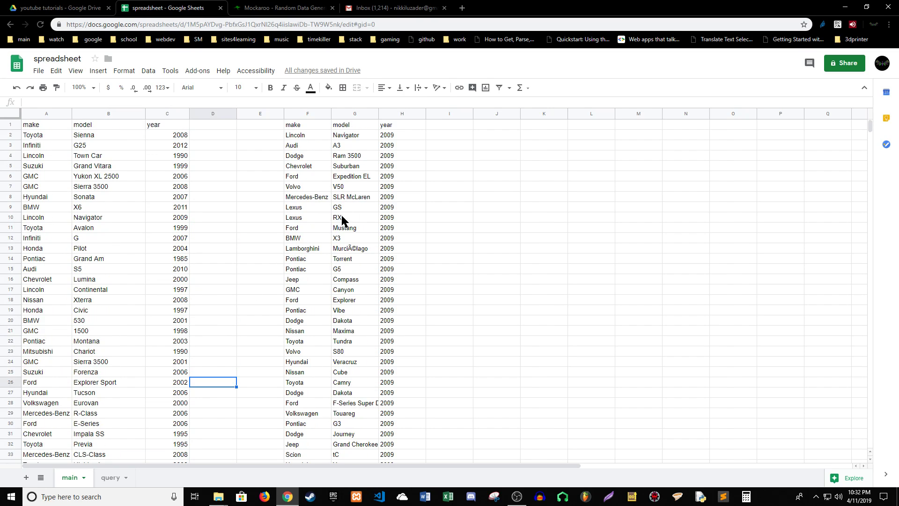
left_click(326, 158)
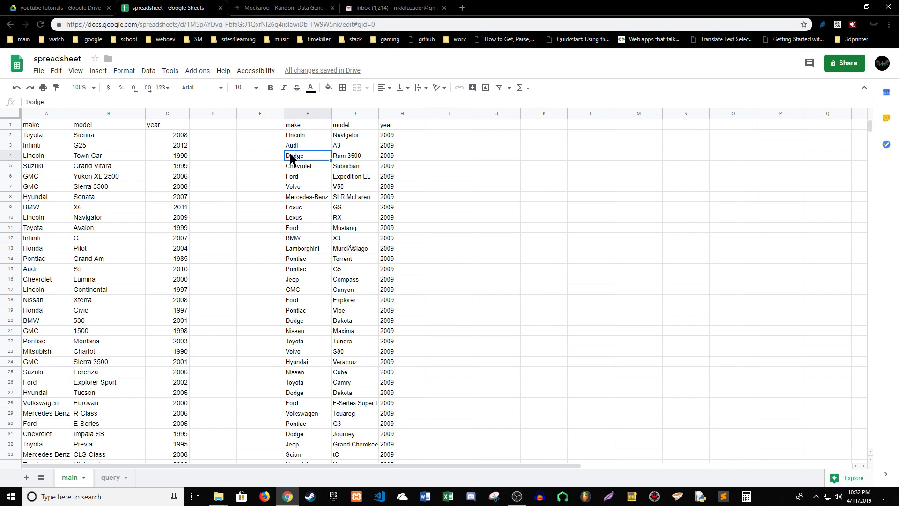
scroll(740, 134, "down", 1)
mouse_move(869, 128)
left_mouse_down()
mouse_move(889, 465)
mouse_move(855, 117)
left_mouse_up()
left_click_drag(315, 135, 400, 468)
scroll(462, 345, "up", 5)
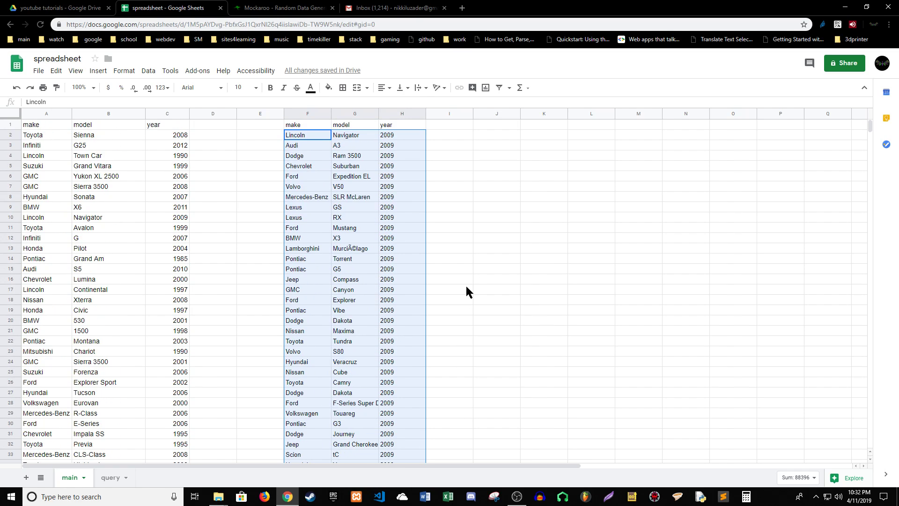
left_click(475, 268)
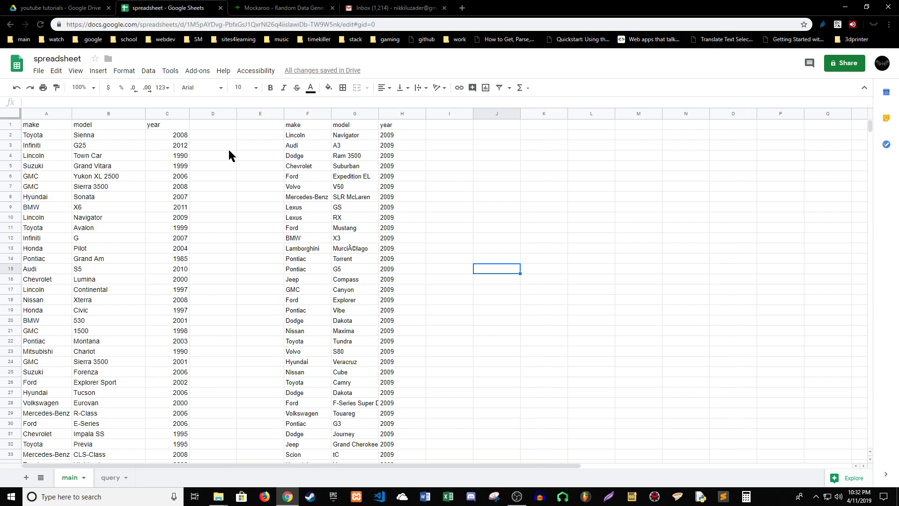
- Inspect the QUERY formula in cell F1 and the result range it fills
left_click(182, 238)
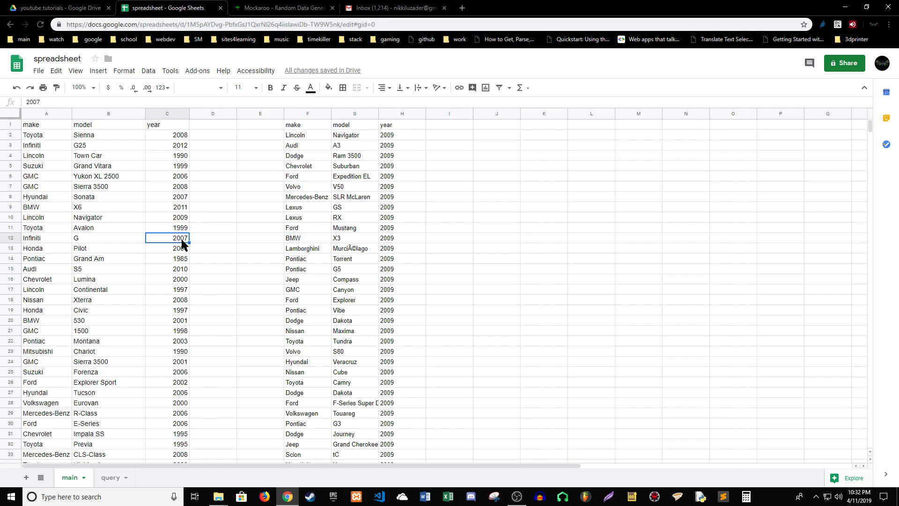
double_click(308, 123)
left_click(309, 142)
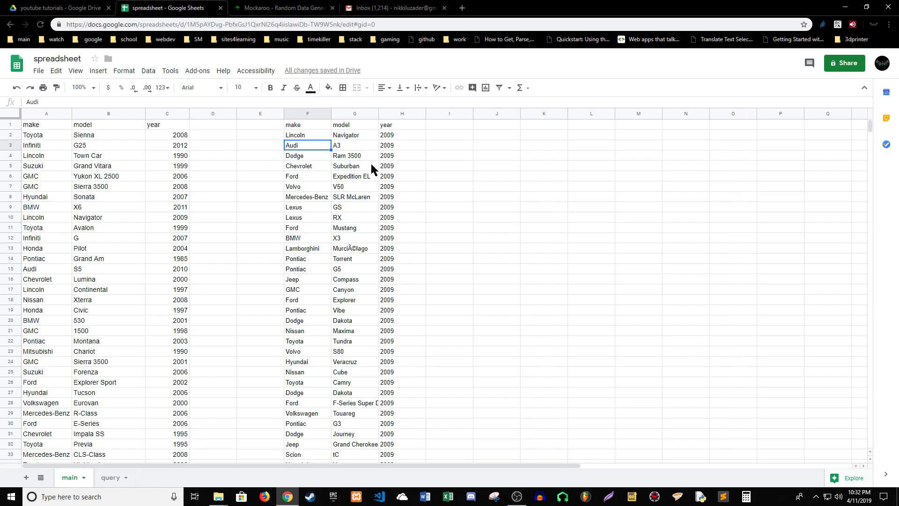
double_click(314, 123)
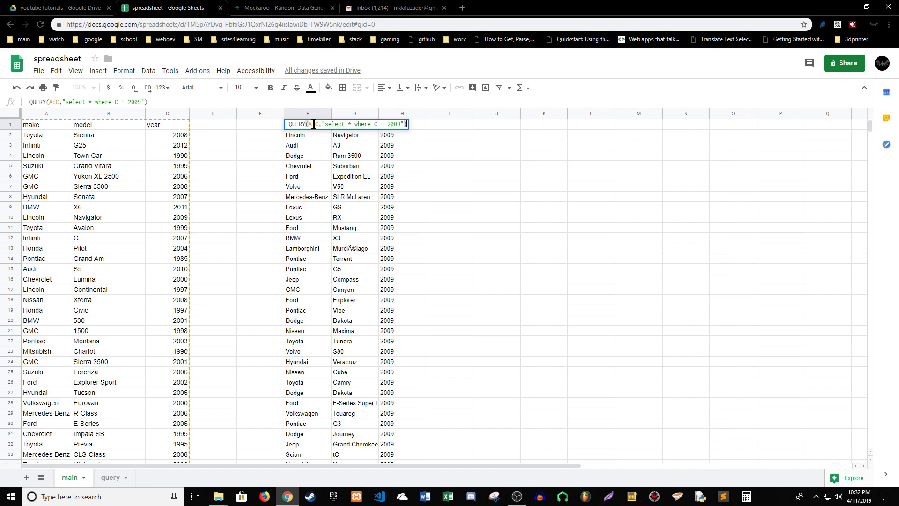
left_click(308, 167)
double_click(307, 124)
left_click(316, 152)
left_click_drag(307, 120, 385, 364)
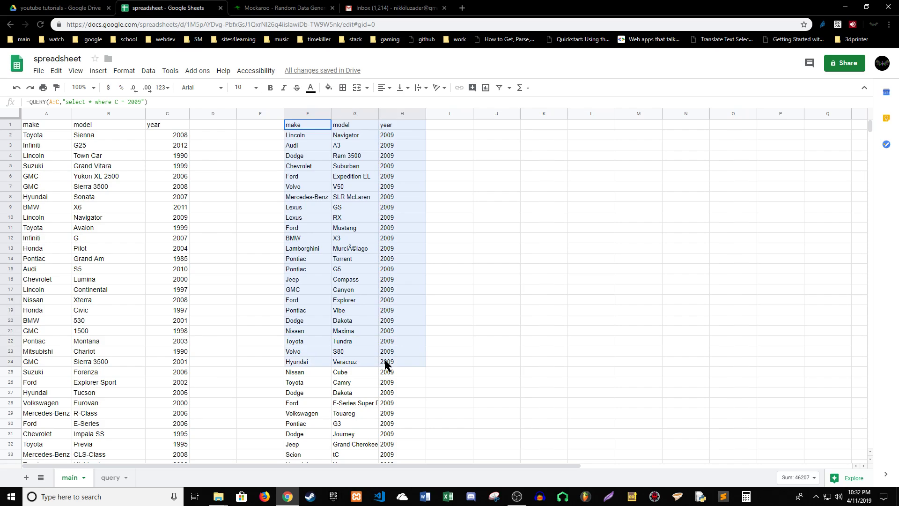
left_click(466, 344)
- Change the condition of the QUERY formula in F1 to C >= 2009
double_click(315, 125)
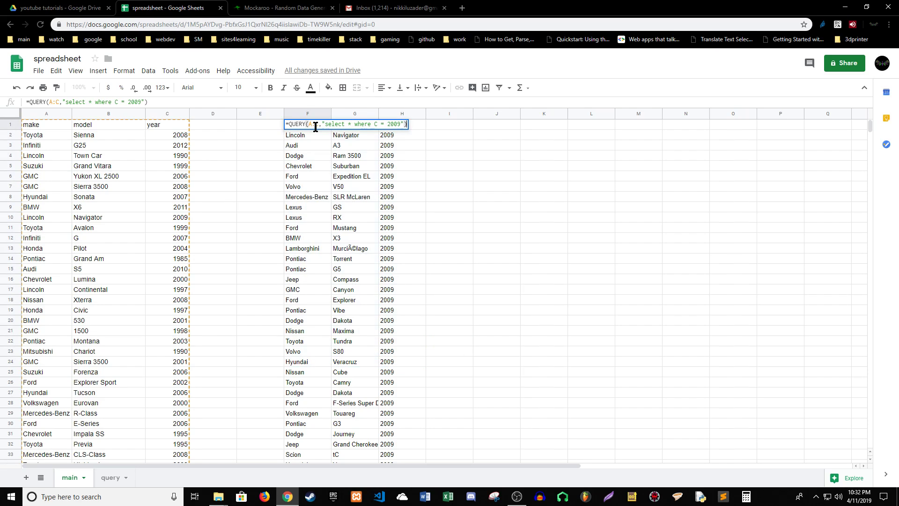
left_click(382, 124)
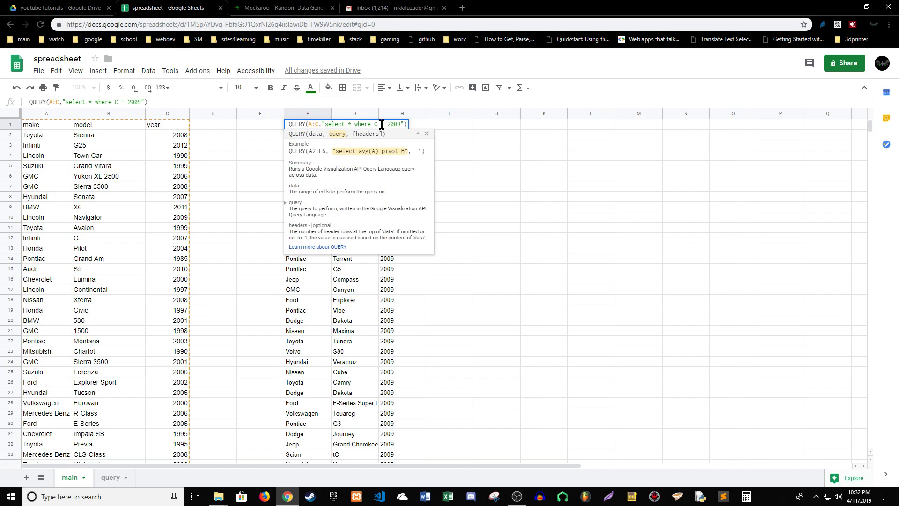
type(">")
key("Return")
left_click(472, 185)
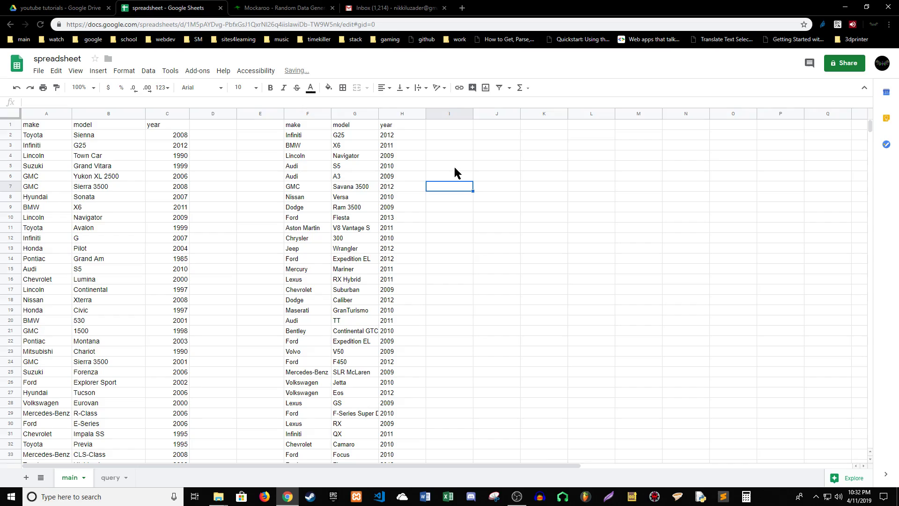
- Review the years in the query results further down columns F to H
left_click_drag(870, 125, 869, 174)
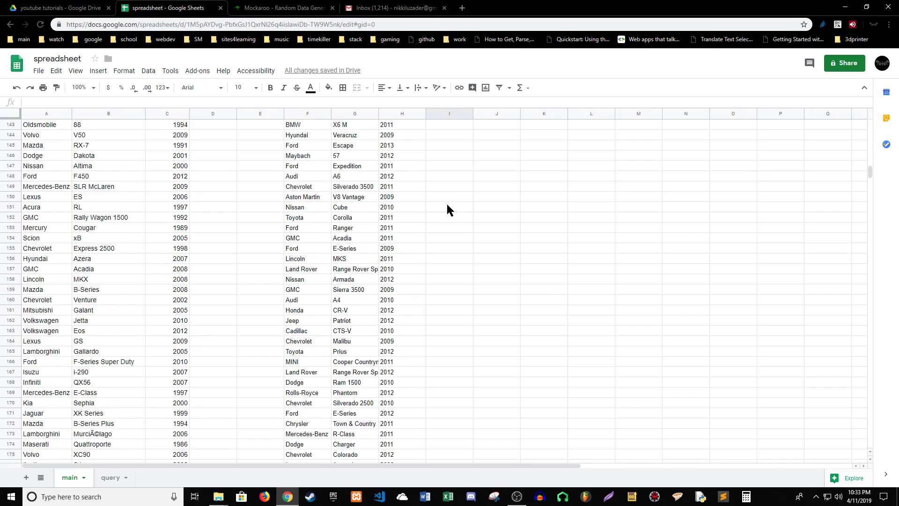
scroll(410, 234, "down", 2)
scroll(410, 234, "up", 2)
scroll(409, 231, "up", 15)
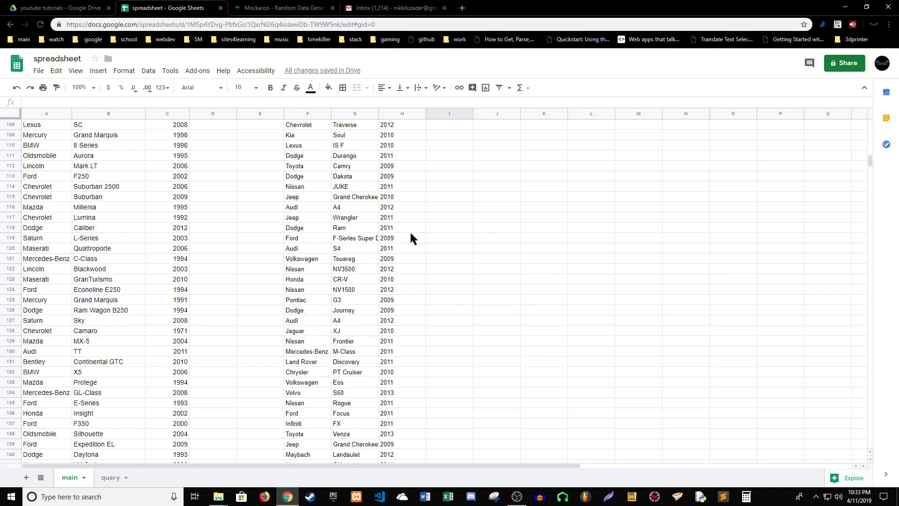
scroll(325, 159, "up", 20)
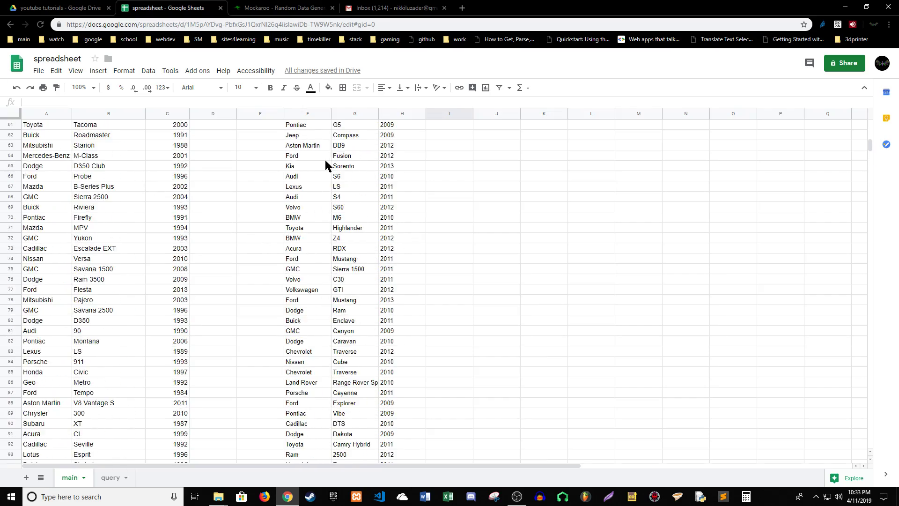
scroll(323, 166, "up", 6)
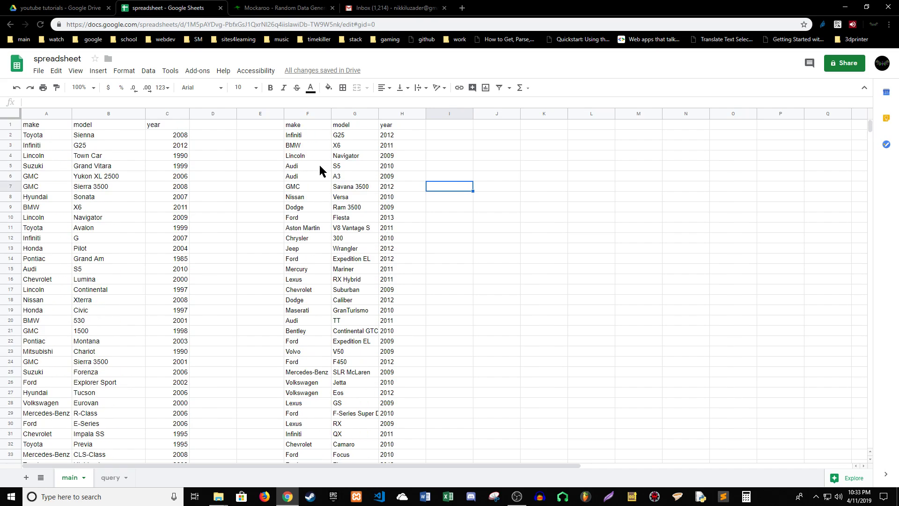
- Examine the function name and the data range argument A:C of the QUERY formula in cell F1
double_click(316, 125)
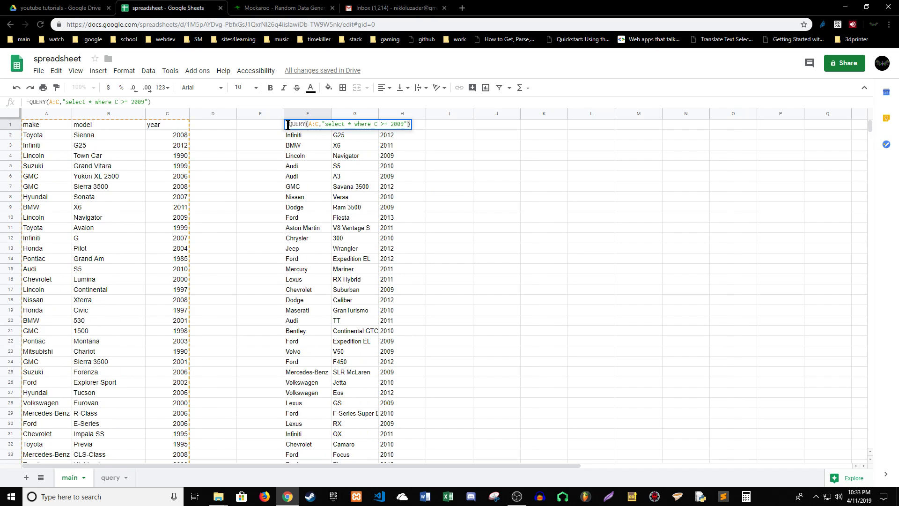
left_click_drag(288, 125, 306, 125)
left_click(314, 125)
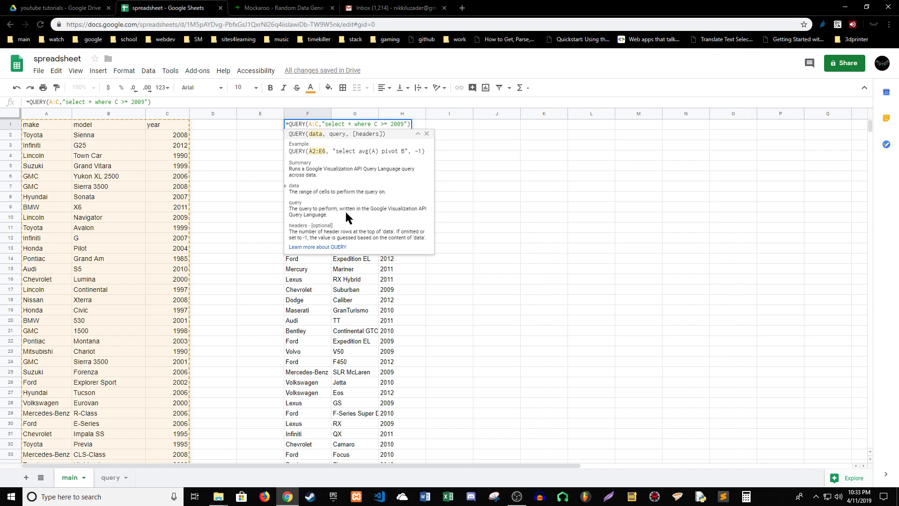
left_click_drag(309, 124, 320, 125)
left_click(312, 126)
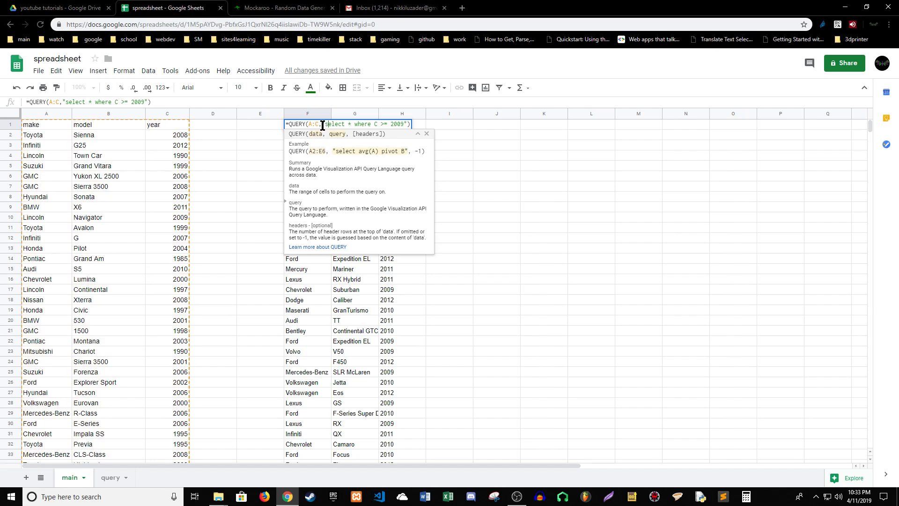
left_click(312, 125)
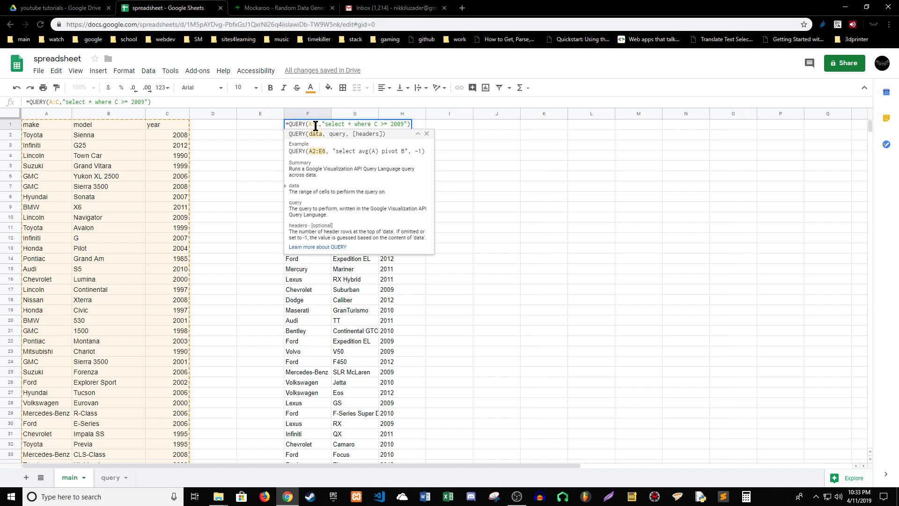
left_click_drag(319, 124, 310, 125)
left_click(311, 124)
left_click(310, 124)
left_click(315, 124)
- Examine the query string argument, including its select and where clauses, in the QUERY formula in F1
left_click(331, 124)
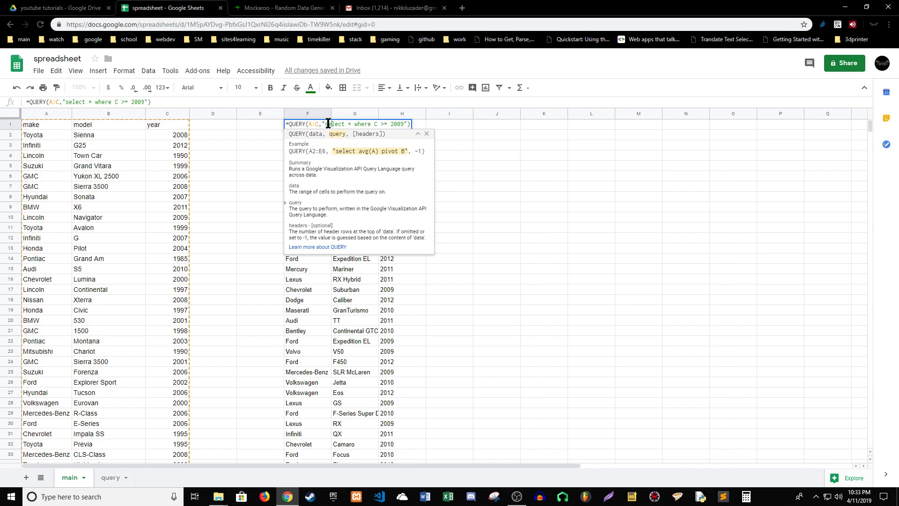
left_click_drag(322, 123, 406, 123)
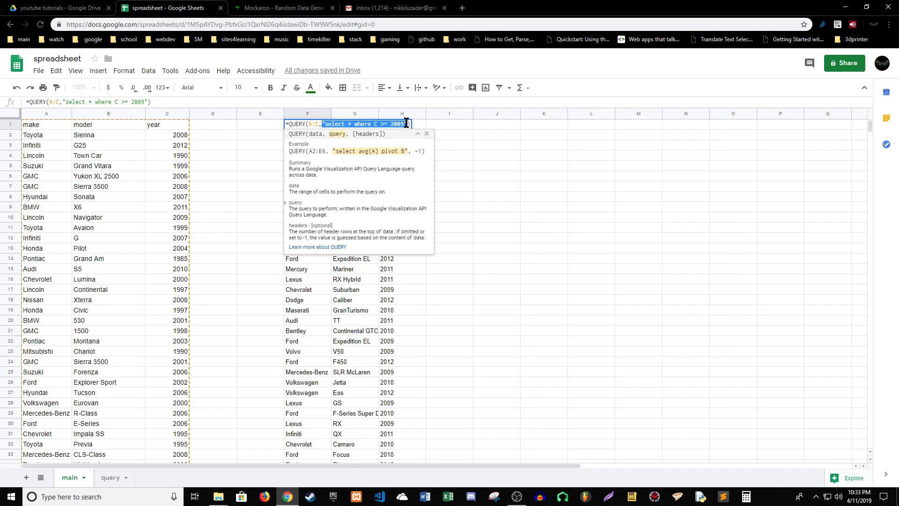
left_click(370, 124)
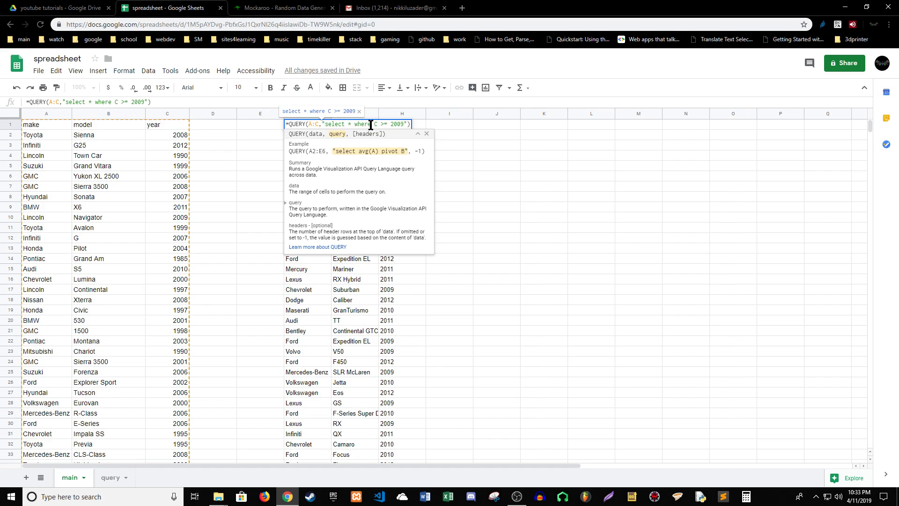
left_click(338, 124)
key("Right")
key("Right")
key("Right")
key("Right")
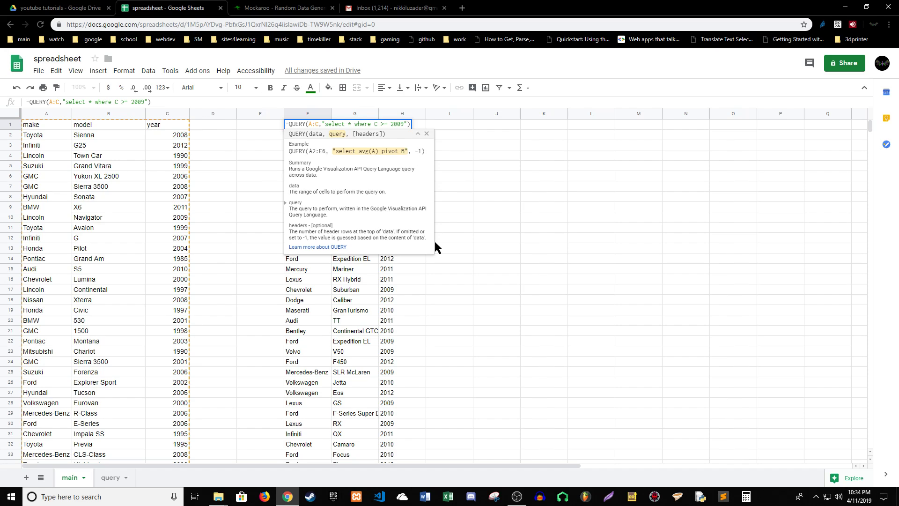
left_click(487, 268)
- Review the order of the years in column H of the query results
left_click_drag(318, 135, 404, 260)
scroll(426, 263, "down", 8)
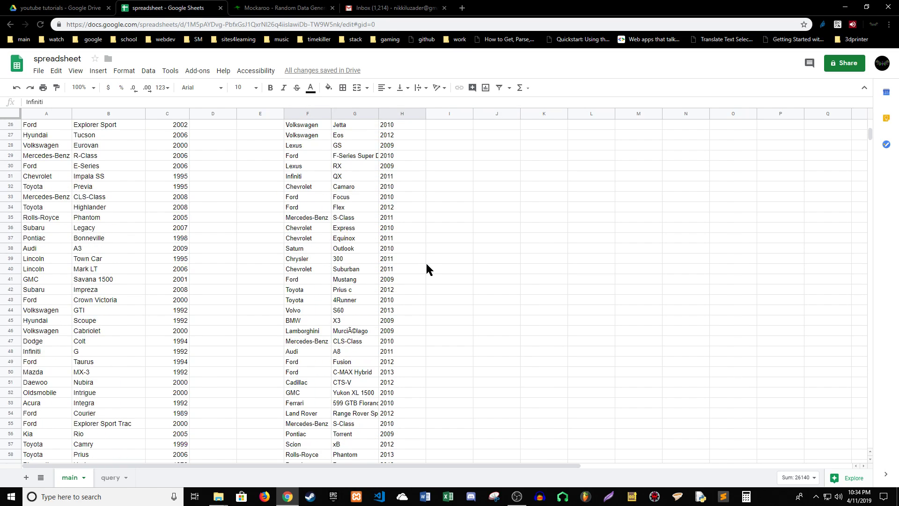
scroll(426, 263, "up", 6)
scroll(426, 263, "up", 3)
left_click(445, 218)
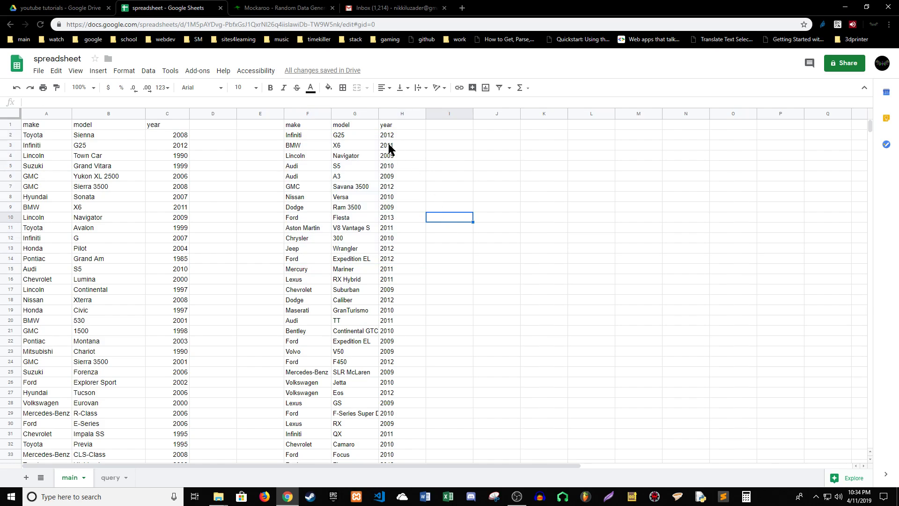
left_click_drag(391, 135, 396, 349)
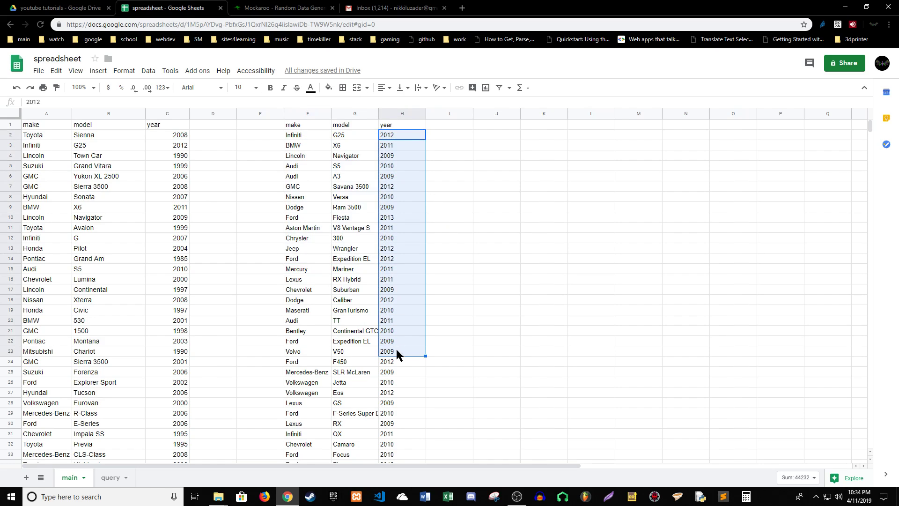
left_click(444, 309)
left_click_drag(395, 135, 397, 332)
scroll(421, 281, "down", 4)
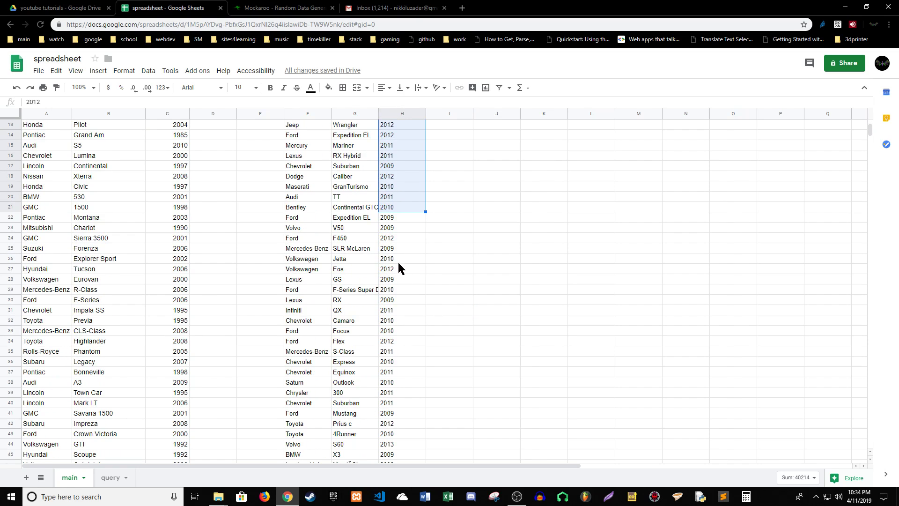
left_click_drag(392, 218, 411, 388)
left_click(496, 320)
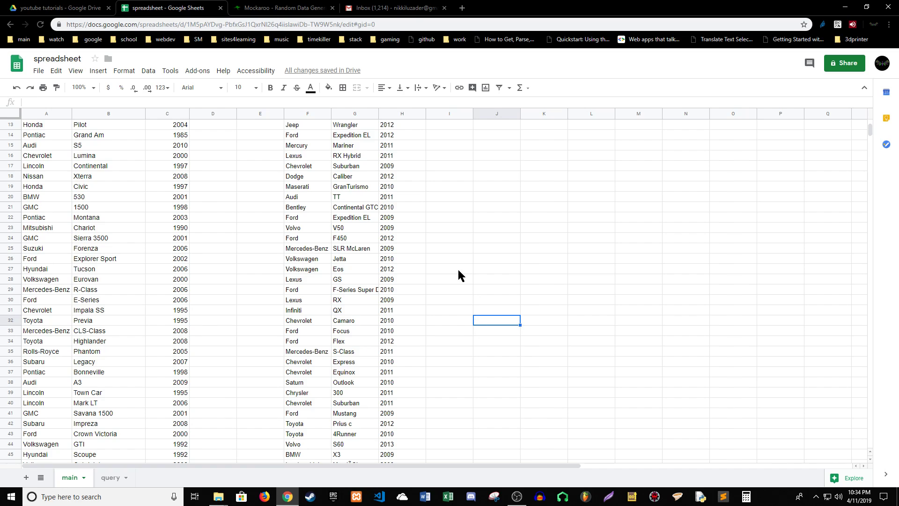
- Extend the query string in F1 with "order by C asc" to sort the results by year in ascending order
scroll(444, 263, "up", 4)
left_click(310, 124)
double_click(310, 125)
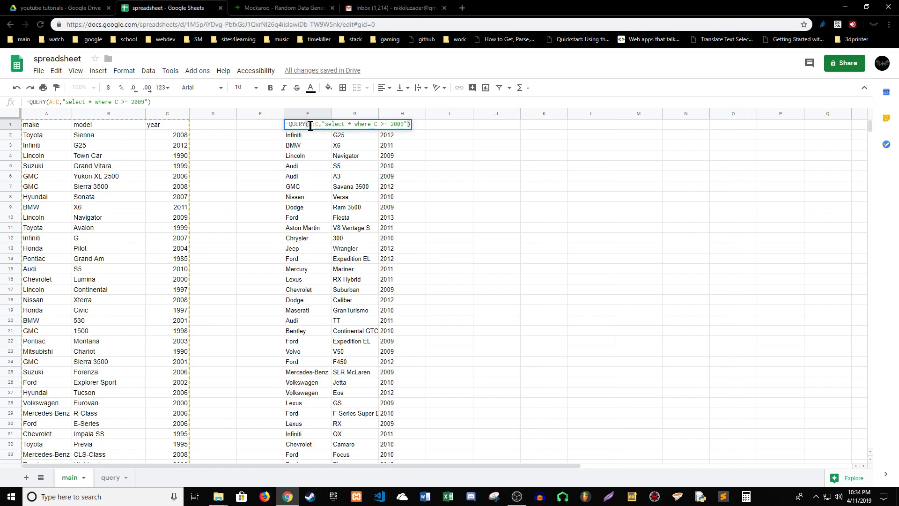
left_click(404, 125)
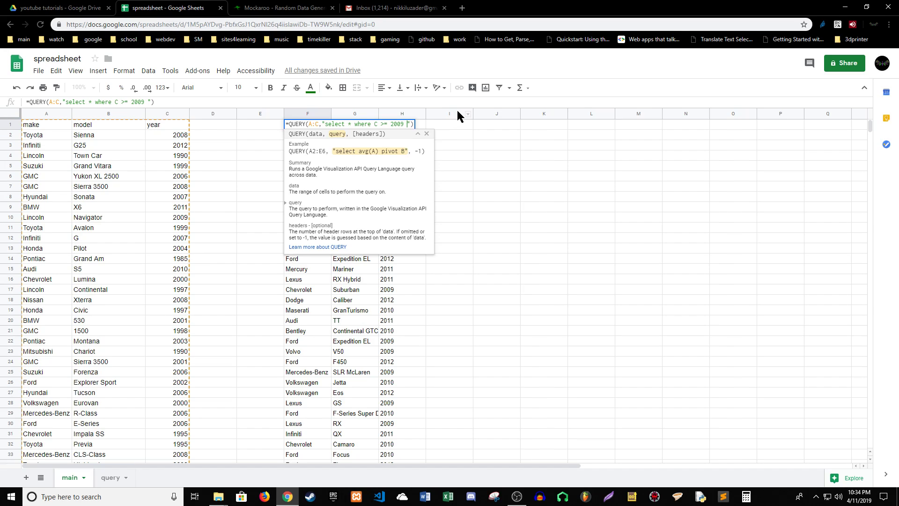
type("order by ")
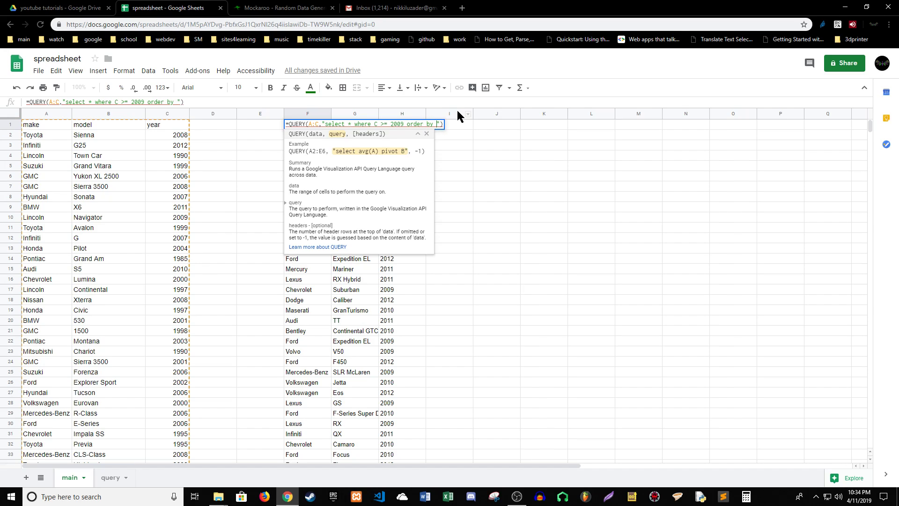
type("C")
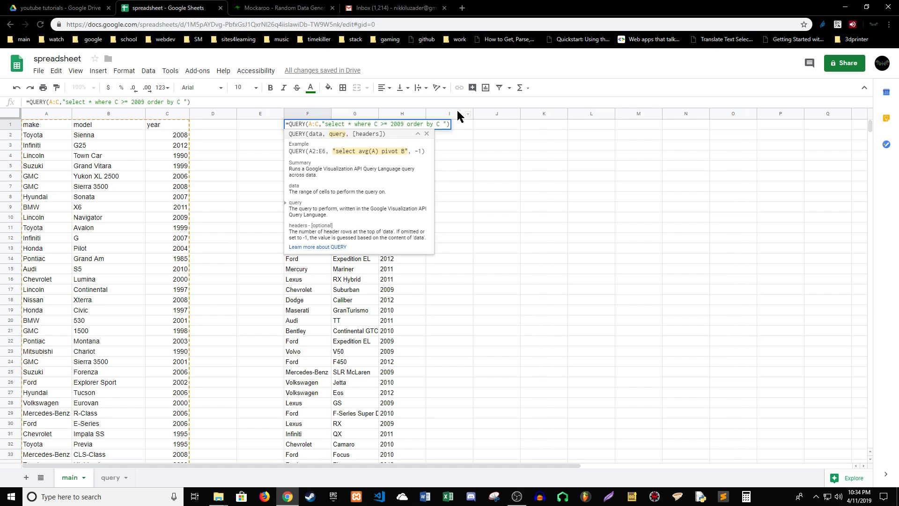
type(" asc")
key("Return")
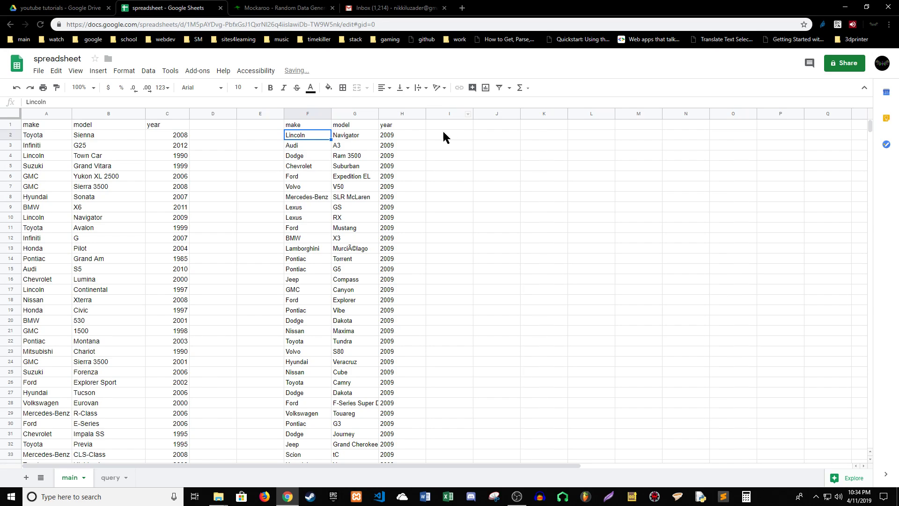
- Check the year order of the sorted query results in columns F to H from the first to the last row
left_click(403, 157)
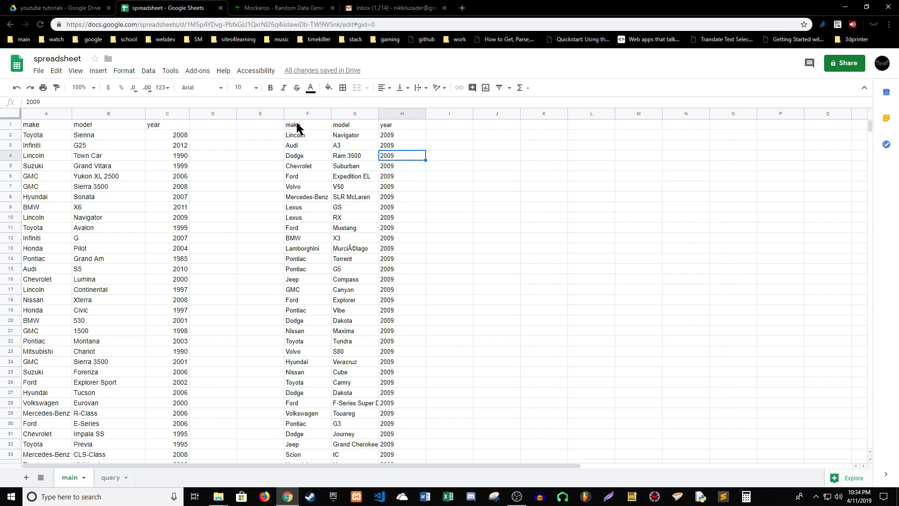
left_click_drag(297, 127, 391, 445)
scroll(395, 301, "down", 5)
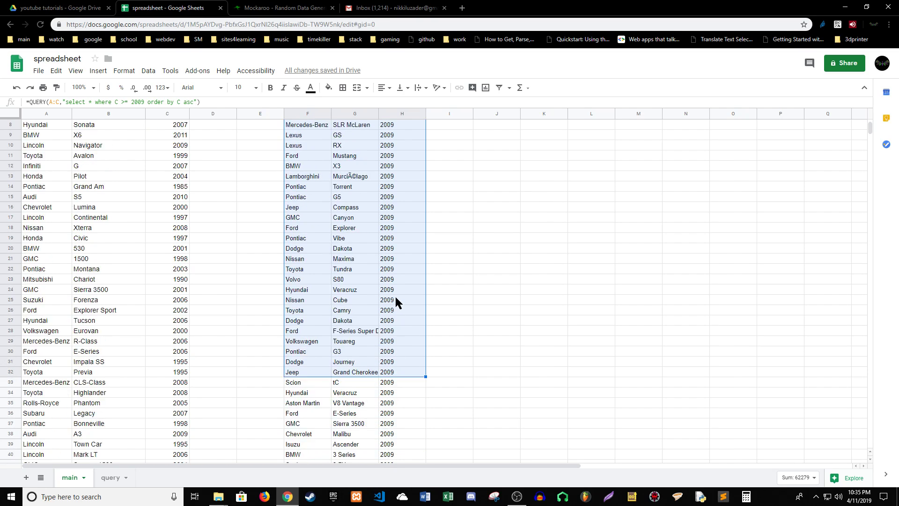
scroll(396, 301, "down", 18)
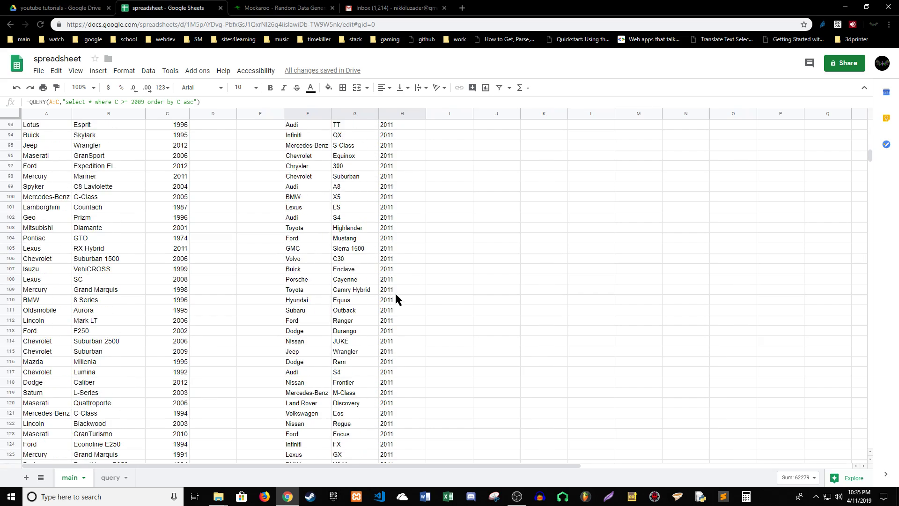
scroll(395, 291, "down", 15)
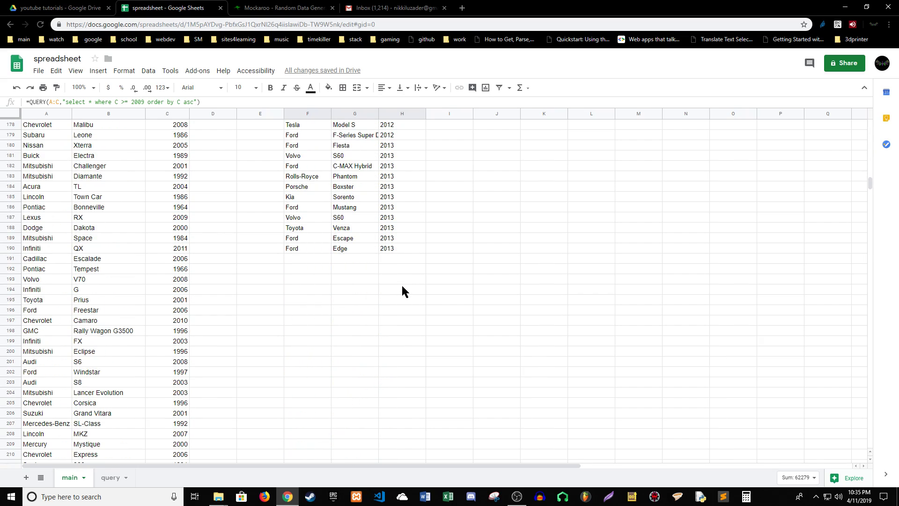
left_click(405, 280)
left_click_drag(869, 184, 871, 116)
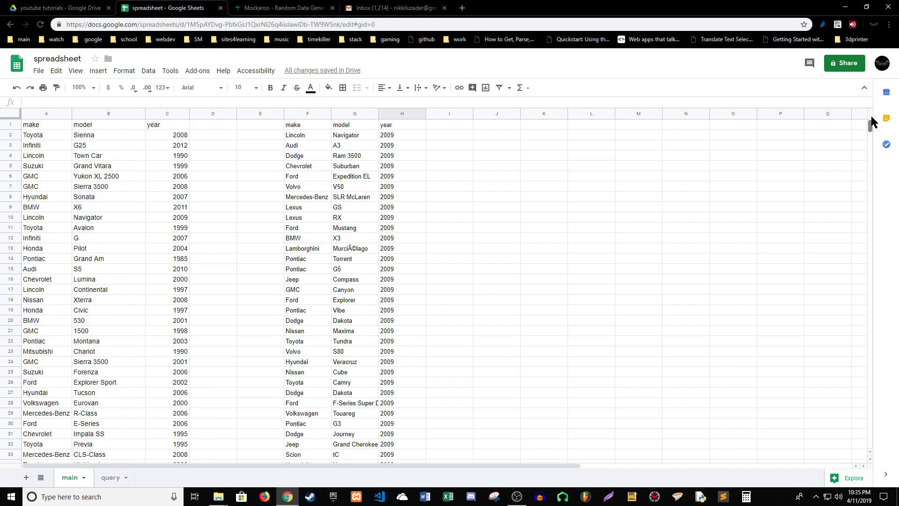
left_click(406, 158)
scroll(346, 293, "down", 1)
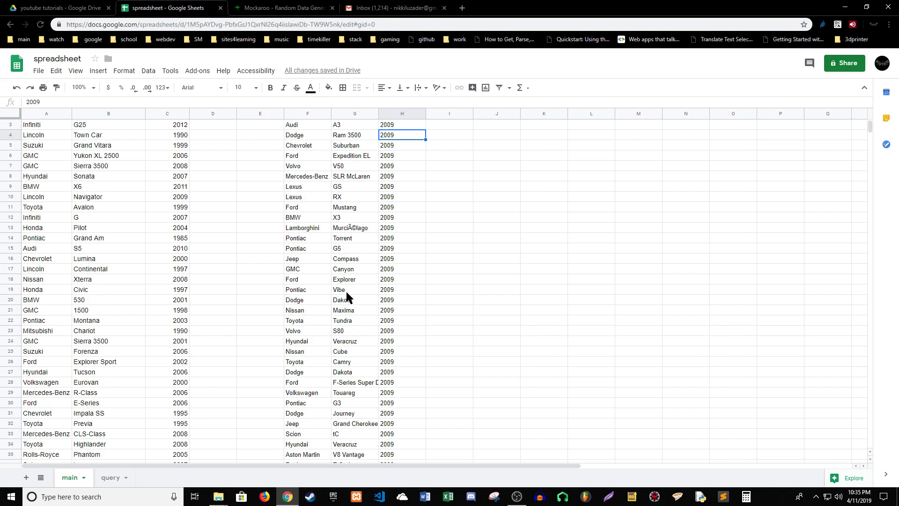
scroll(346, 293, "down", 4)
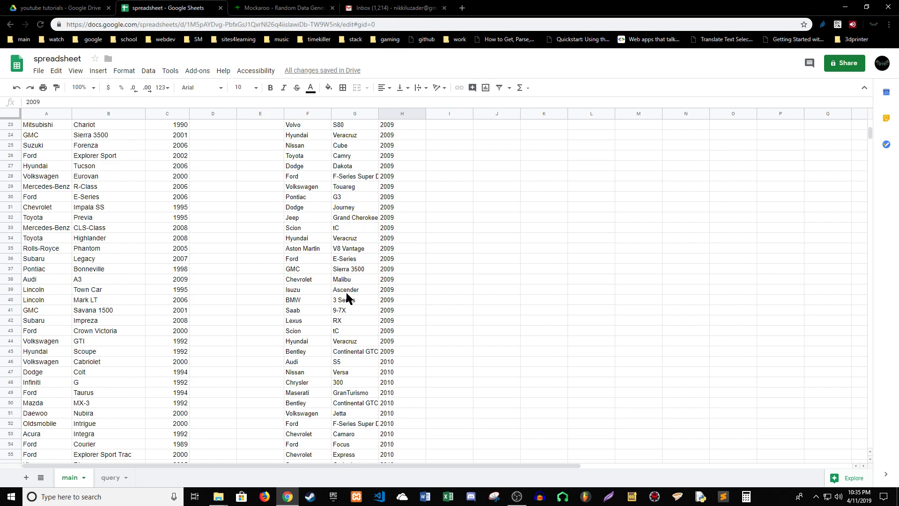
scroll(347, 297, "up", 5)
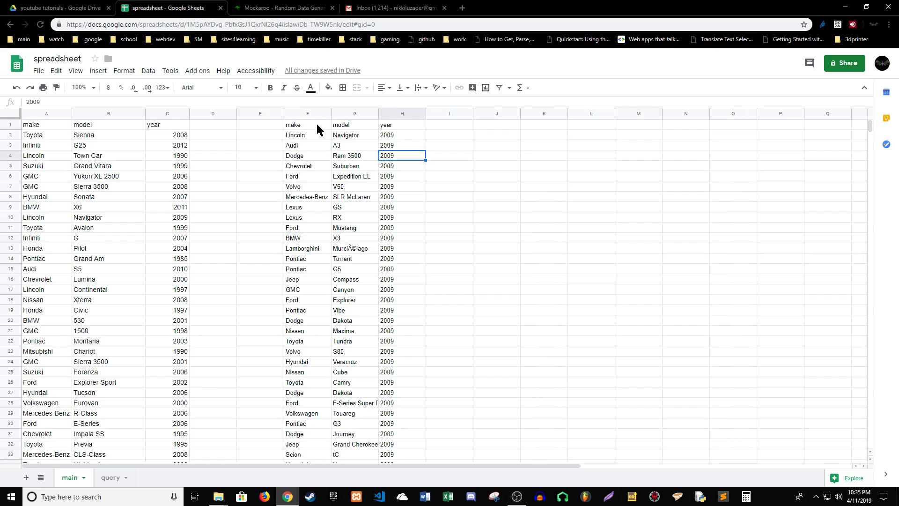
- Add the condition "and A = 'Ford'" before the order by clause of the QUERY formula in F1
double_click(317, 124)
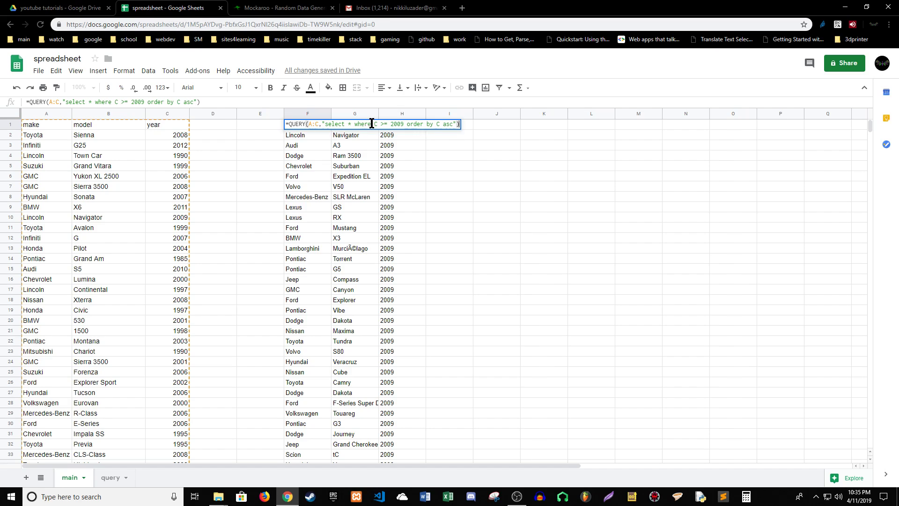
left_click(404, 124)
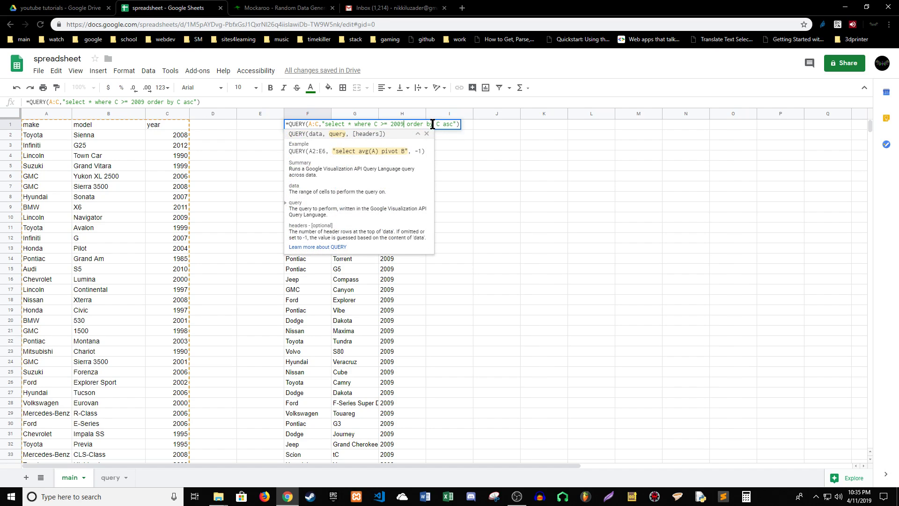
type("and  ")
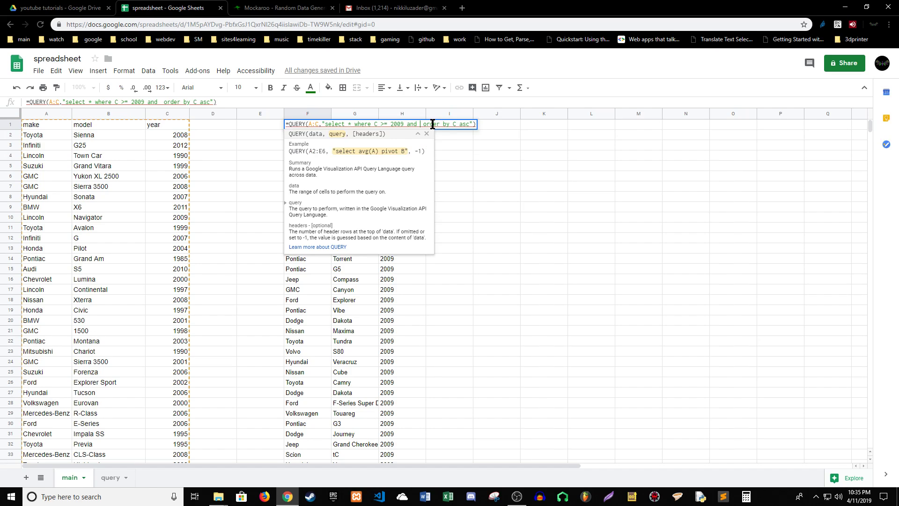
type("A = Ford")
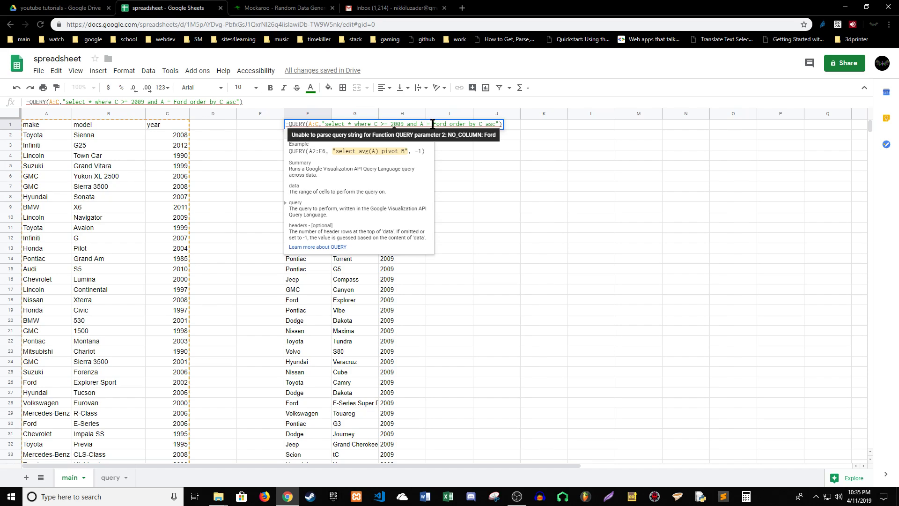
type("'")
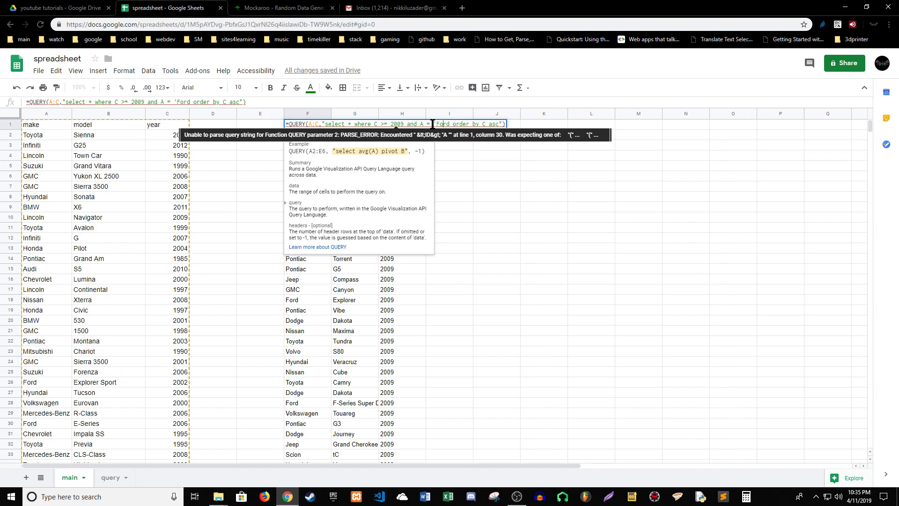
key("Right")
key("Right")
type("'")
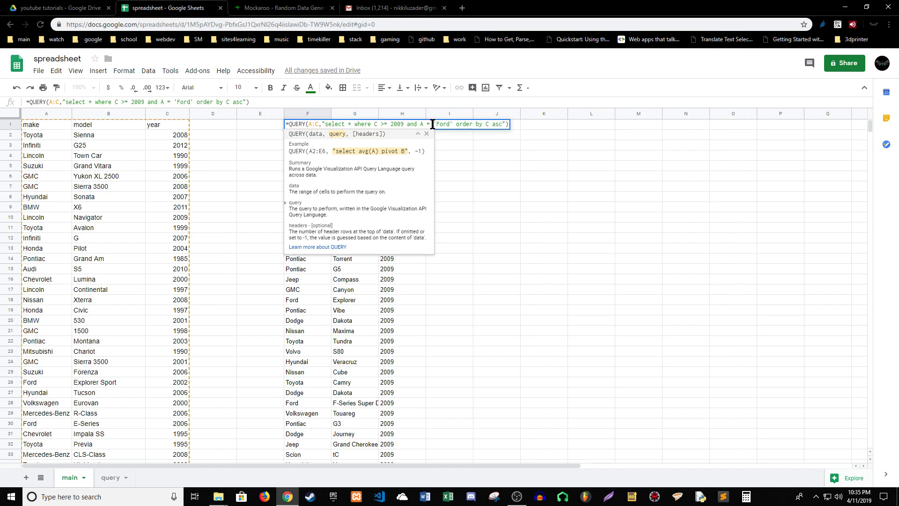
key("Return")
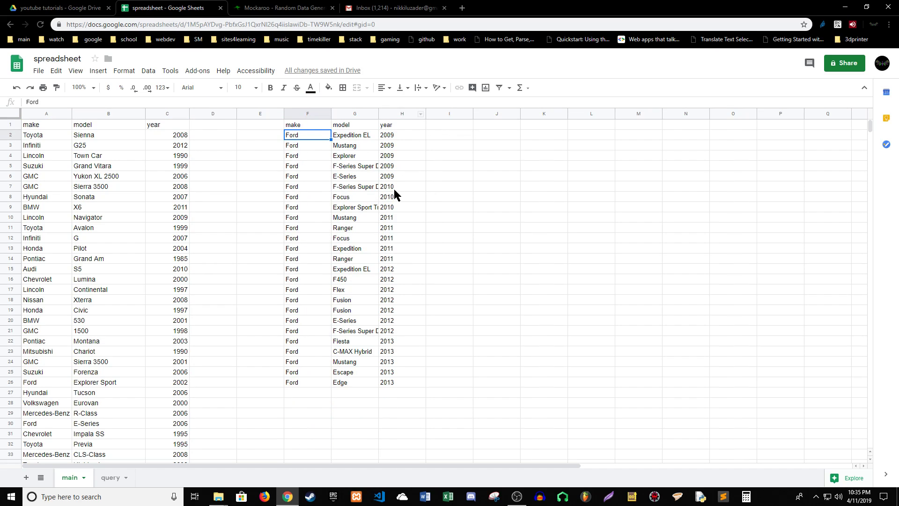
double_click(325, 123)
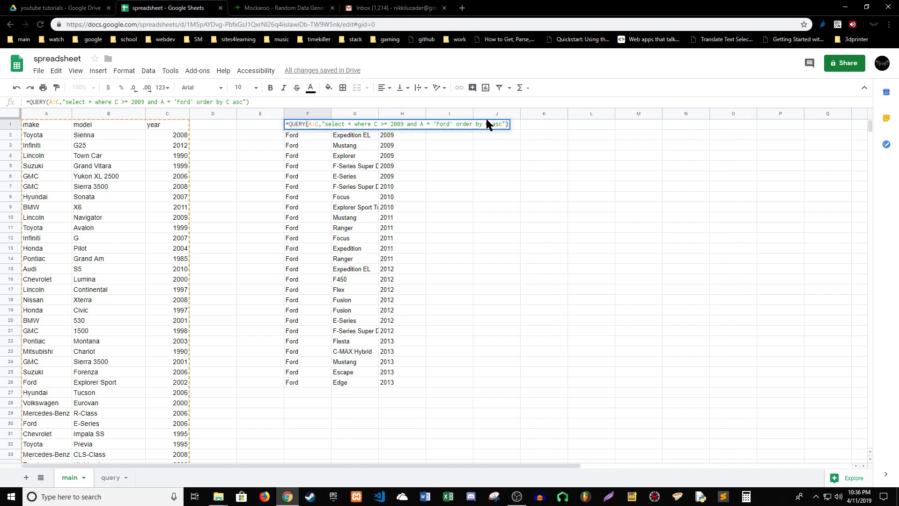
left_click(430, 224)
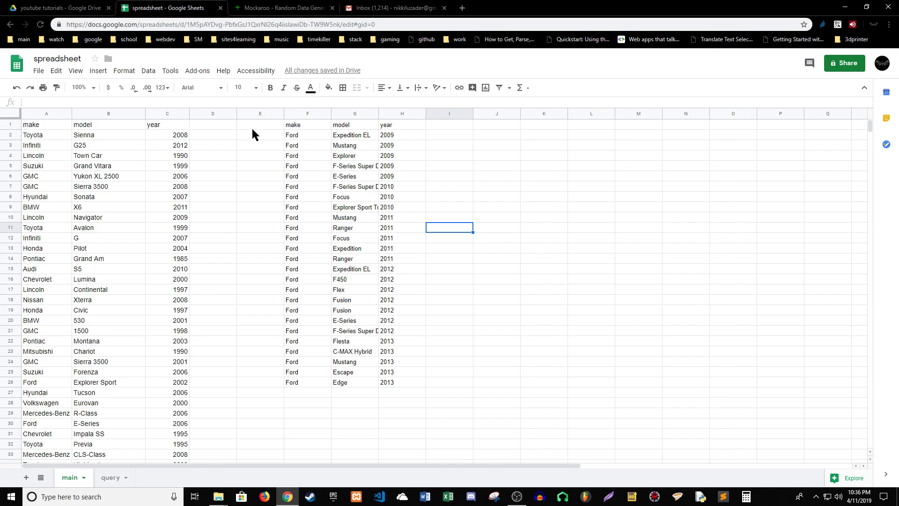
- Review the filtered Ford results in columns F to H and the QUERY formula in F1 that produces them
left_click(296, 127)
left_click(301, 175)
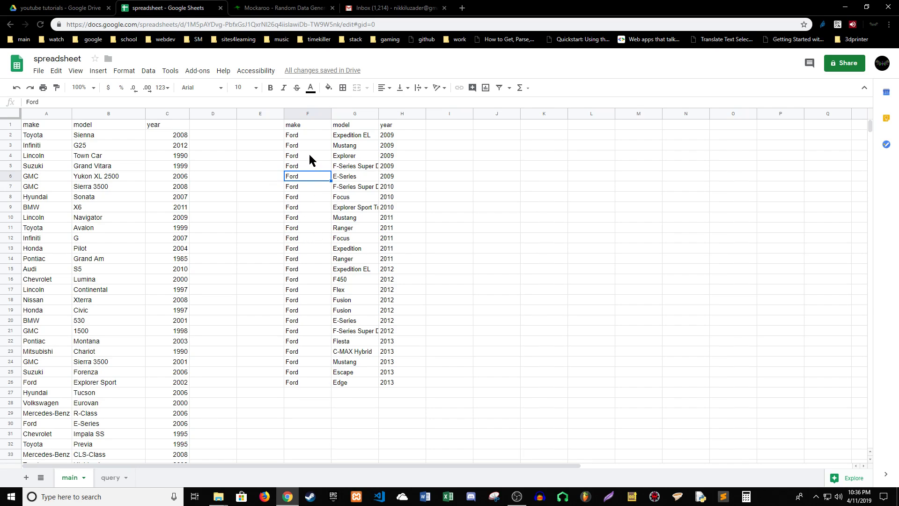
left_click_drag(305, 122, 407, 377)
left_click(467, 349)
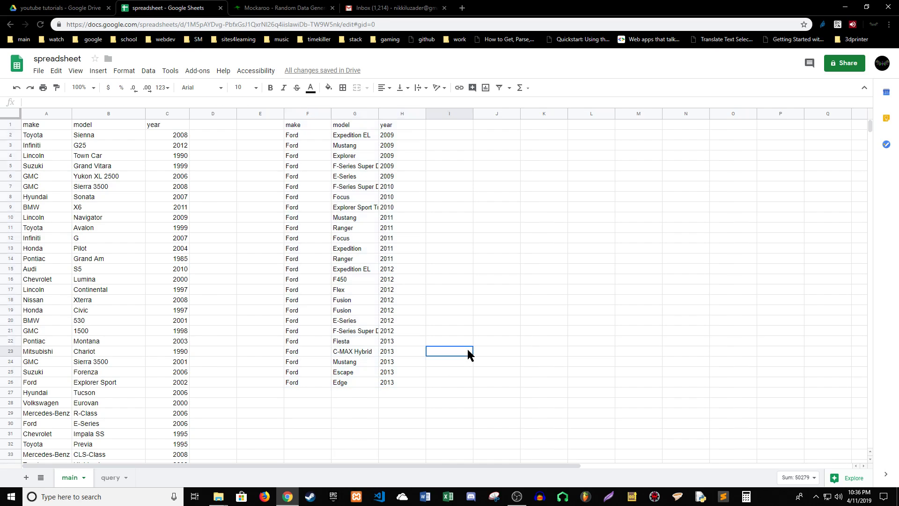
left_click(315, 125)
double_click(316, 124)
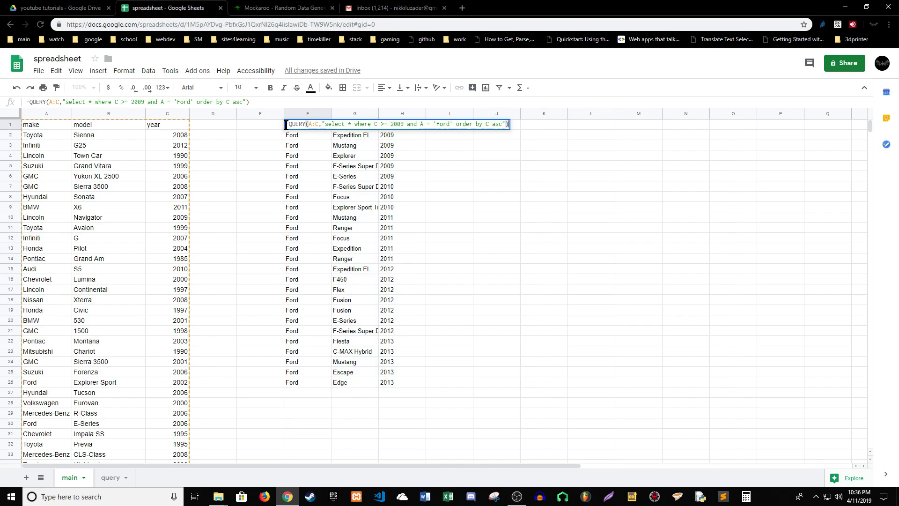
left_click(260, 176)
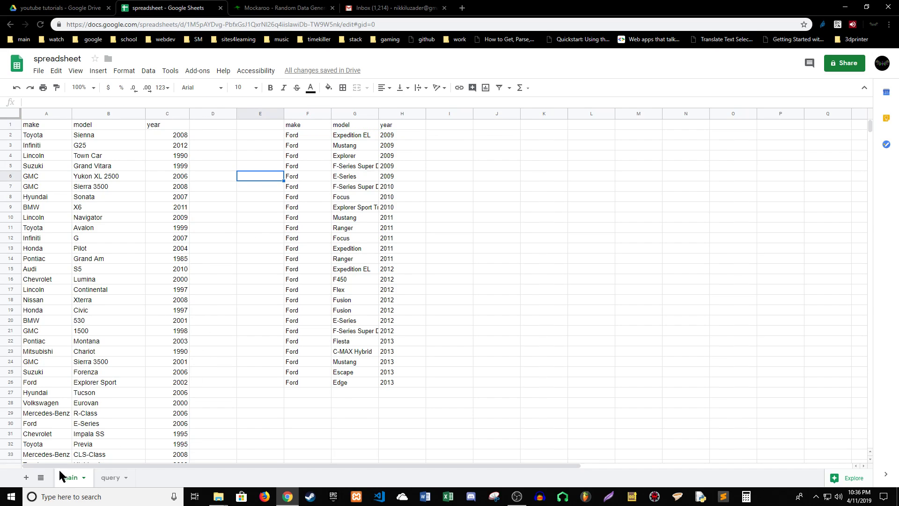
- Add a new sheet to the spreadsheet and name it "query2"
left_click(117, 478)
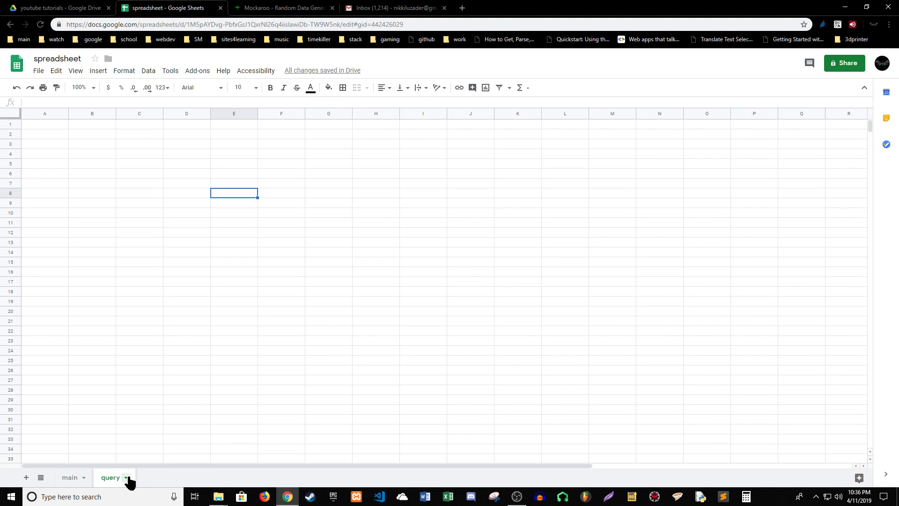
left_click(26, 477)
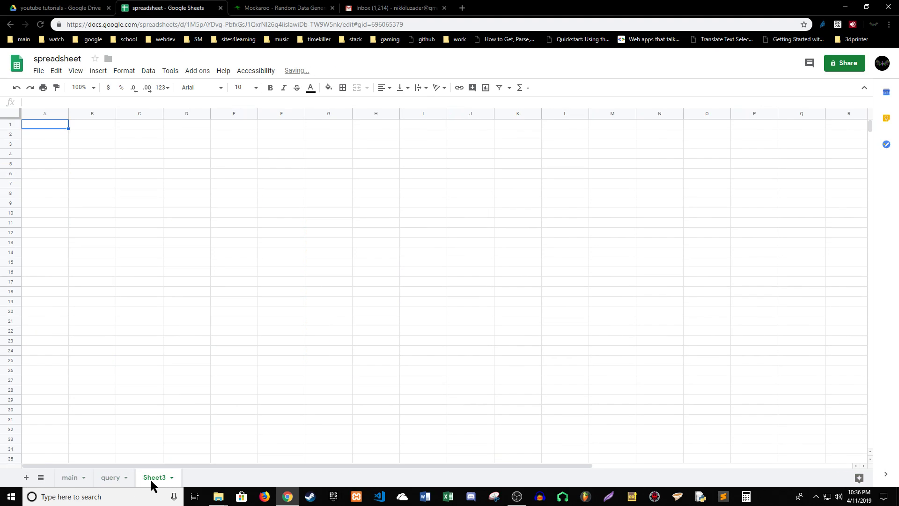
right_click(154, 478)
left_click(167, 358)
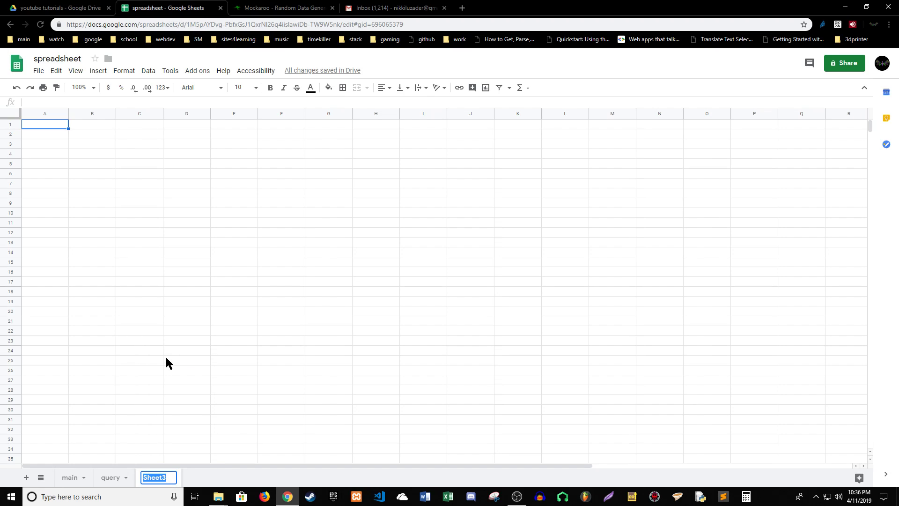
type("query2")
key("Return")
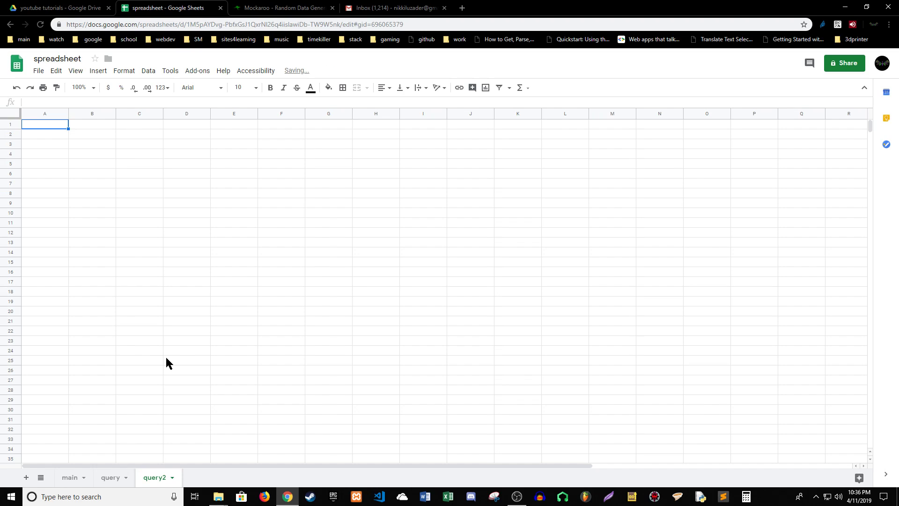
- Rename the "query" sheet to "fords 2009 or greater"
left_click(112, 478)
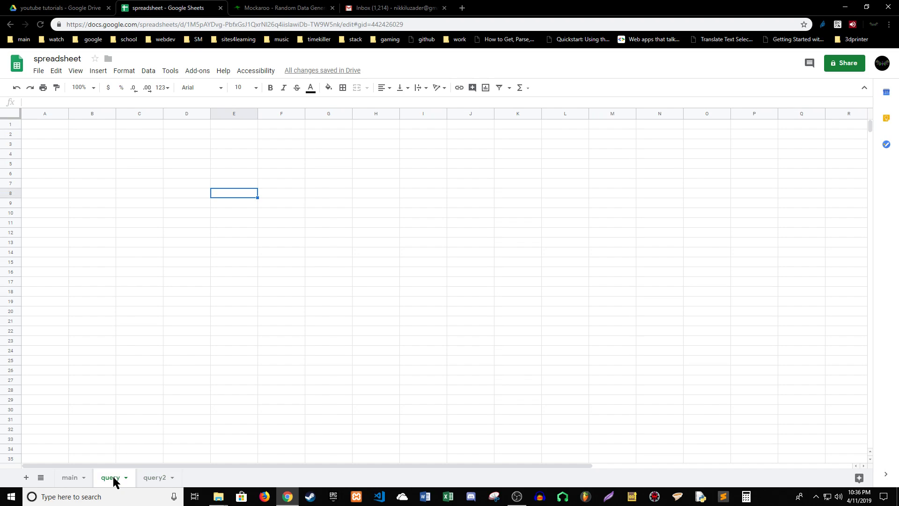
left_click(70, 477)
left_click(106, 478)
left_click(126, 478)
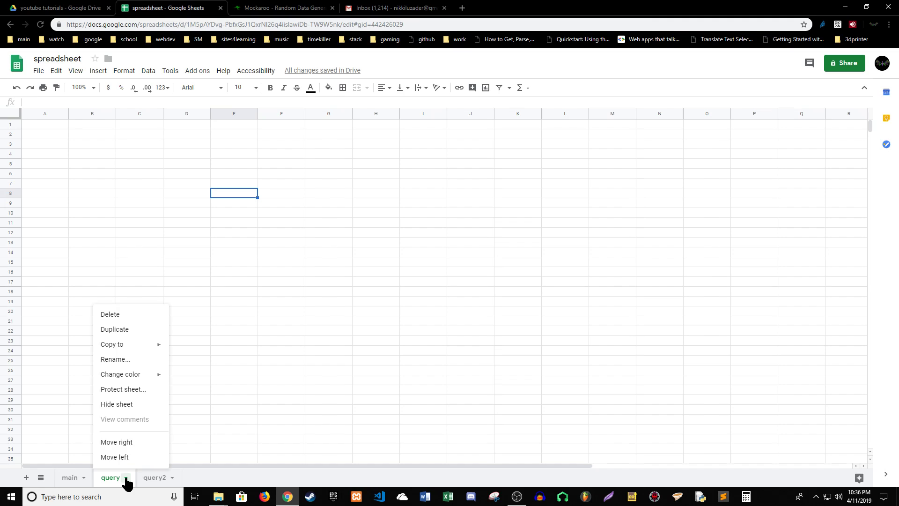
left_click(235, 398)
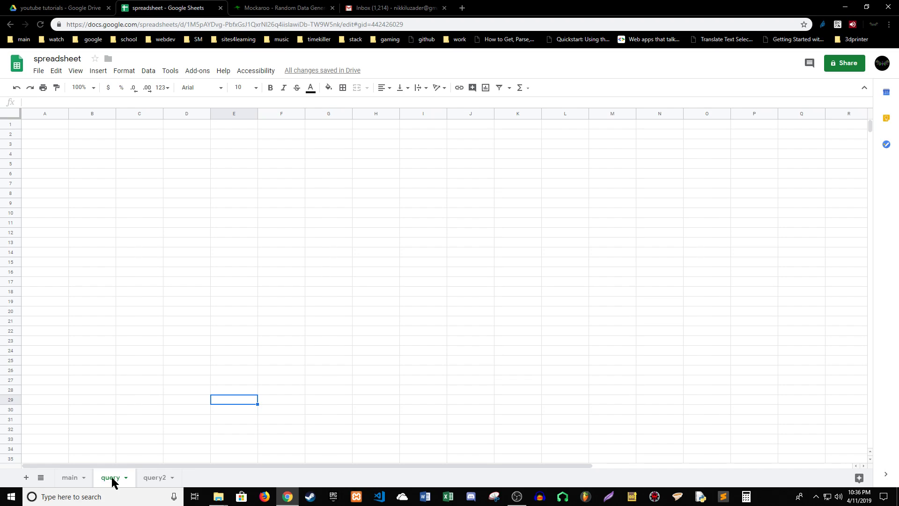
left_click(127, 478)
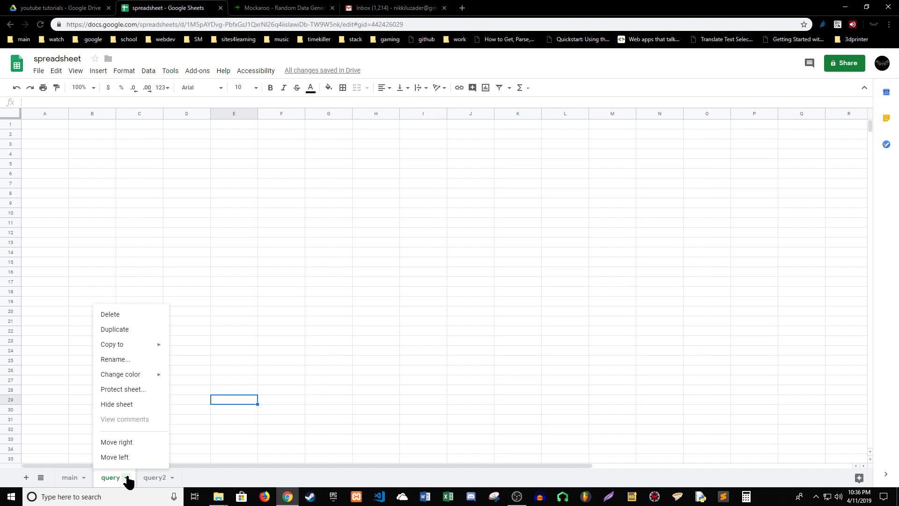
left_click(139, 361)
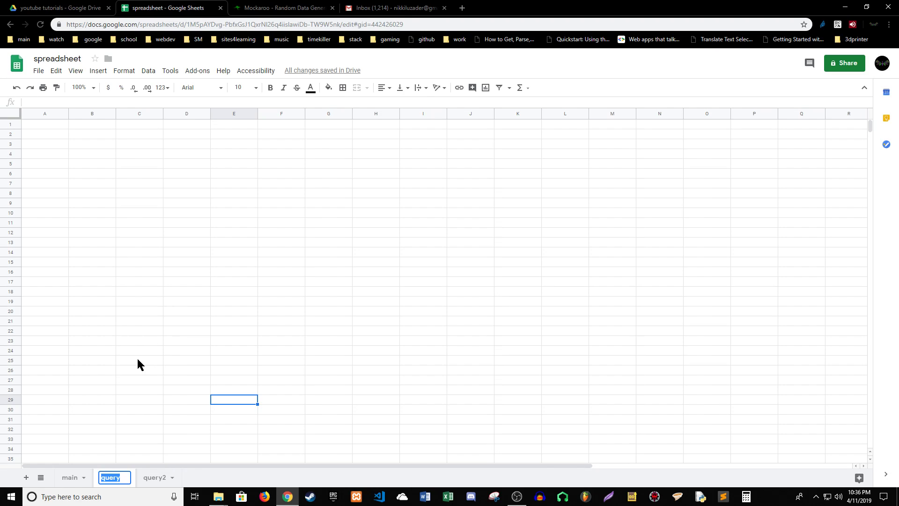
type("fords 2009 ")
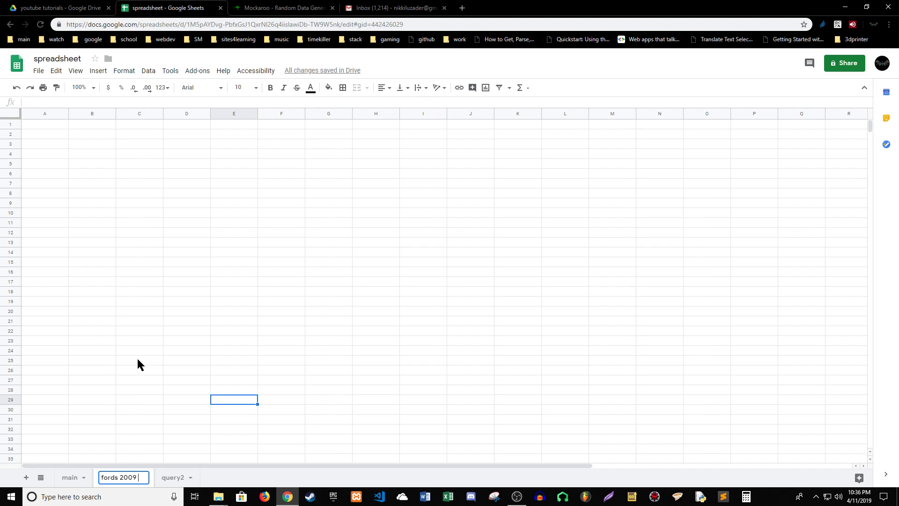
type("or greater")
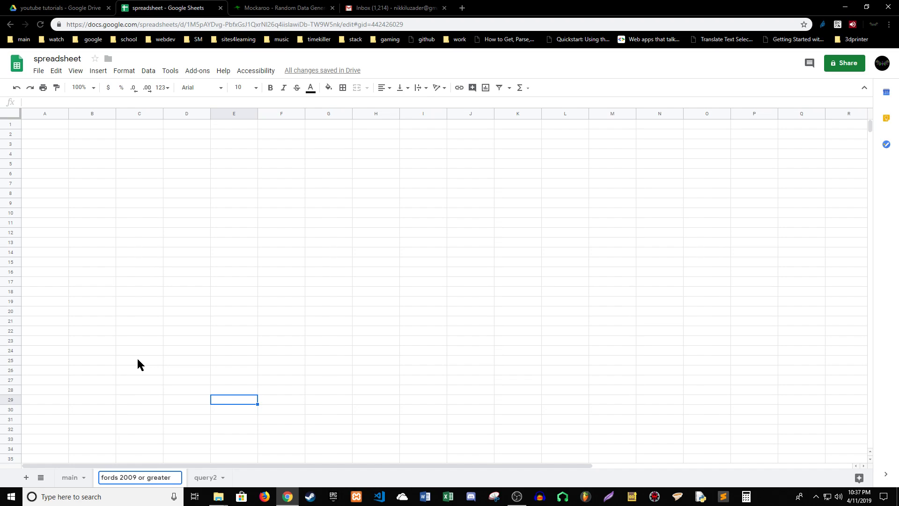
key("Return")
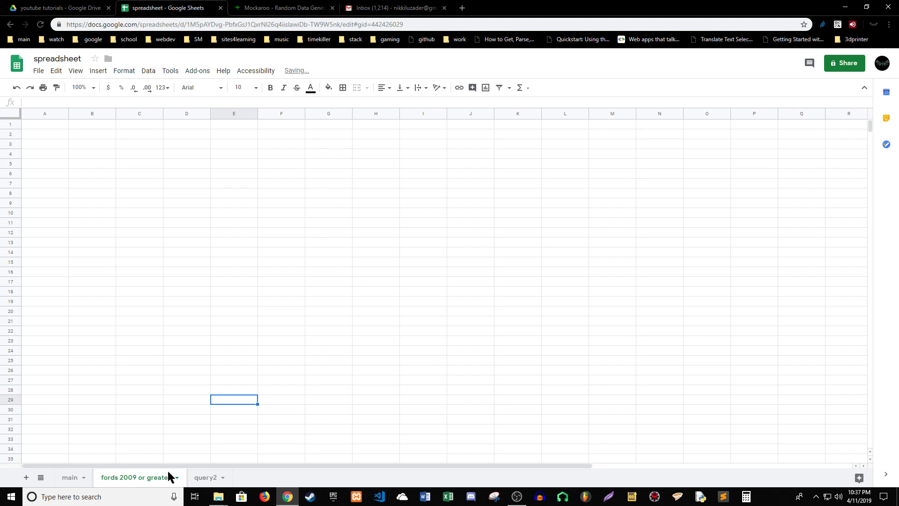
- Cut the whole QUERY formula out of cell F1 on the main sheet
left_click(64, 478)
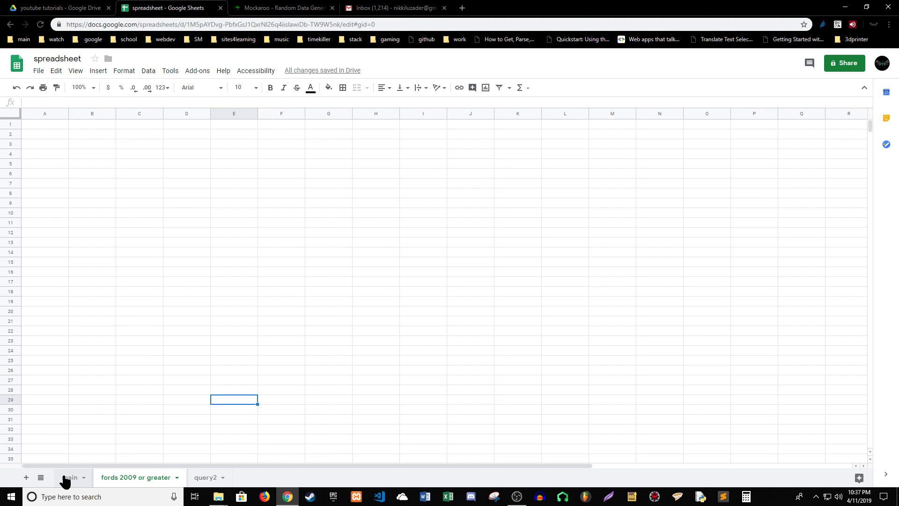
left_click(296, 127)
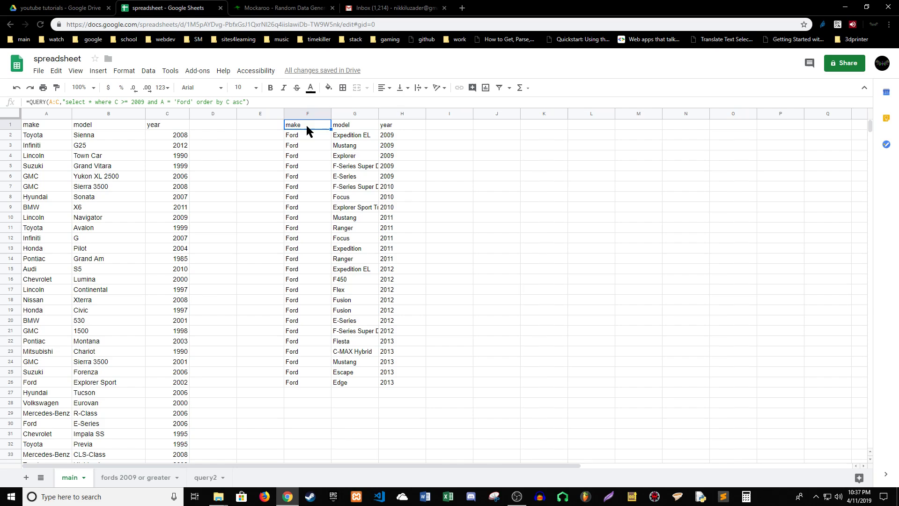
double_click(306, 125)
left_click_drag(287, 124, 538, 134)
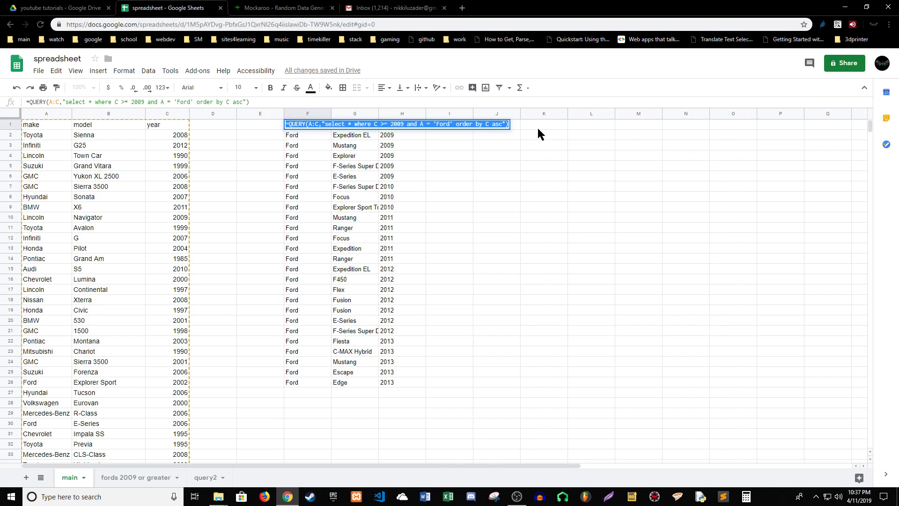
key("BackSpace")
left_click(494, 185)
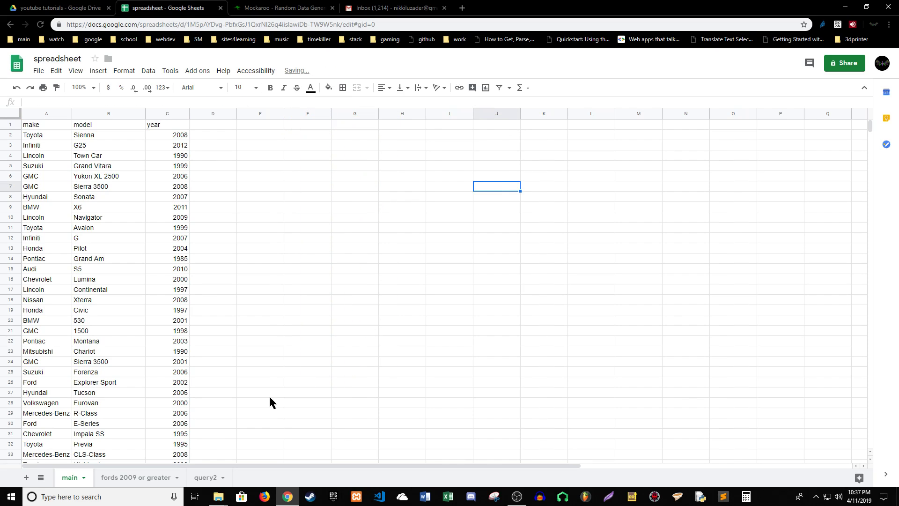
- Paste the QUERY formula into cell A1 of the "fords 2009 or greater" sheet
left_click(141, 477)
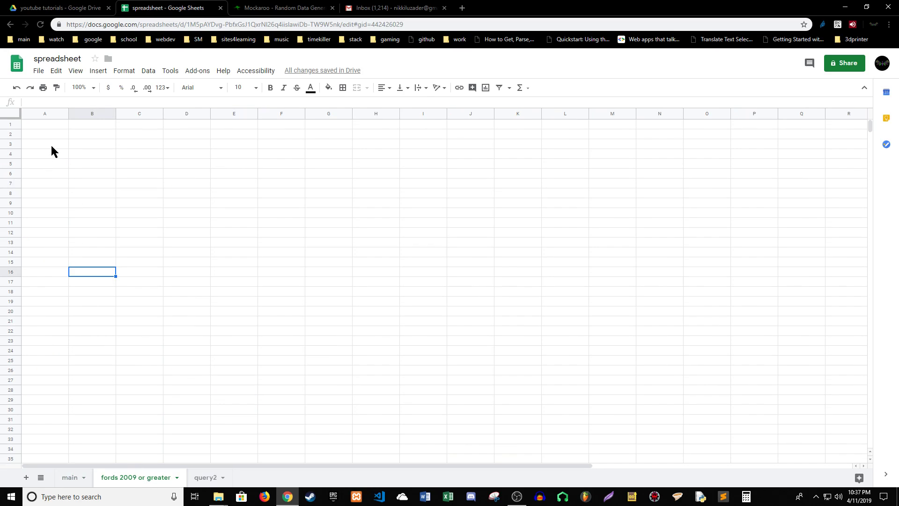
double_click(45, 124)
key("ctrl+v")
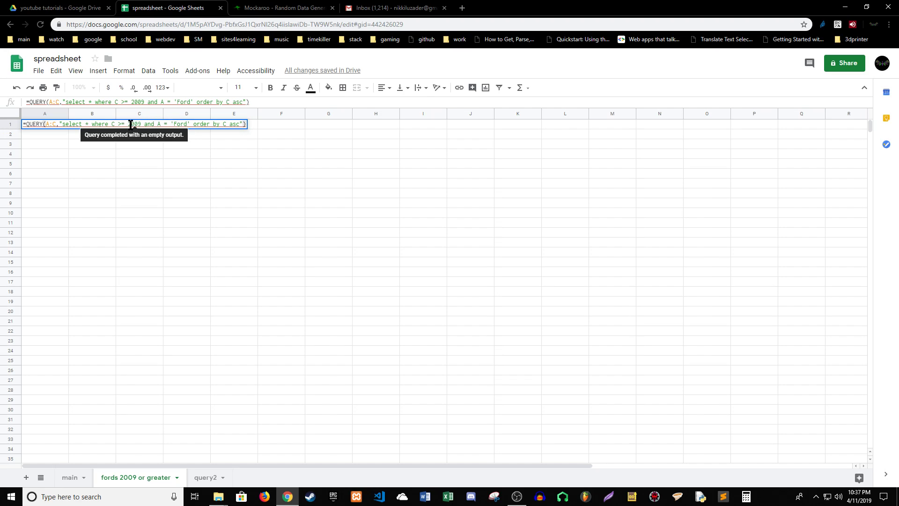
- Point the A1 formula's data range at the main sheet by changing it to main!A:C
left_click(46, 124)
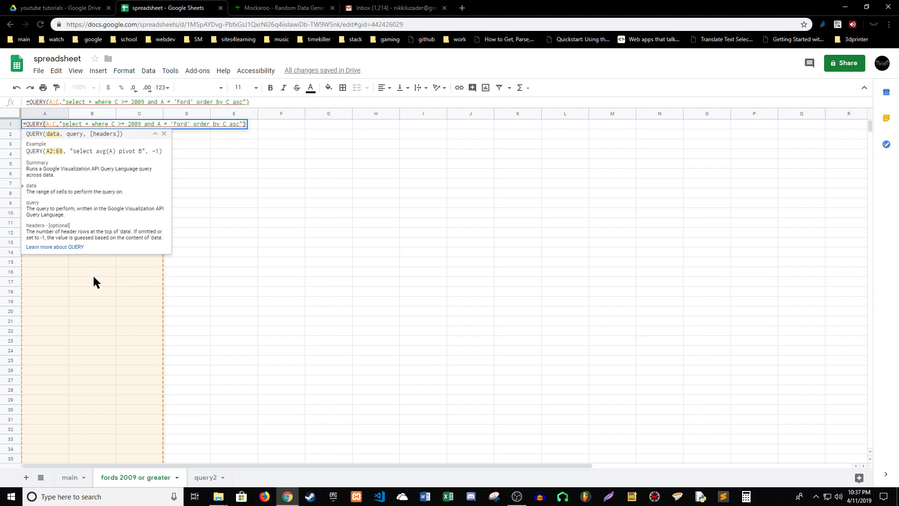
mouse_move(49, 124)
type("main")
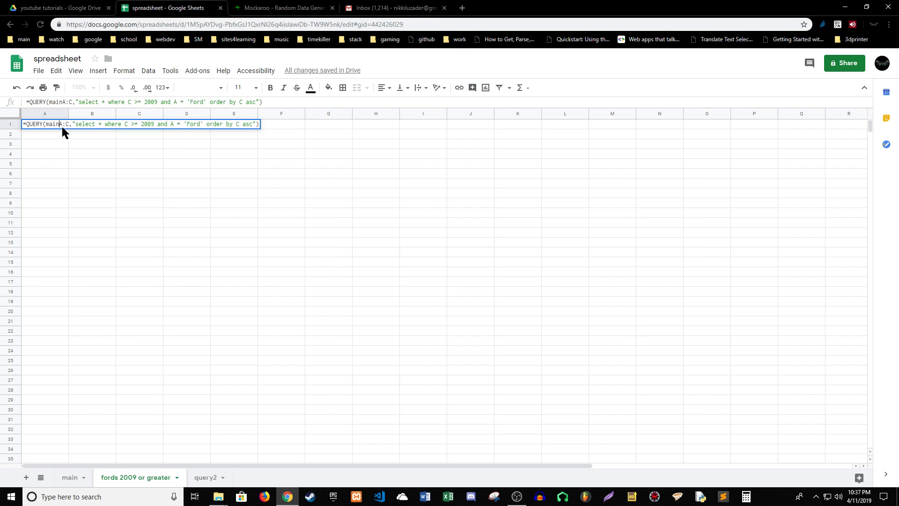
type("!")
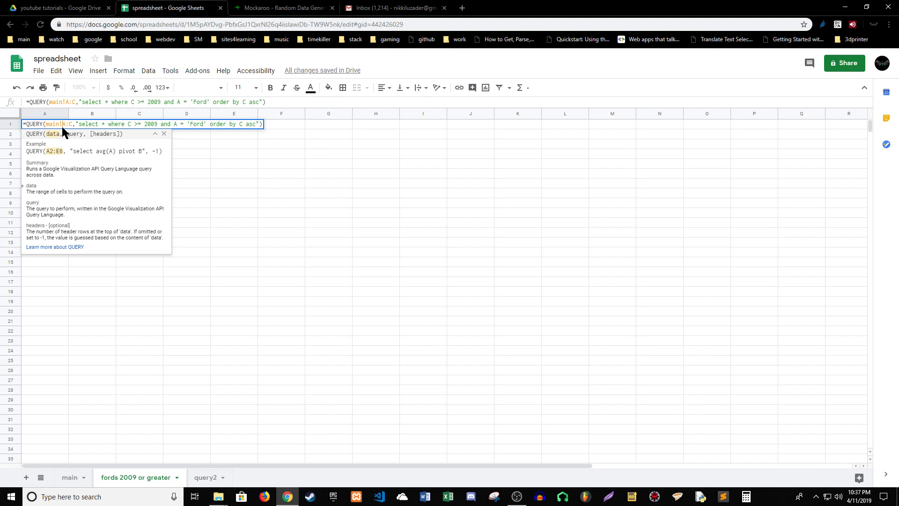
key("Return")
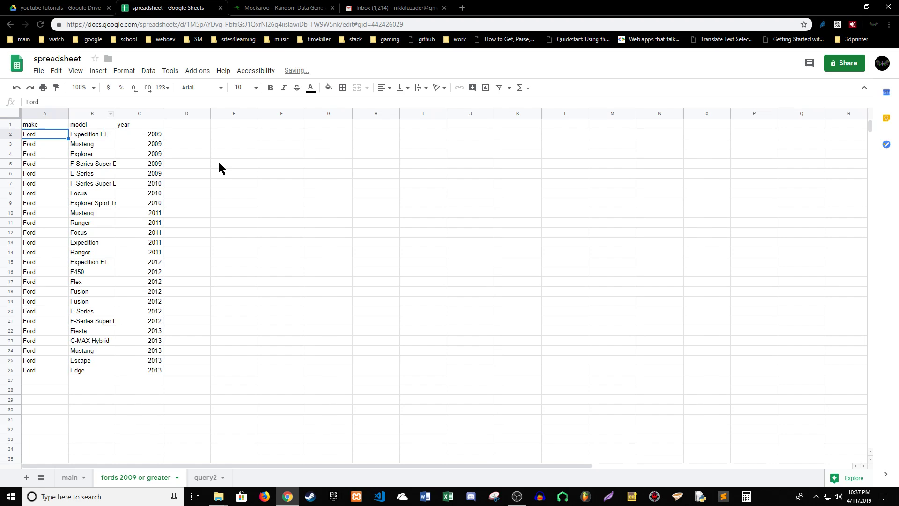
- Review the query results in columns A to C of the "fords 2009 or greater" sheet and the formula in A1
left_click(219, 164)
left_click_drag(49, 126, 141, 367)
left_click(181, 352)
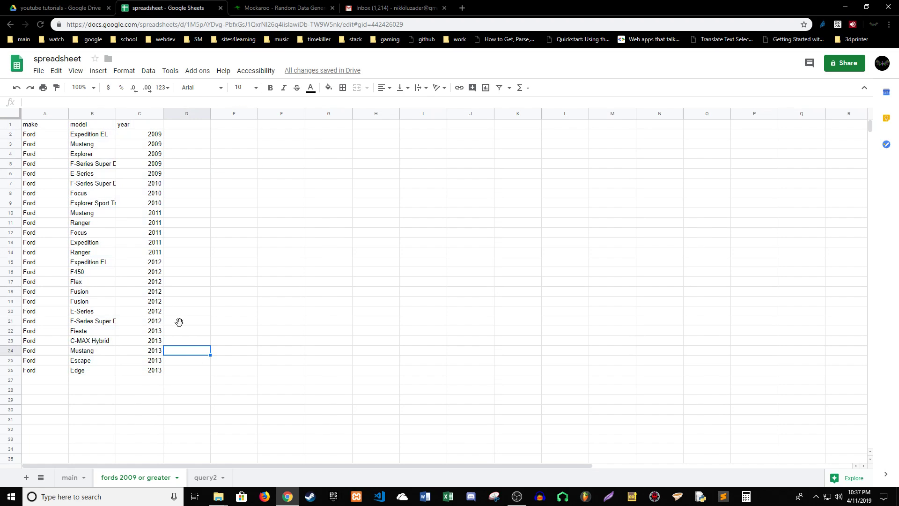
double_click(40, 123)
left_click(73, 165)
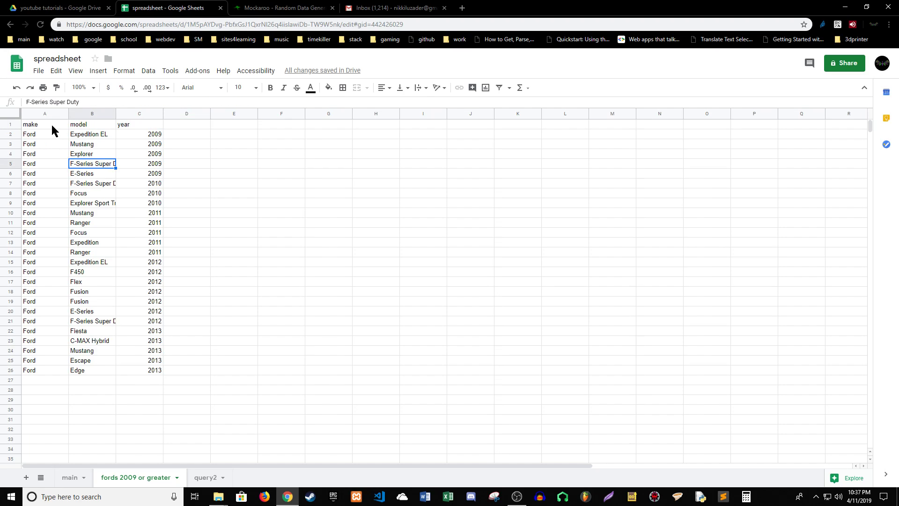
double_click(51, 125)
left_click(52, 146)
left_click(38, 124)
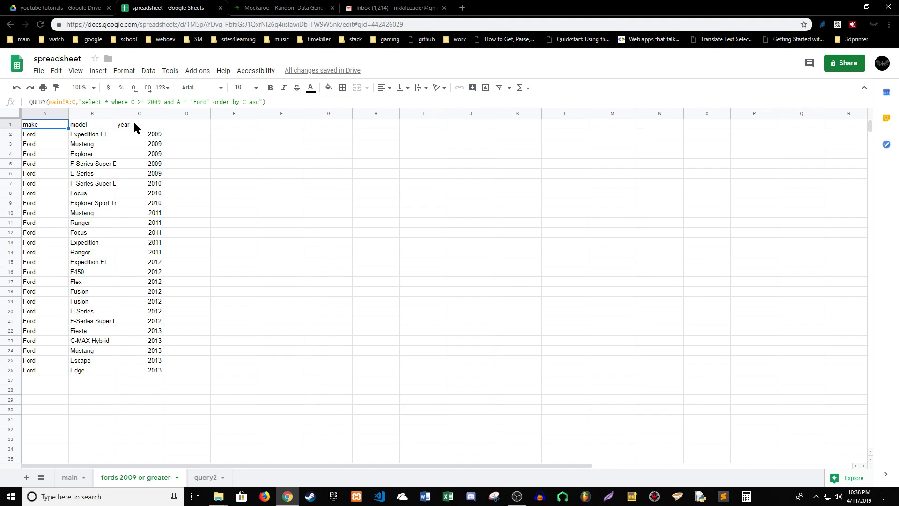
- Examine the data range and the query string inside the A1 formula, along with the range of rows they return
double_click(54, 124)
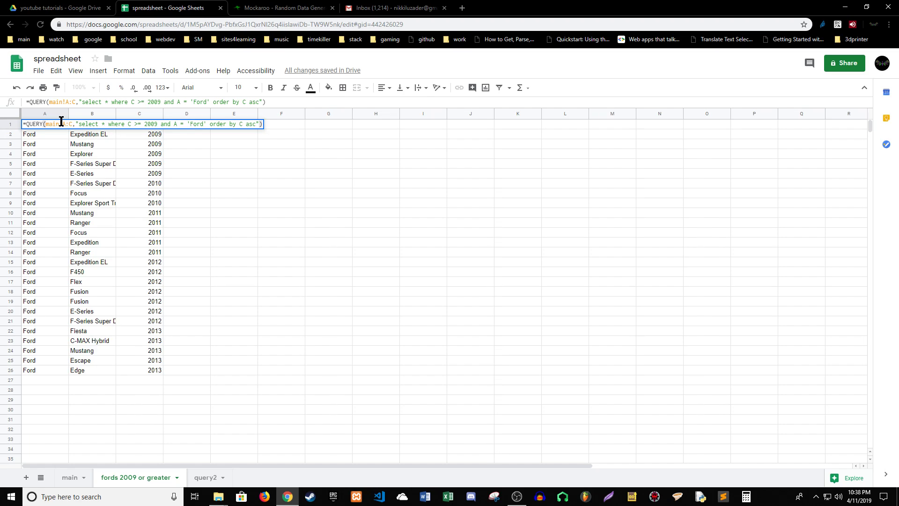
left_click_drag(62, 124, 110, 124)
left_click(110, 124)
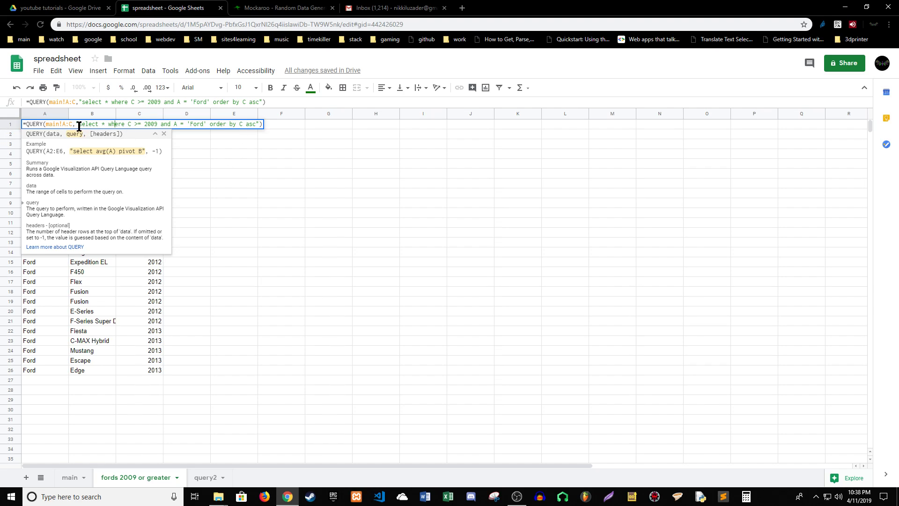
left_click_drag(78, 124, 256, 123)
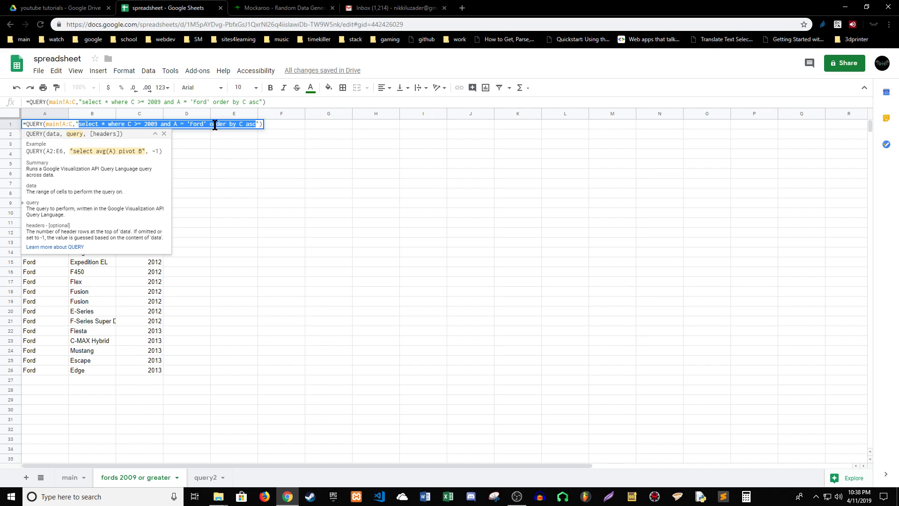
left_click(219, 156)
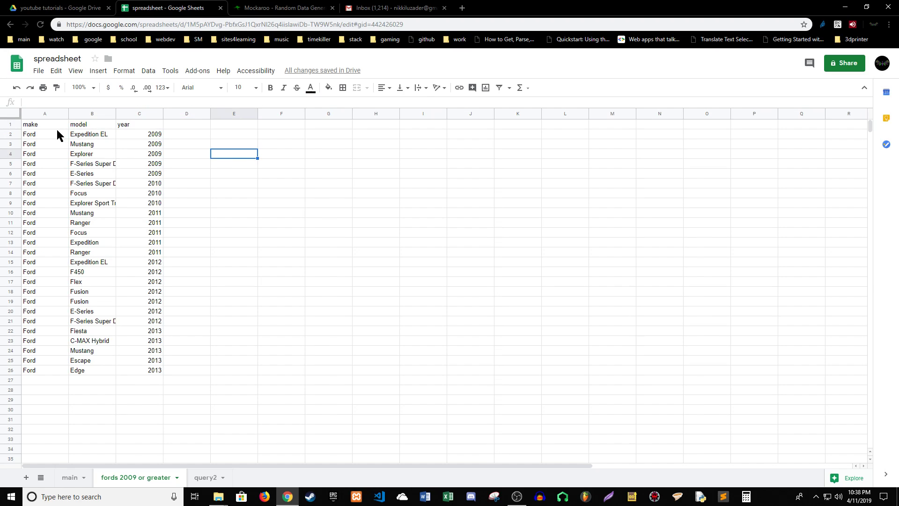
left_click_drag(38, 121, 152, 369)
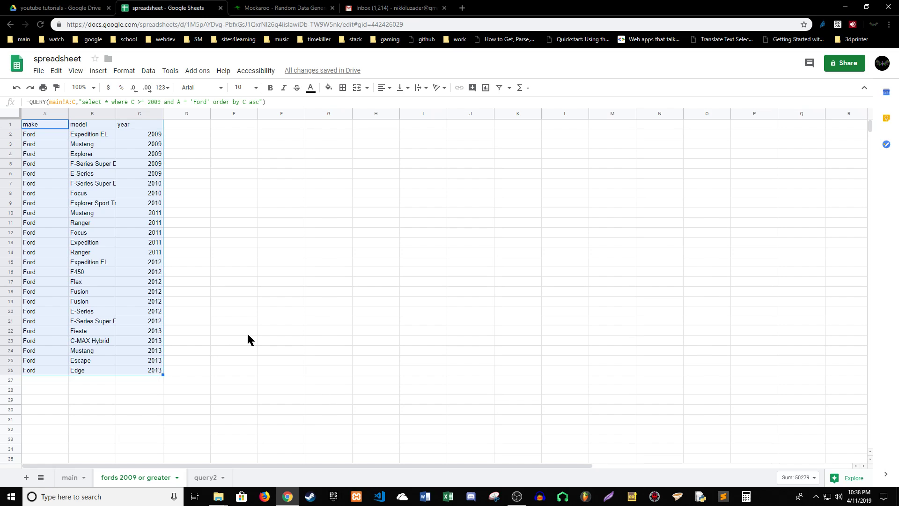
left_click(247, 333)
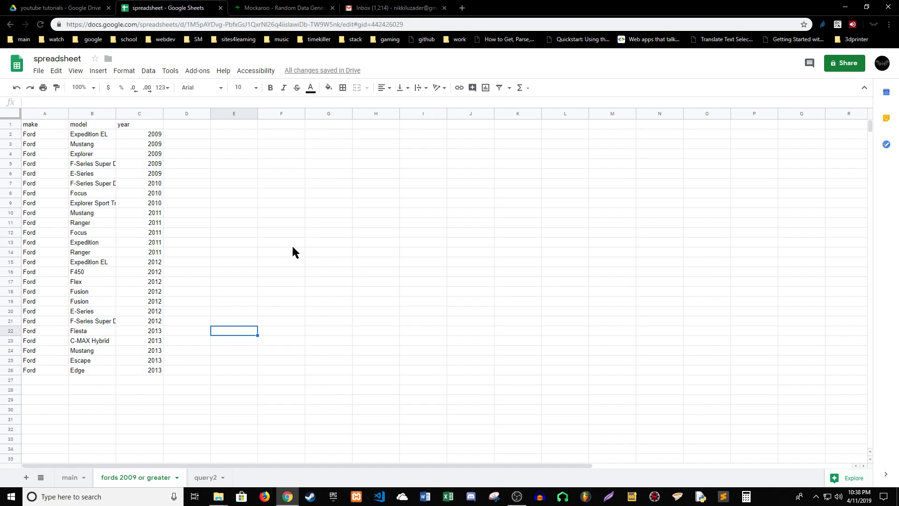
- Change the select clause of the A1 query on the "fords 2009 or greater" sheet to A,C
left_click(71, 477)
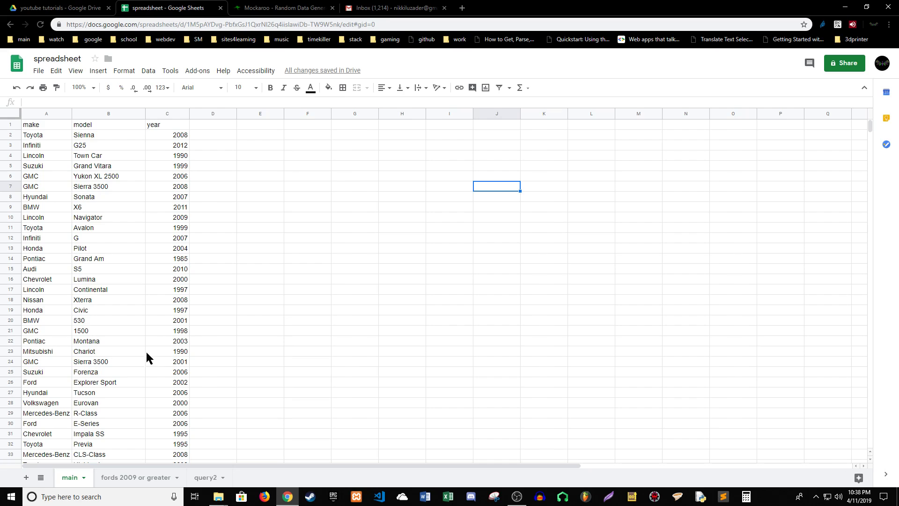
left_click(131, 330)
left_click(181, 372)
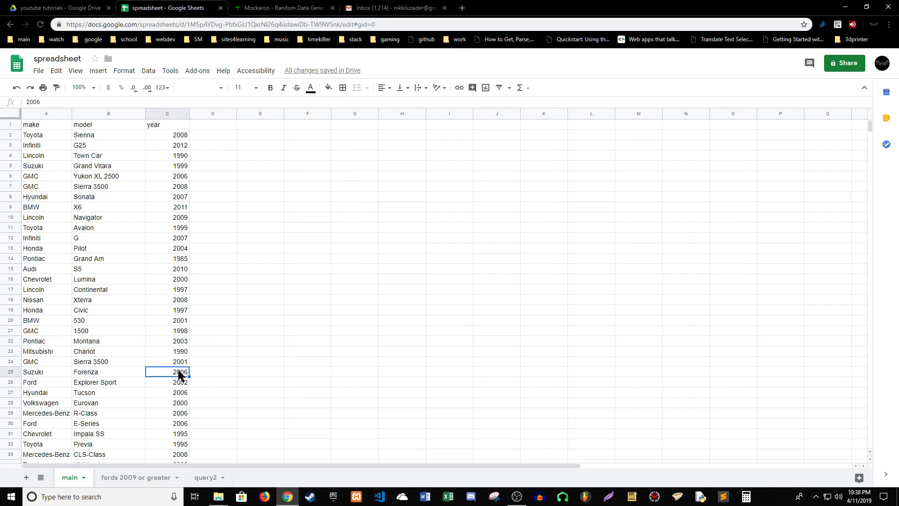
left_click(136, 477)
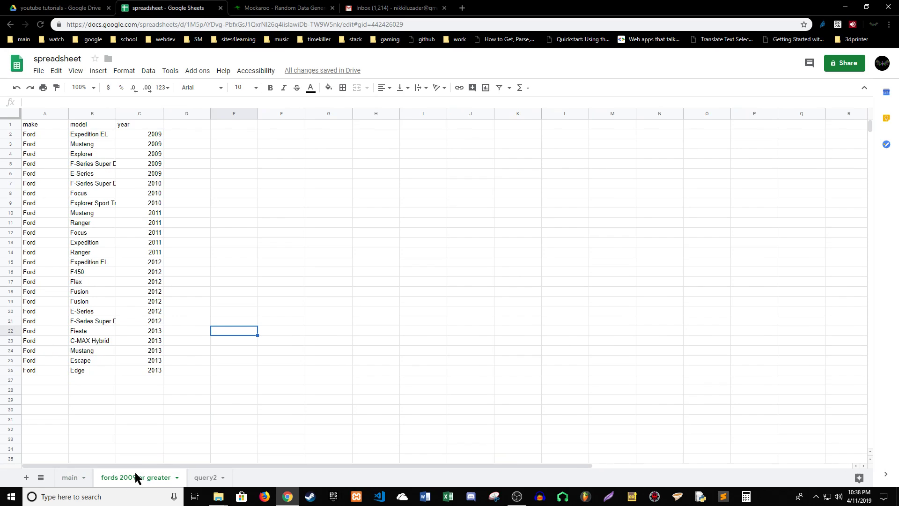
double_click(51, 122)
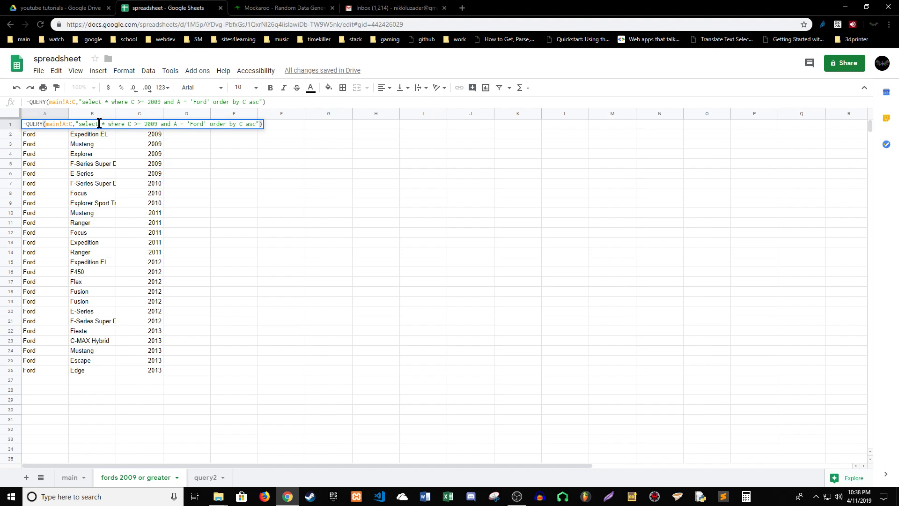
double_click(103, 124)
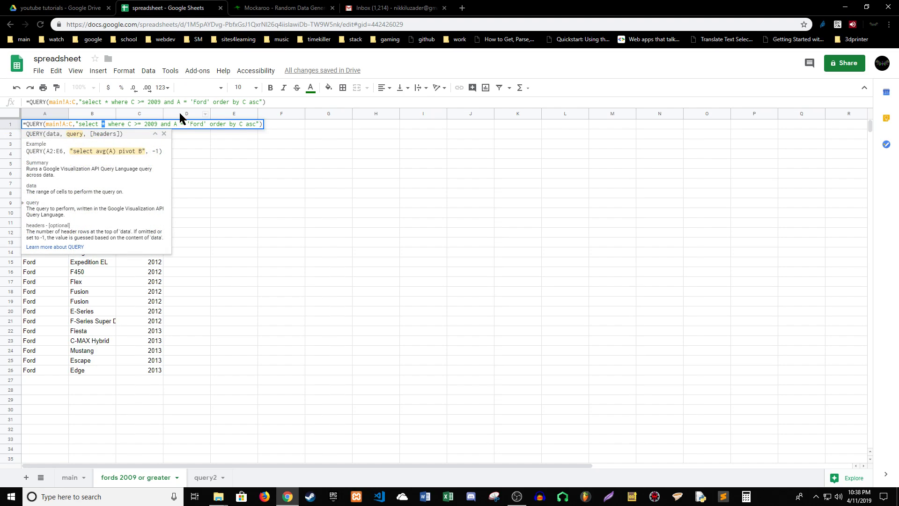
type("A,B")
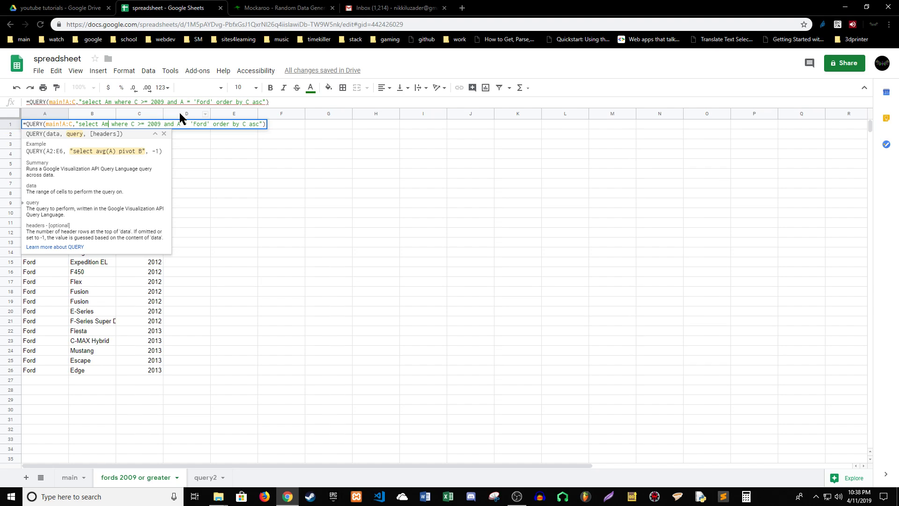
key("BackSpace")
key("BackSpace")
type(",C")
key("Return")
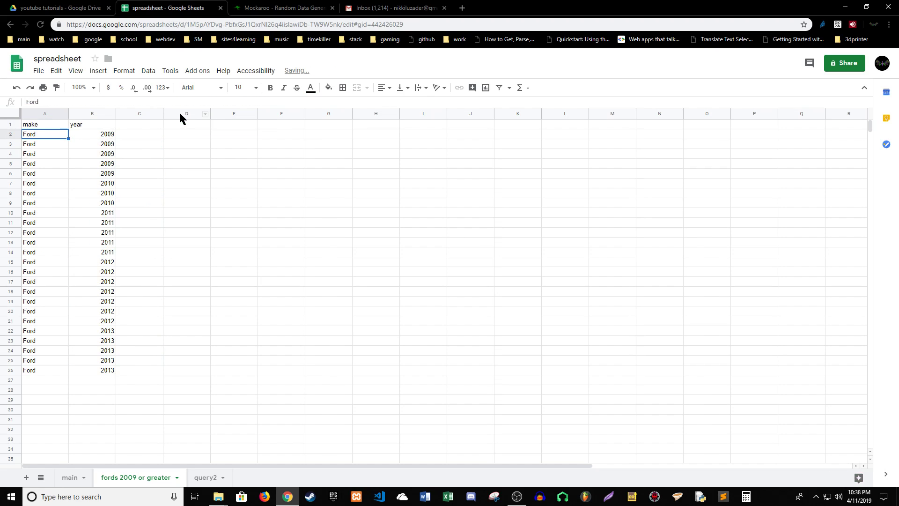
- Compare the columns returned on the "fords 2009 or greater" sheet with the make, model and year columns on the main sheet
left_click(176, 185)
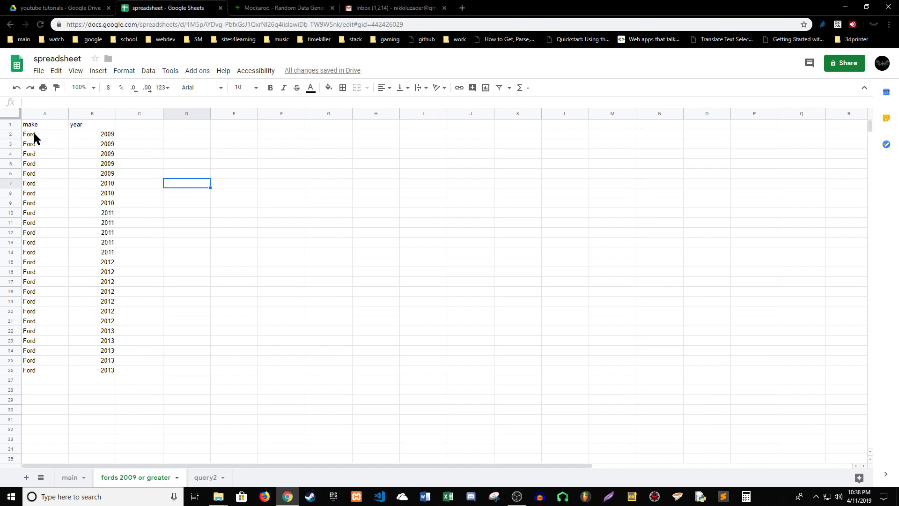
left_click_drag(34, 134, 44, 371)
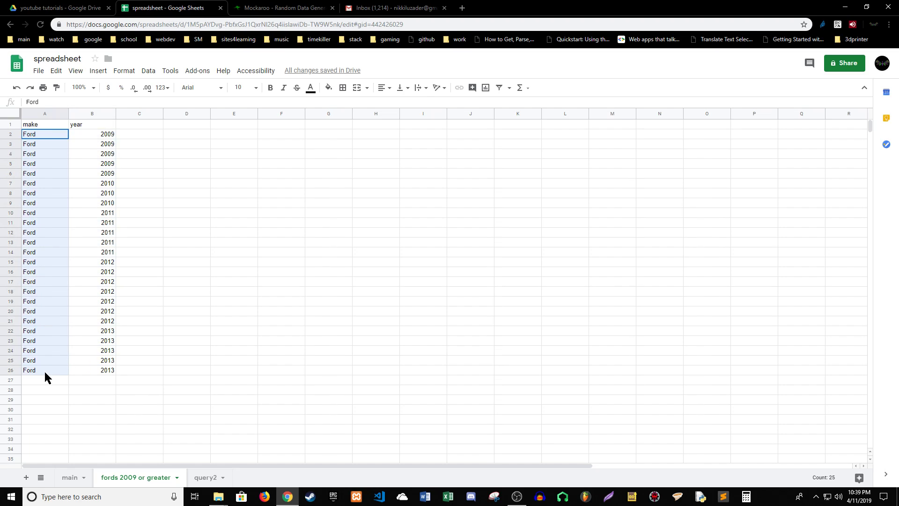
left_click(94, 369)
left_click(167, 331)
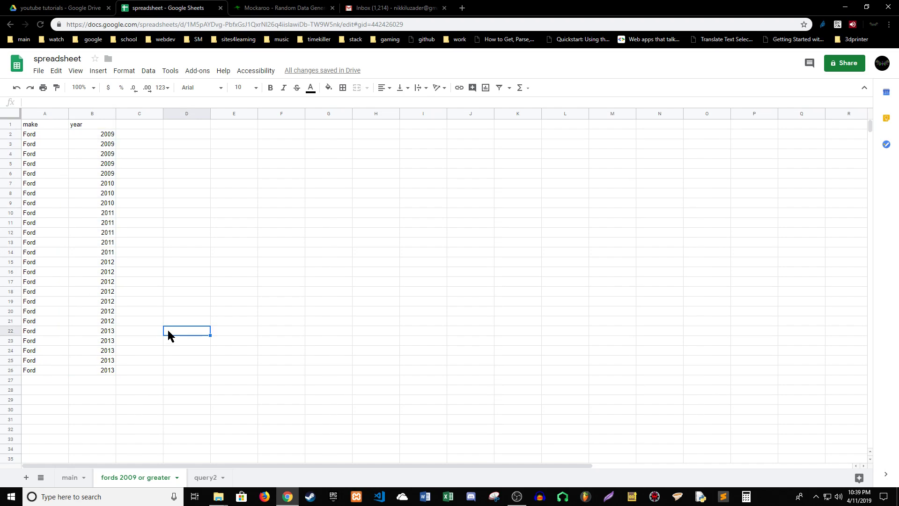
left_click(71, 478)
left_click_drag(69, 133, 209, 315)
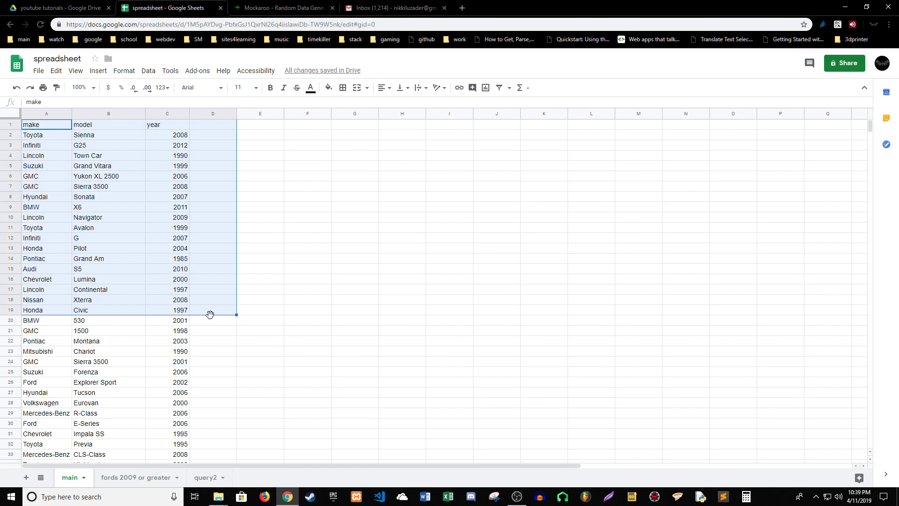
left_click(254, 292)
left_click(102, 112)
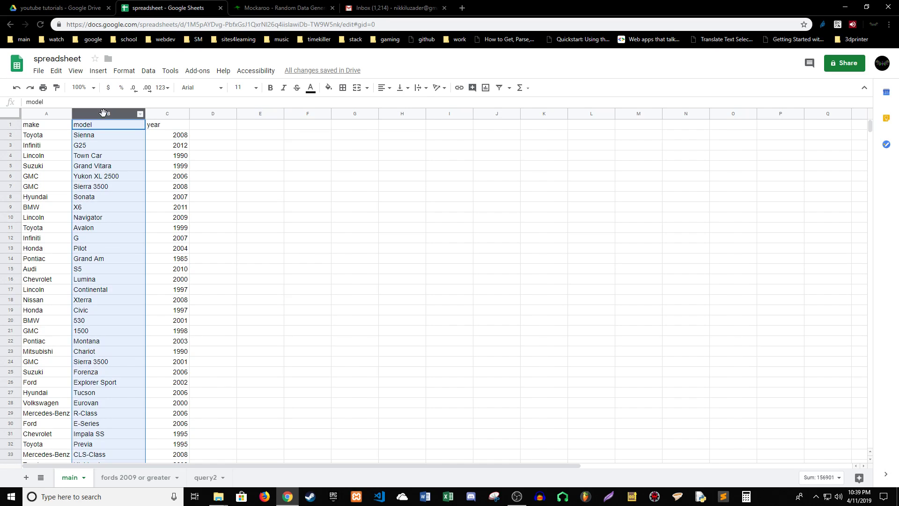
left_click(232, 146)
left_click(52, 124)
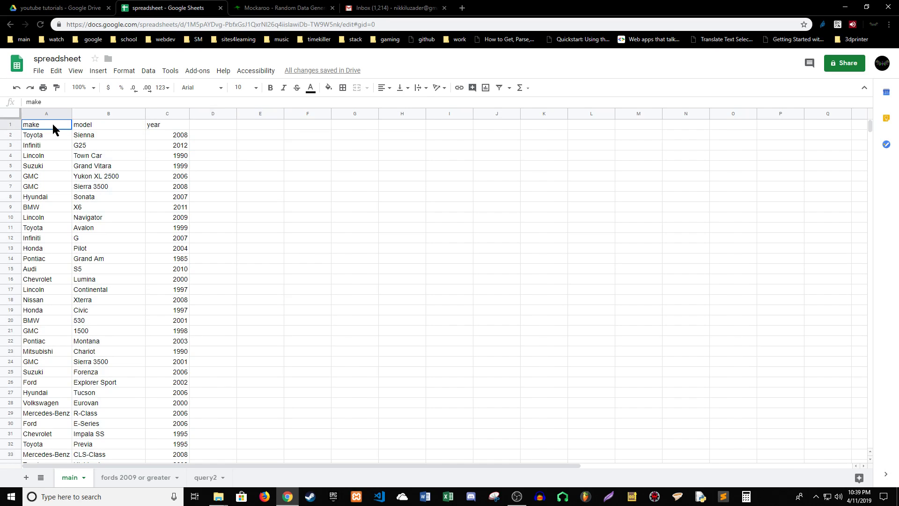
left_click(177, 123)
left_click(141, 477)
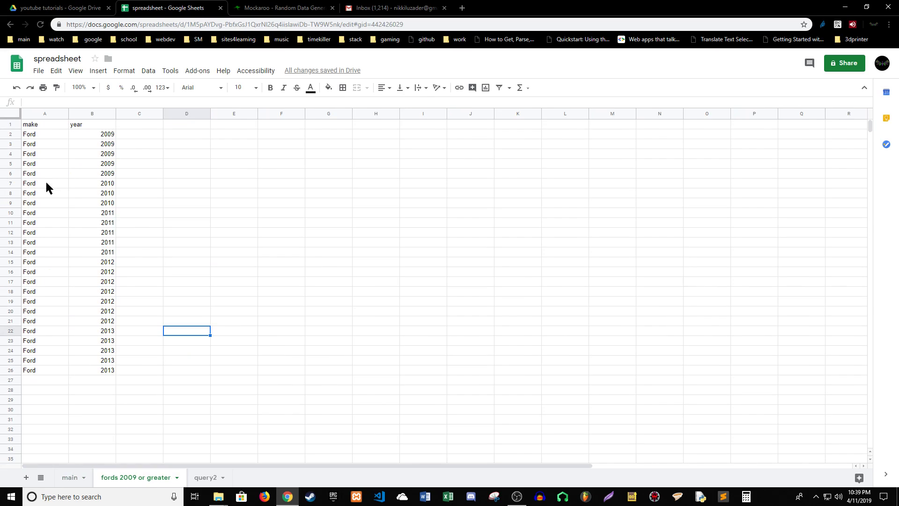
- Examine the select A,C clause in the A1 formula and the make and year values listed below it
double_click(51, 125)
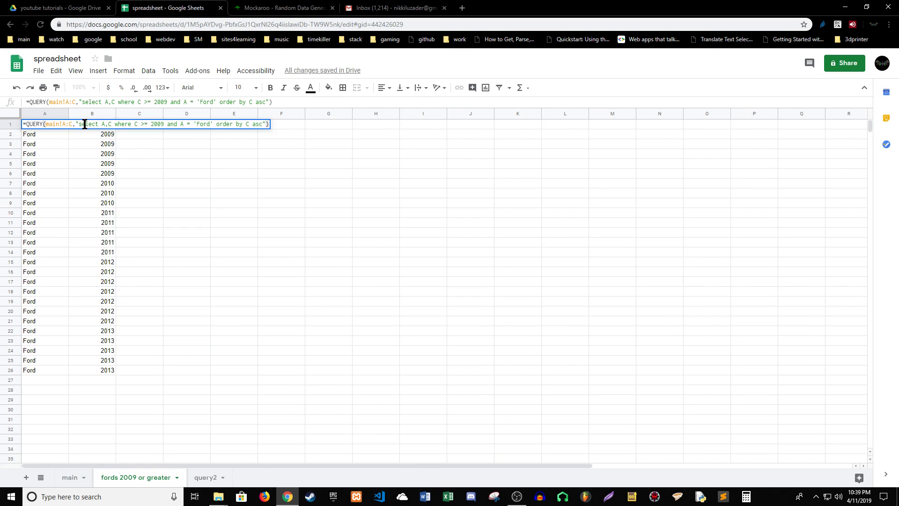
left_click(102, 124)
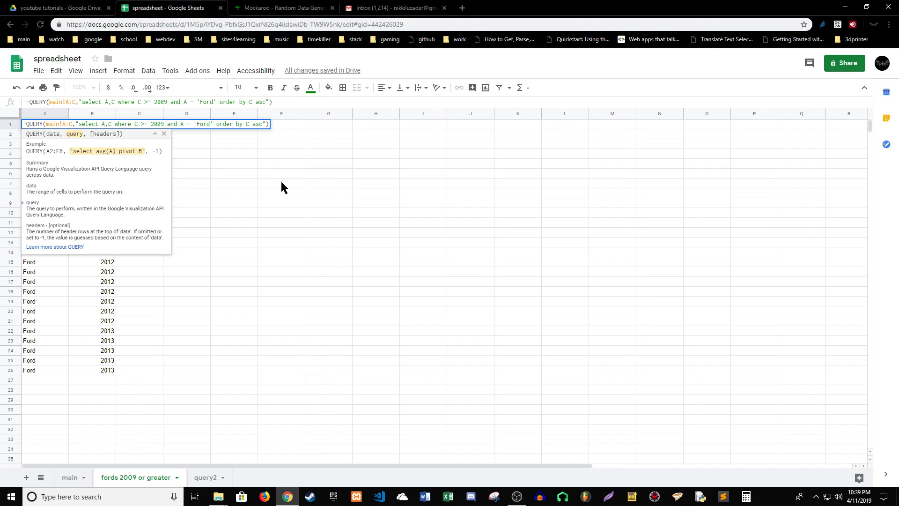
left_click(205, 163)
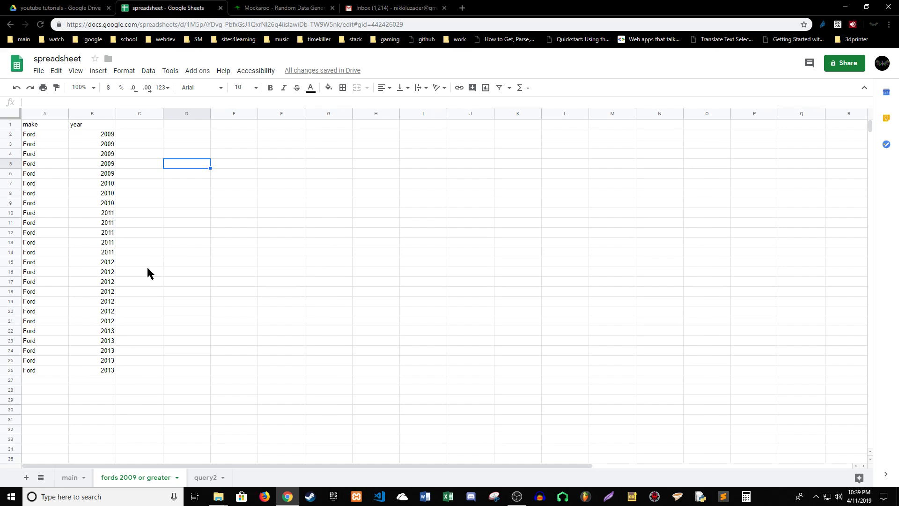
left_click(99, 311)
left_click(62, 211)
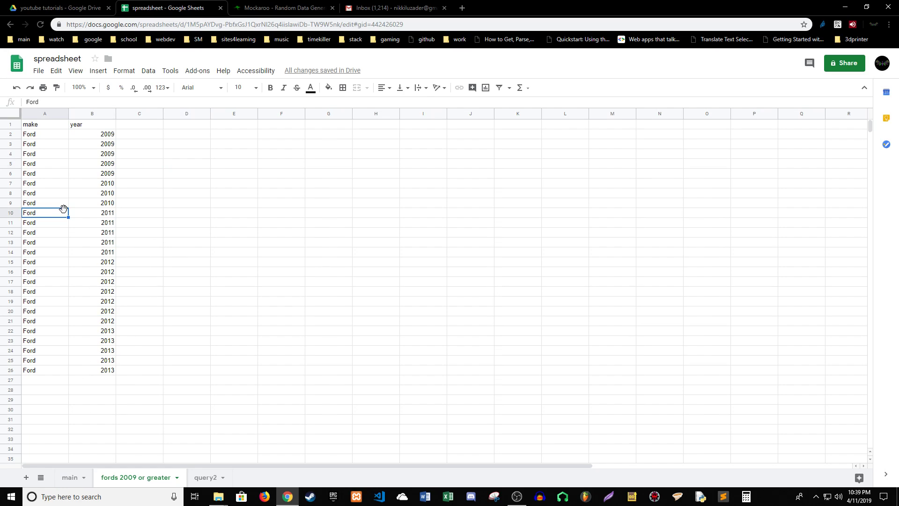
left_click(92, 195)
left_click(91, 163)
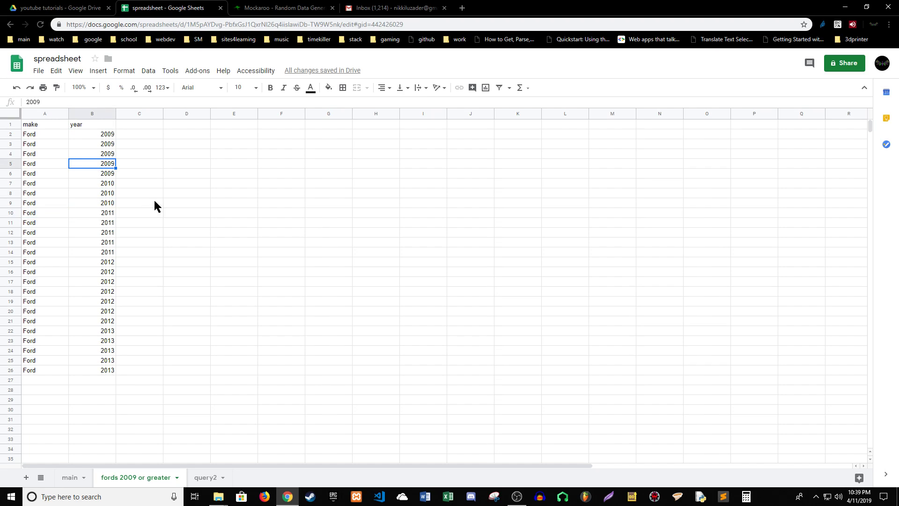
- Enter 12 in the empty cell G8 and overwrite it with 2001
left_click(193, 211)
left_click(319, 196)
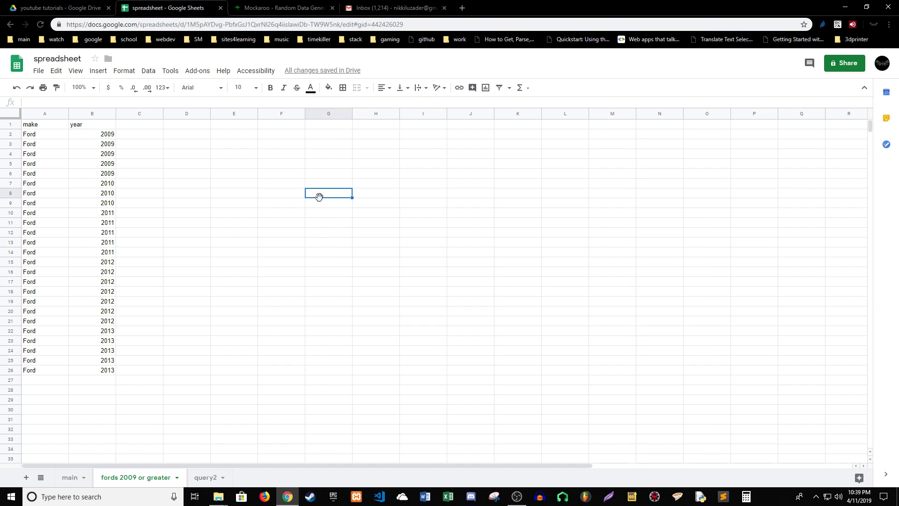
type("12")
left_click(323, 253)
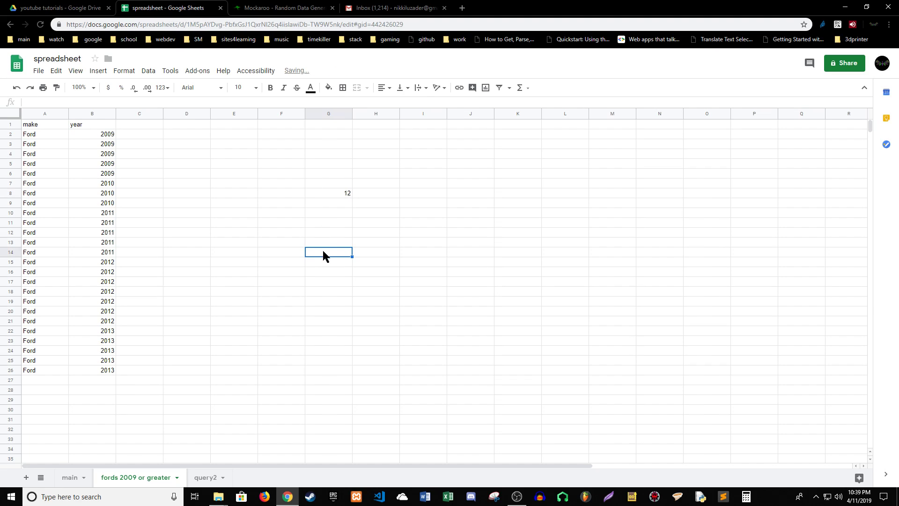
left_click(335, 193)
type("2001")
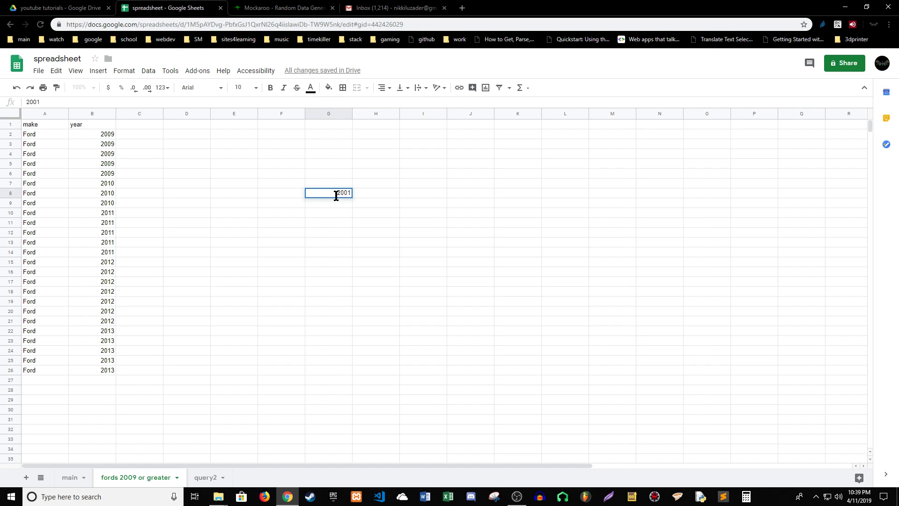
left_click(441, 274)
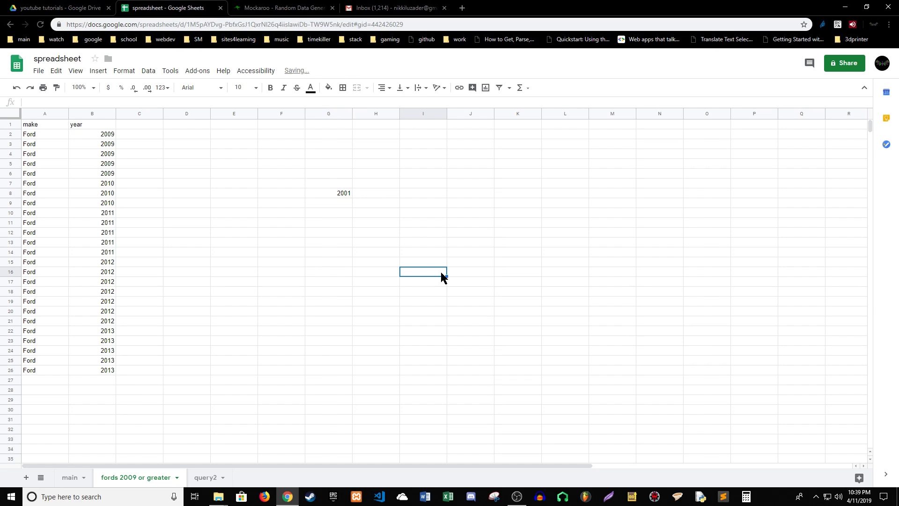
- Set the select clause of the A1 query back to * so it requests all columns
left_click(107, 184)
left_click(105, 202)
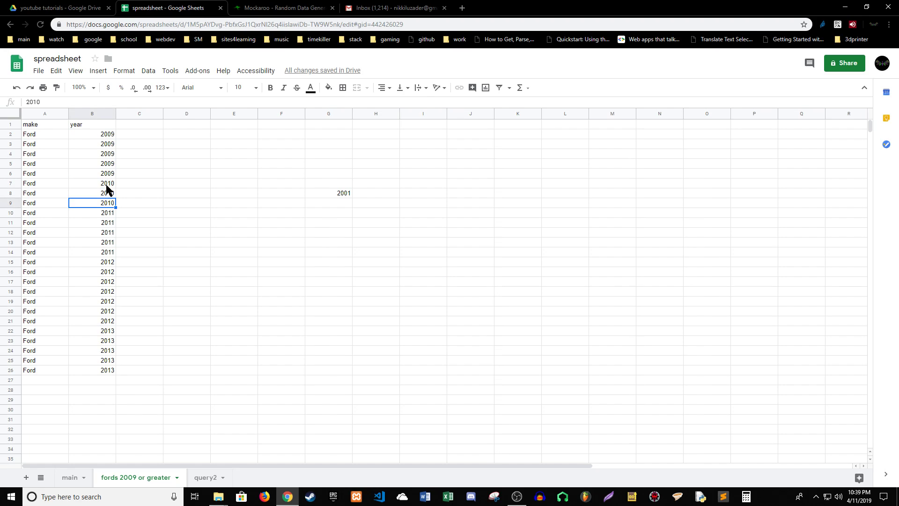
left_click(106, 185)
left_click(49, 125)
double_click(49, 124)
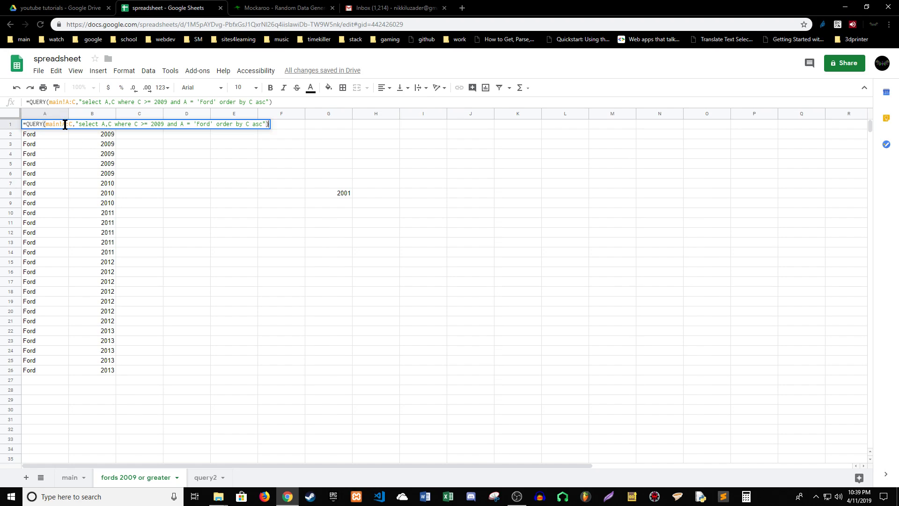
left_click_drag(112, 125, 102, 125)
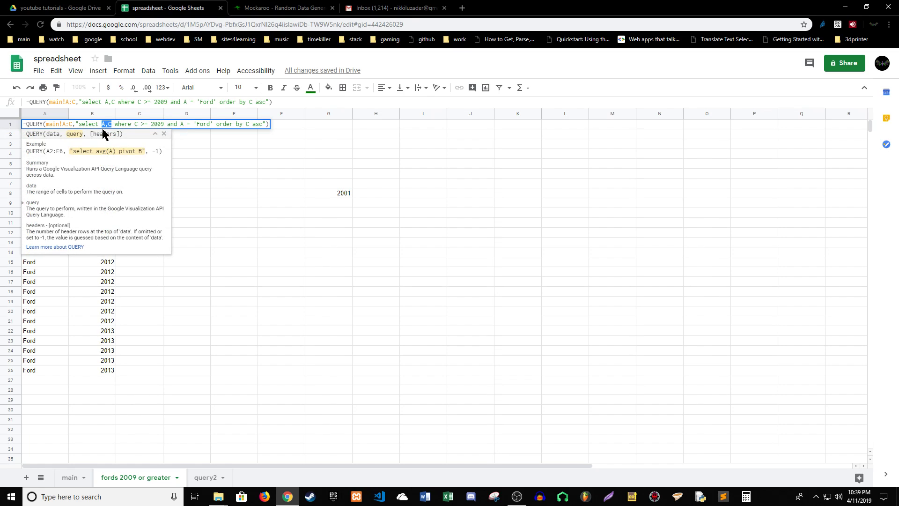
type("*")
key("Return")
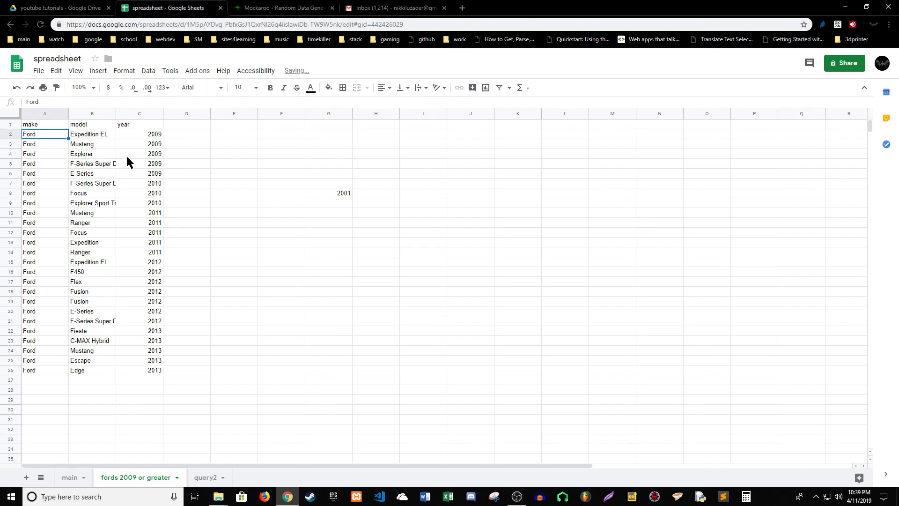
- Review the query results in columns A to C, especially the Fusion model and year in row 19
left_click(207, 203)
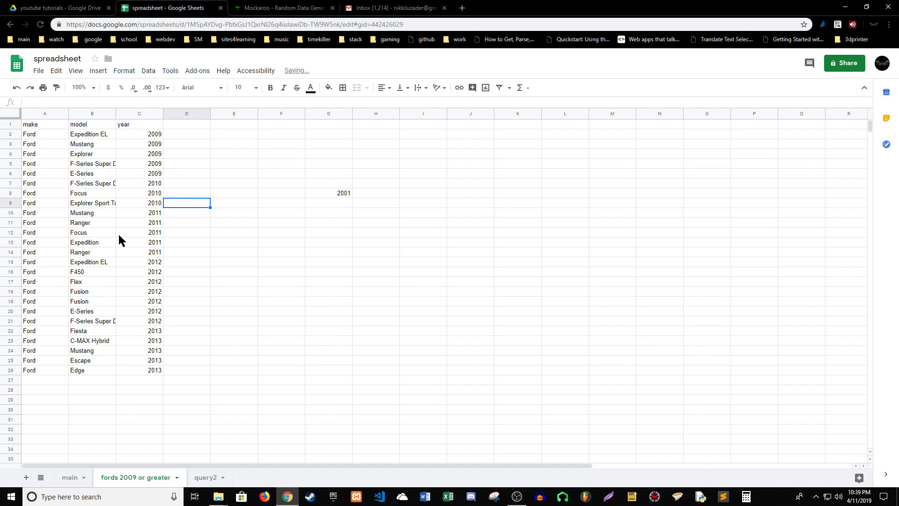
left_click_drag(38, 124, 155, 361)
left_click(212, 354)
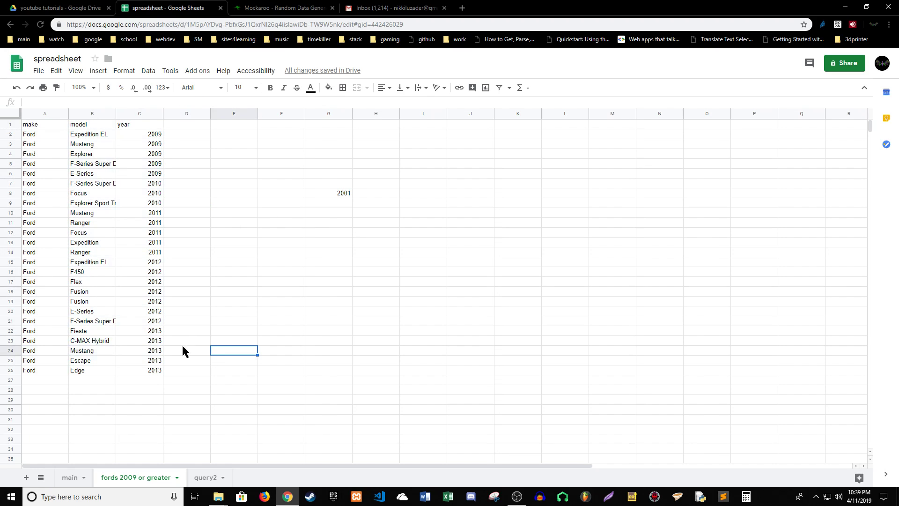
left_click(104, 301)
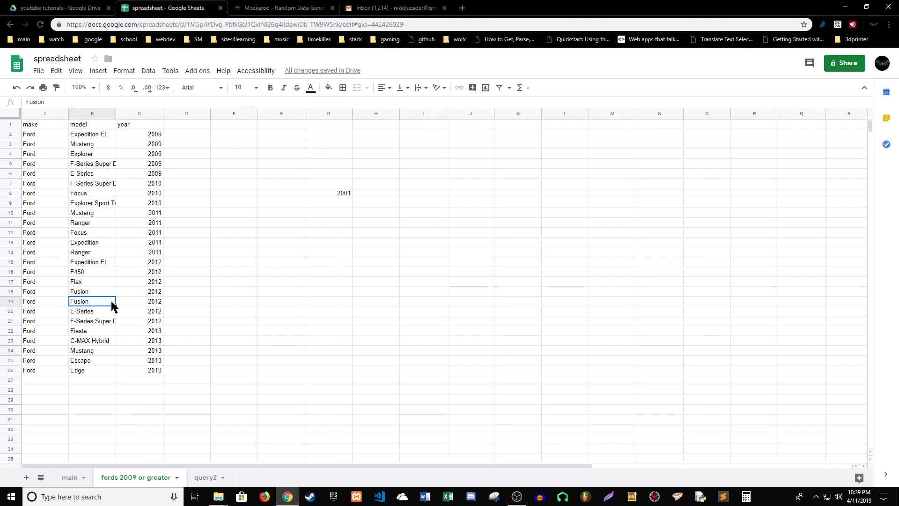
left_click(140, 299)
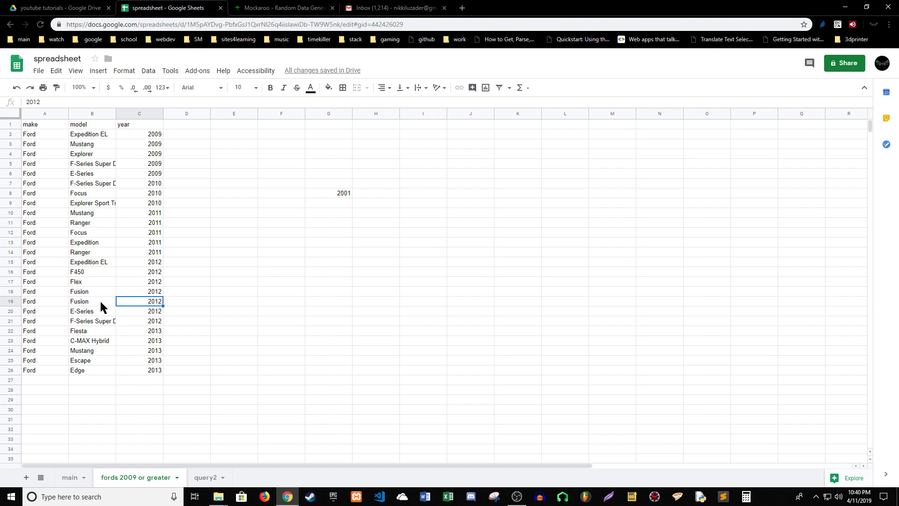
left_click(100, 302)
- Try to edit a query result directly by entering 2013 as the year in cell C19
double_click(134, 300)
left_click_drag(141, 301, 185, 299)
left_click(188, 302)
left_click(132, 302)
left_click(186, 302)
left_click(143, 302)
type("2013")
key("Return")
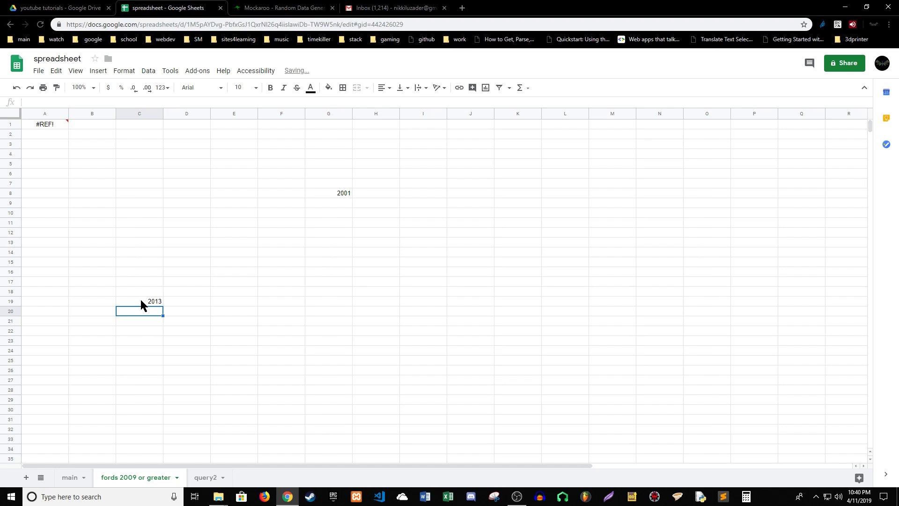
- Examine the manually entered year in cell C19 and the empty cells around it
left_click(141, 300)
left_click(134, 320)
left_click(140, 299)
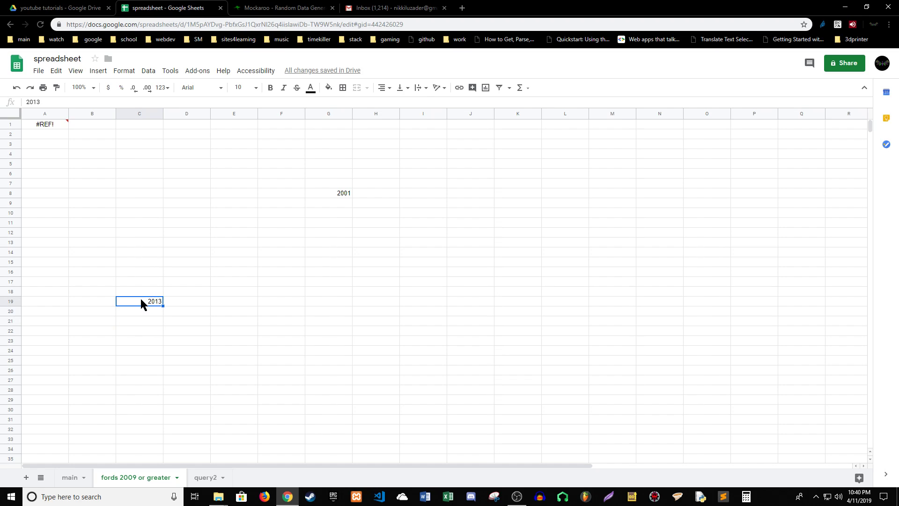
left_click(137, 310)
left_click(184, 305)
left_click(149, 305)
double_click(149, 302)
left_click_drag(143, 302, 195, 307)
left_click(194, 309)
- Inspect the query formula in cell A1 and the manual entry in cell C19
left_click(139, 252)
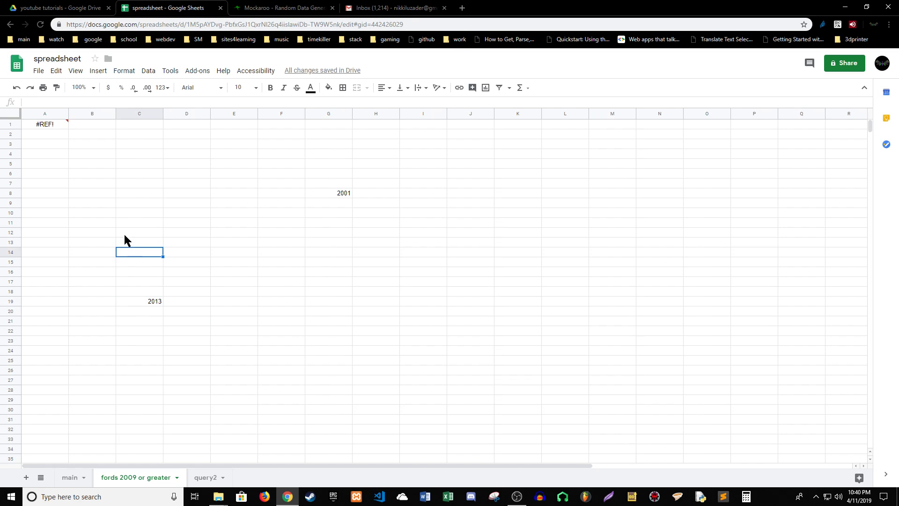
left_click(55, 125)
double_click(54, 125)
left_click(52, 207)
left_click(151, 300)
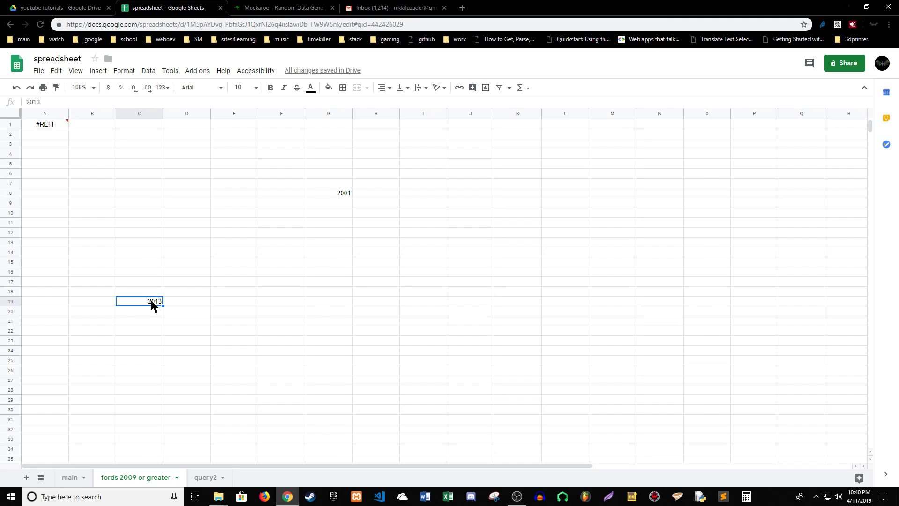
- Clear the manually entered year from cell C19 and check the query results around it
key("Delete")
left_click(231, 312)
left_click(150, 233)
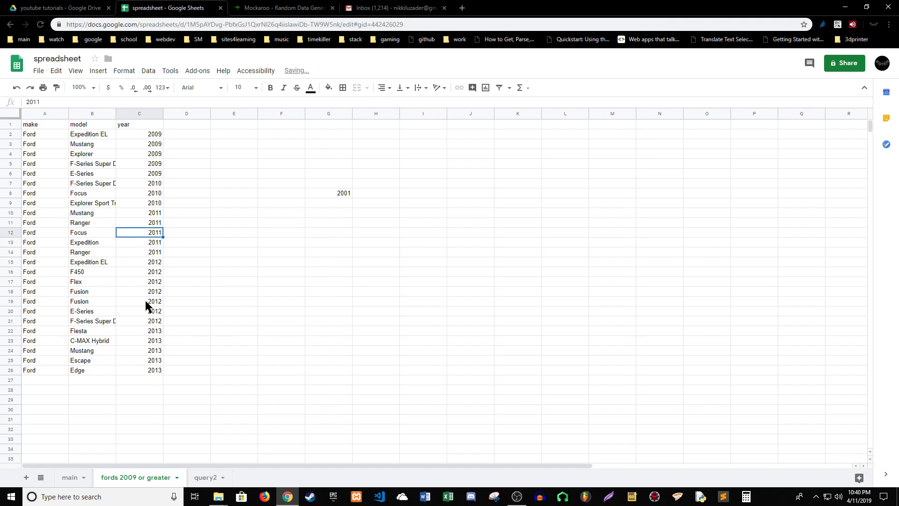
left_click(146, 302)
left_click(73, 252)
- Try to overwrite the query results by entering 12 in cells C14, B13 and B8
left_click(131, 254)
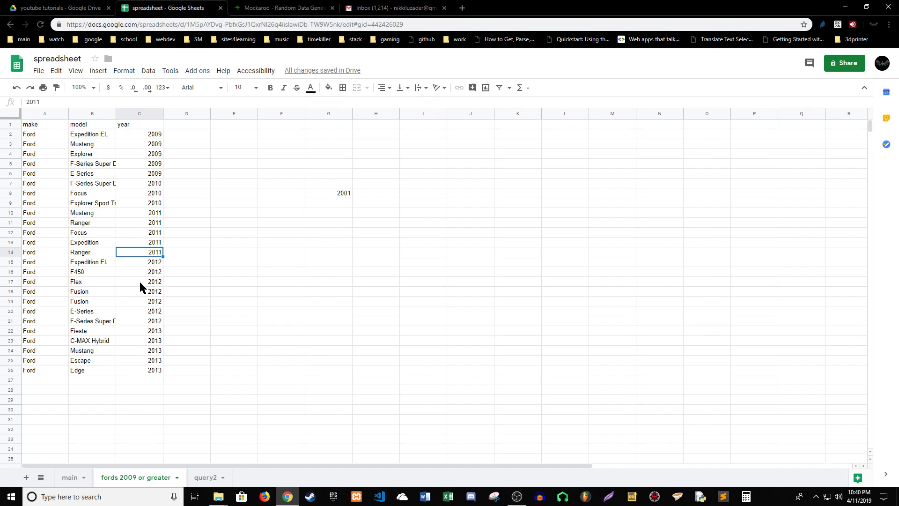
type("12")
left_click(187, 280)
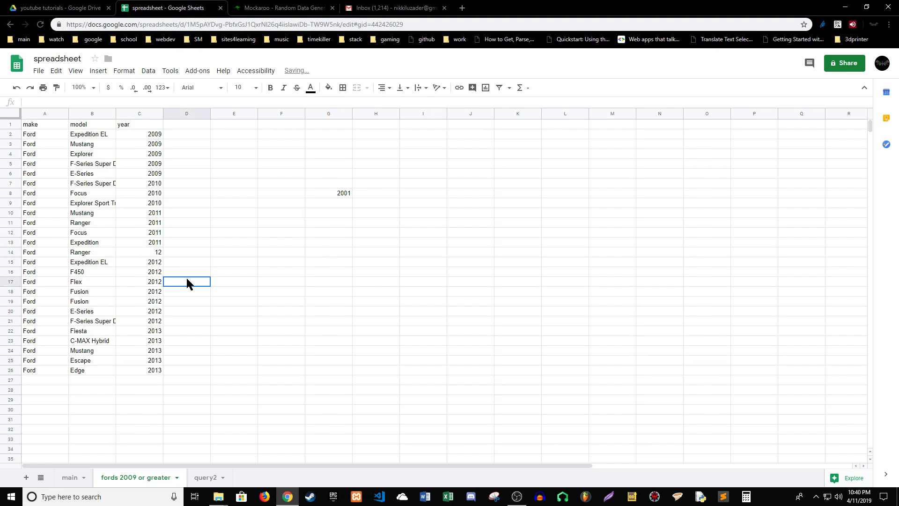
left_click(138, 252)
left_click(120, 280)
left_click(96, 242)
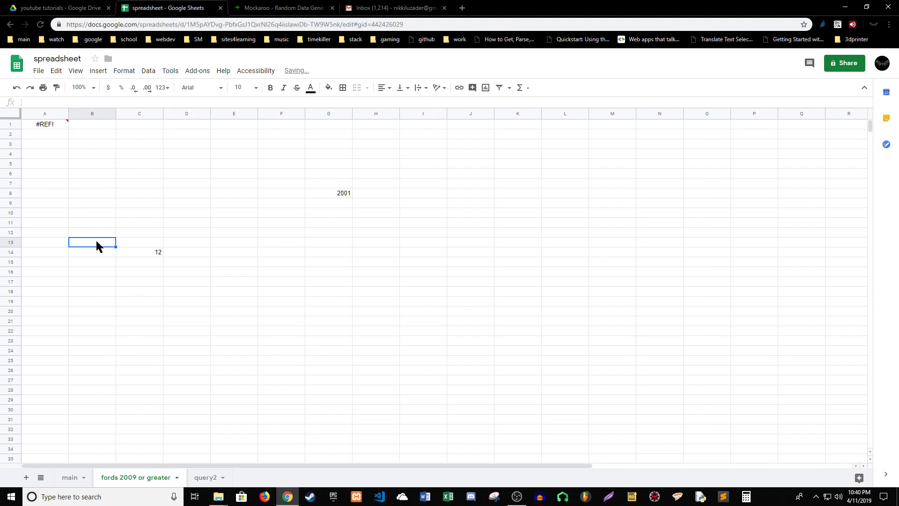
type("12")
left_click(106, 272)
left_click(96, 192)
type("12")
left_click(99, 258)
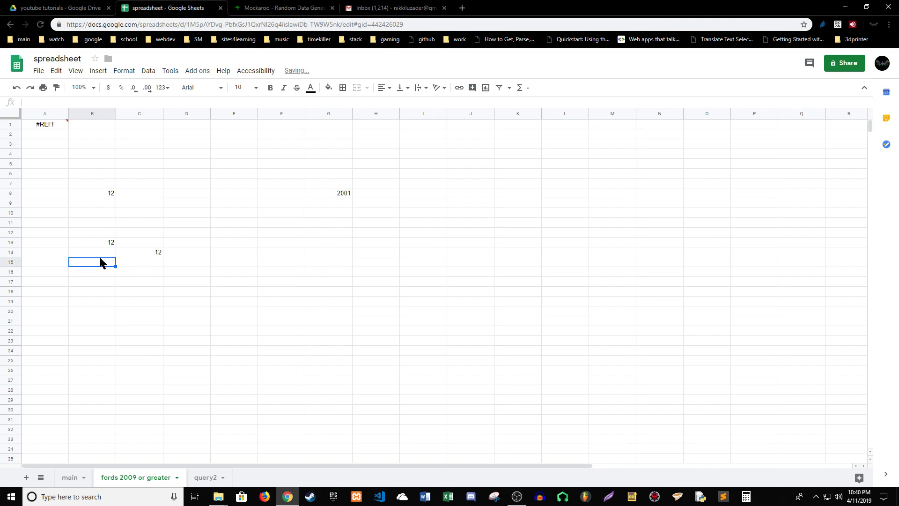
- Clear the manual entries from the range B6:C16
left_click_drag(82, 173, 158, 277)
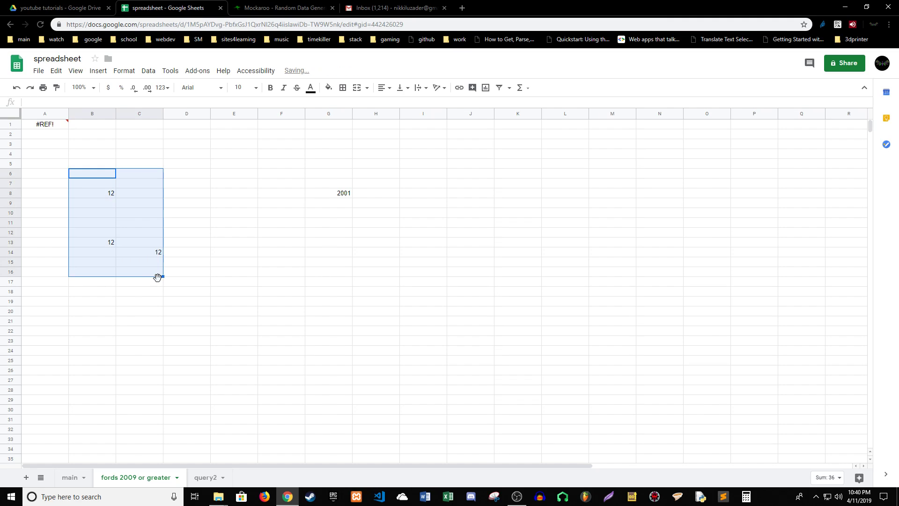
key("Delete")
left_click(207, 274)
- Examine the whole query result range in columns A to C and the QUERY formula in cell A1
left_click_drag(52, 137, 148, 373)
left_click(215, 353)
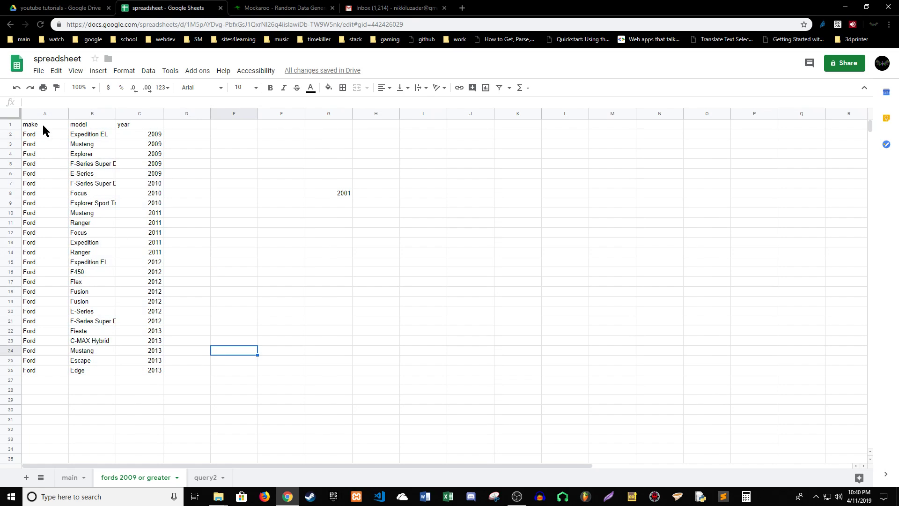
left_click_drag(42, 122, 201, 380)
left_click(267, 360)
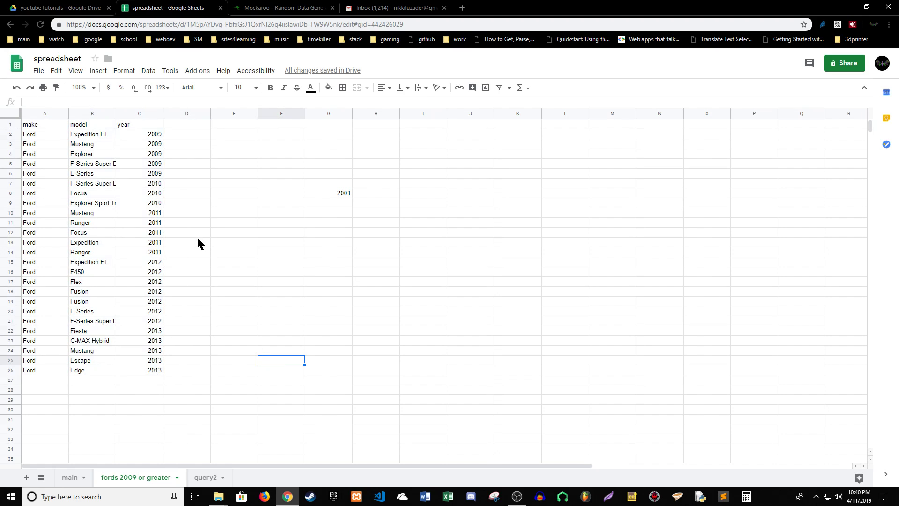
left_click(49, 123)
double_click(49, 123)
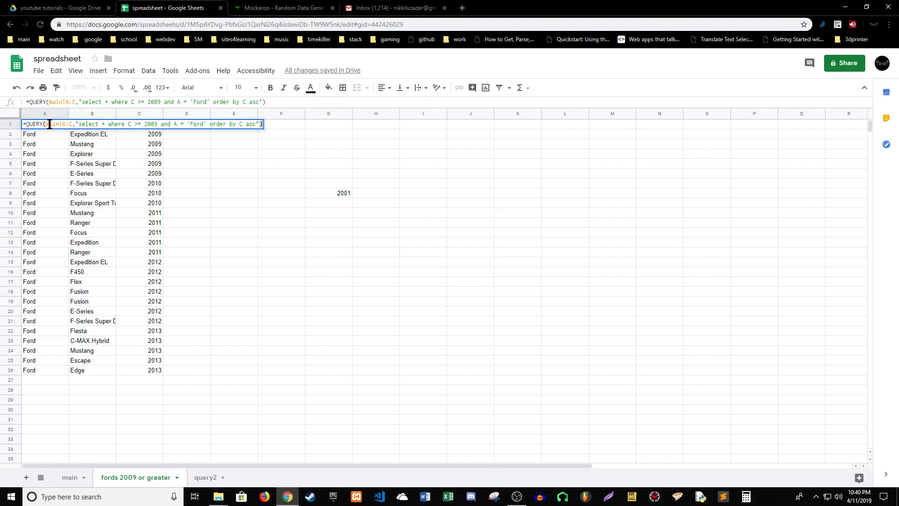
left_click(107, 176)
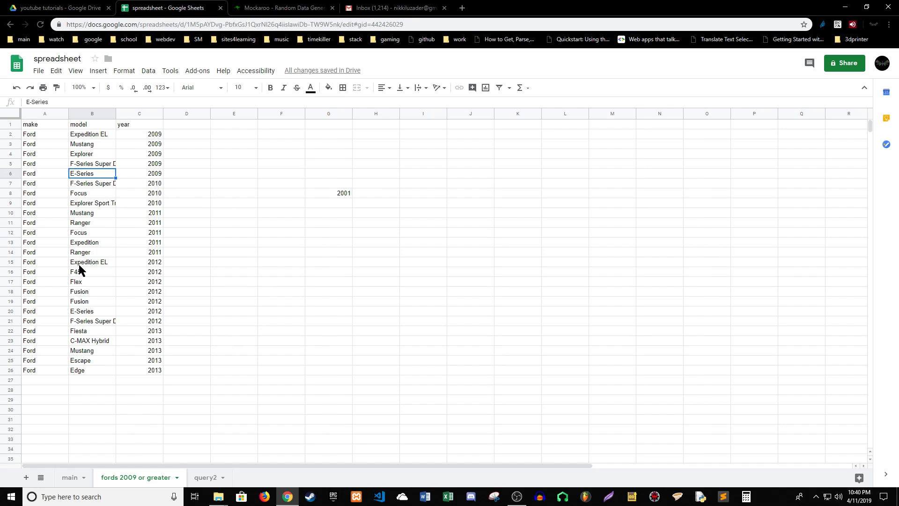
double_click(46, 124)
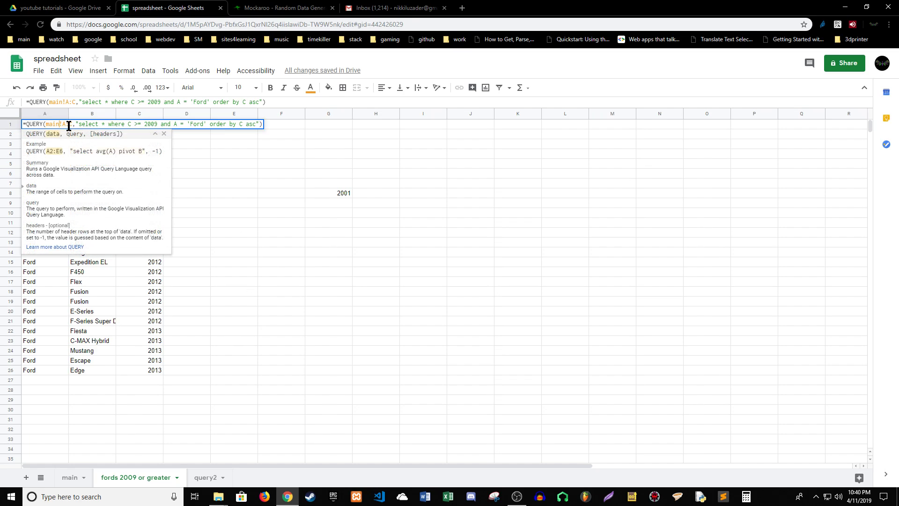
left_click(234, 213)
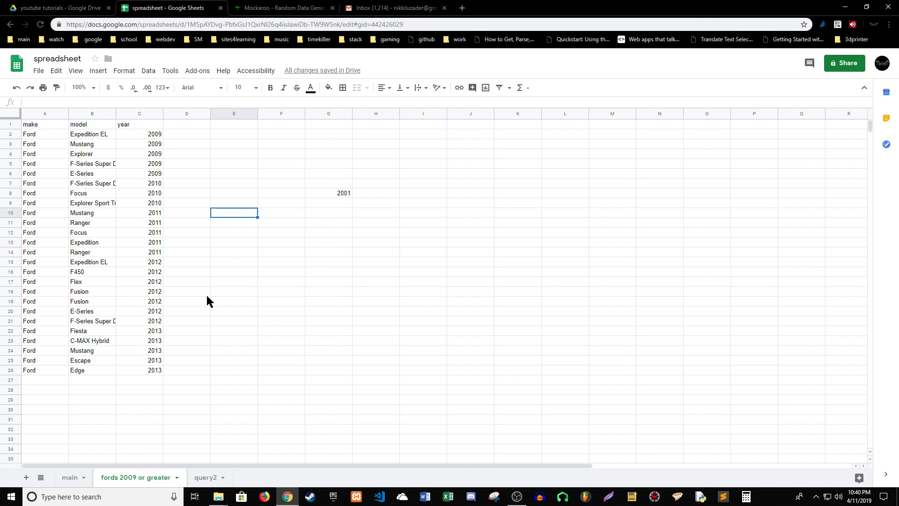
- Open the main sheet and look through its source list of car makes, models and years
left_click(69, 477)
left_click(91, 316)
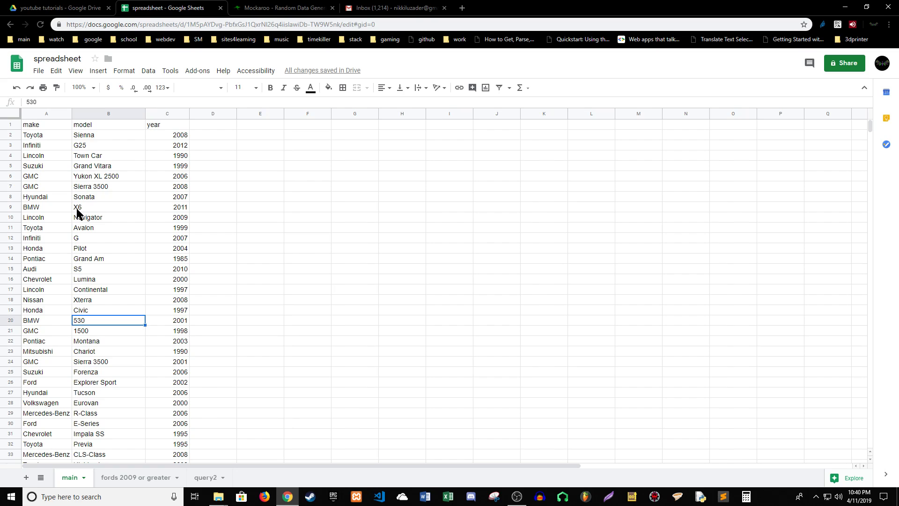
scroll(84, 222, "down", 5)
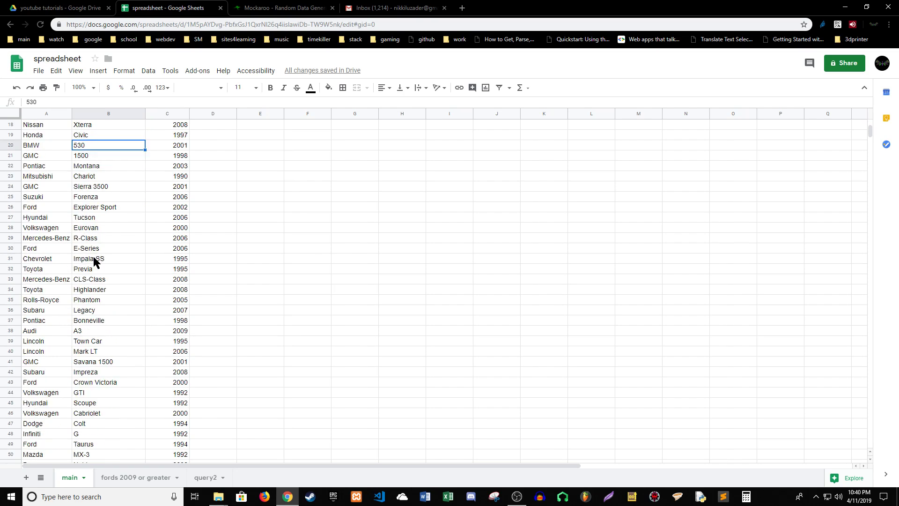
scroll(113, 303, "down", 5)
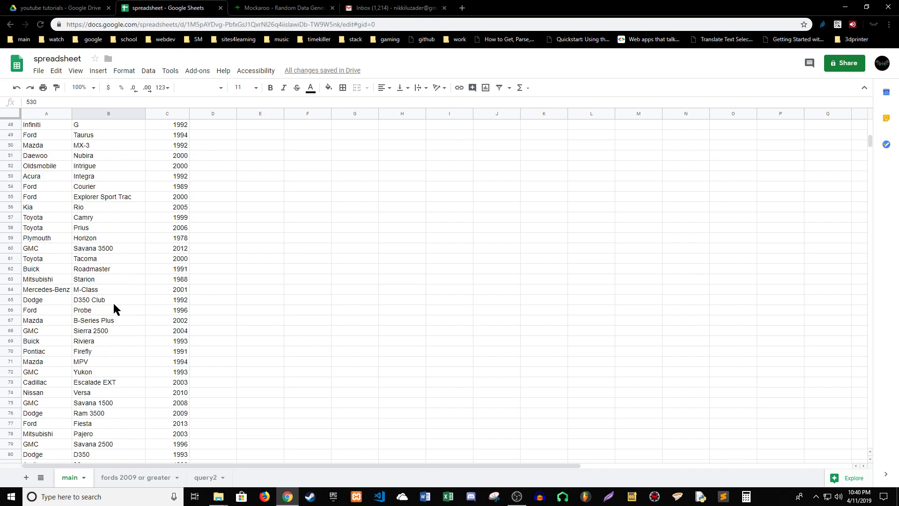
scroll(114, 301, "up", 8)
scroll(114, 300, "up", 4)
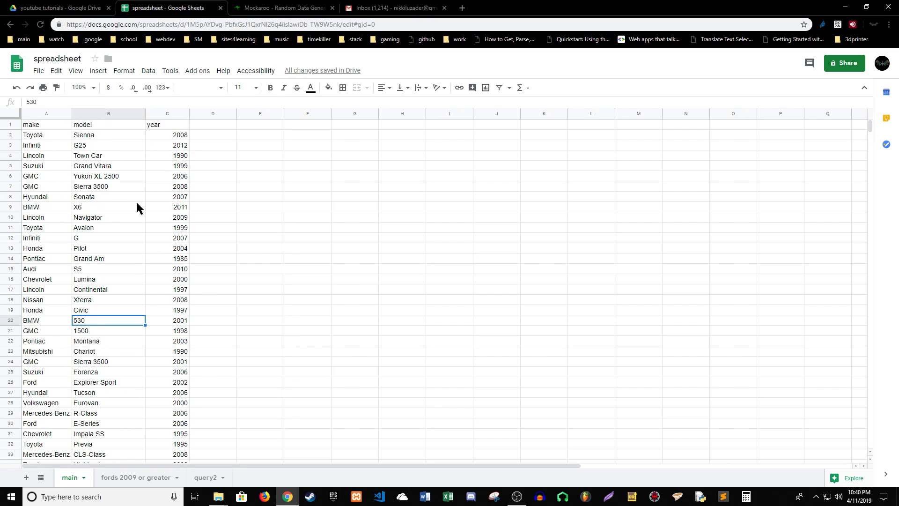
- Examine the make, model and year of the Toyota Avalon in row 11 of the main sheet
left_click(105, 213)
left_click(183, 209)
left_click(176, 227)
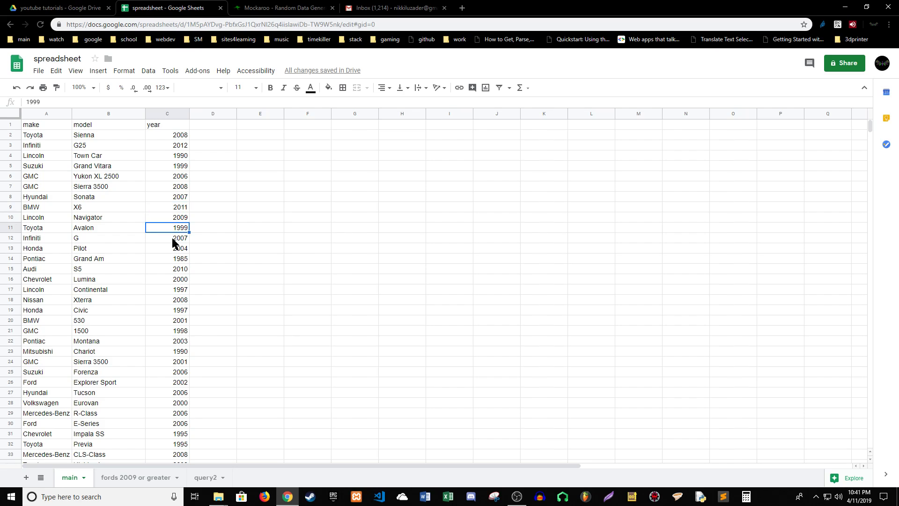
left_click(170, 247)
left_click_drag(55, 228, 97, 226)
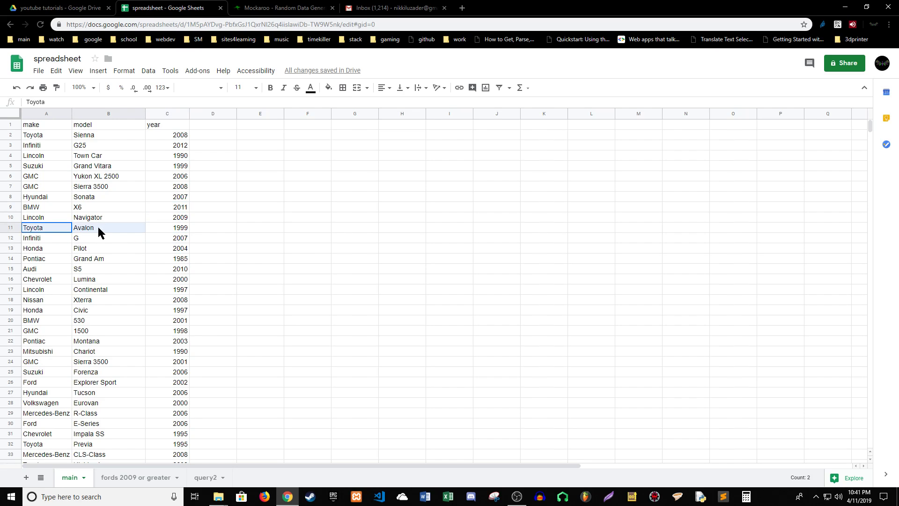
left_click(108, 246)
left_click(167, 228)
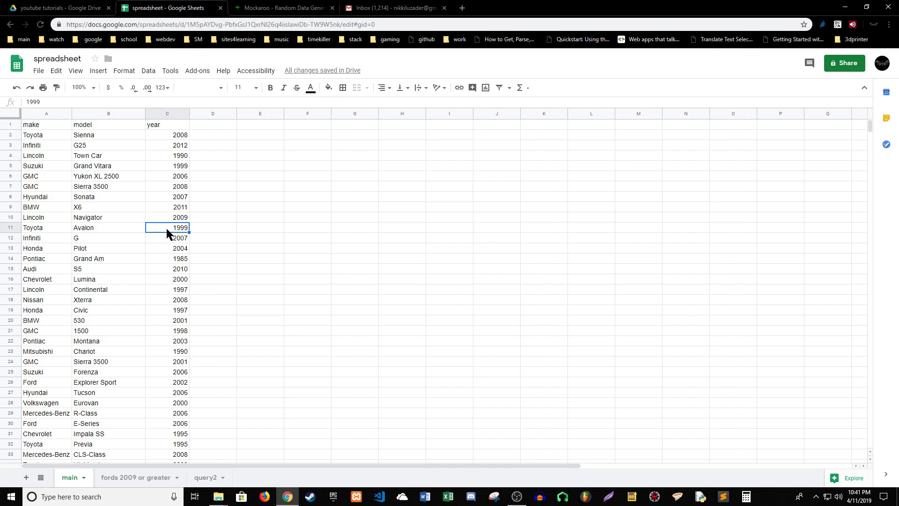
left_click(164, 248)
left_click(165, 228)
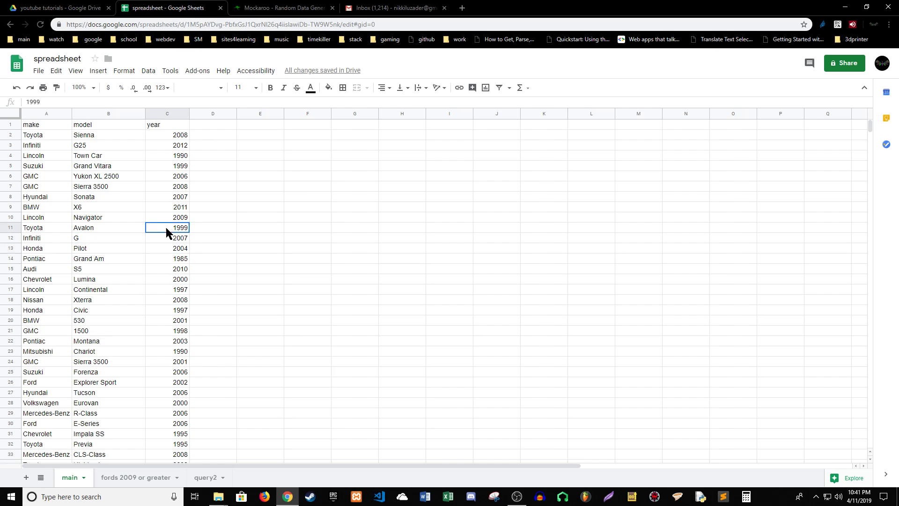
left_click(70, 228)
left_click(88, 228)
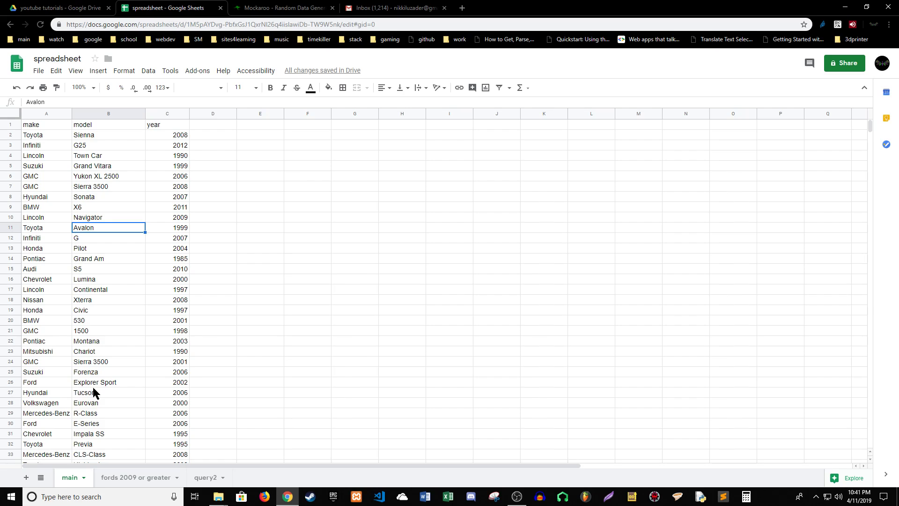
left_click(67, 226)
left_click(106, 224)
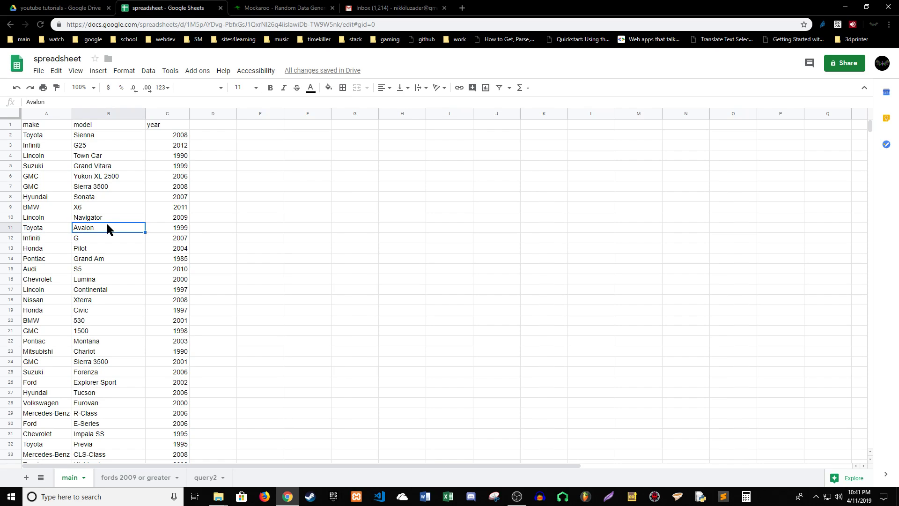
- Set the Toyota Avalon's year in cell C11 to 2000 and check the edited row
left_click(167, 226)
type("2000")
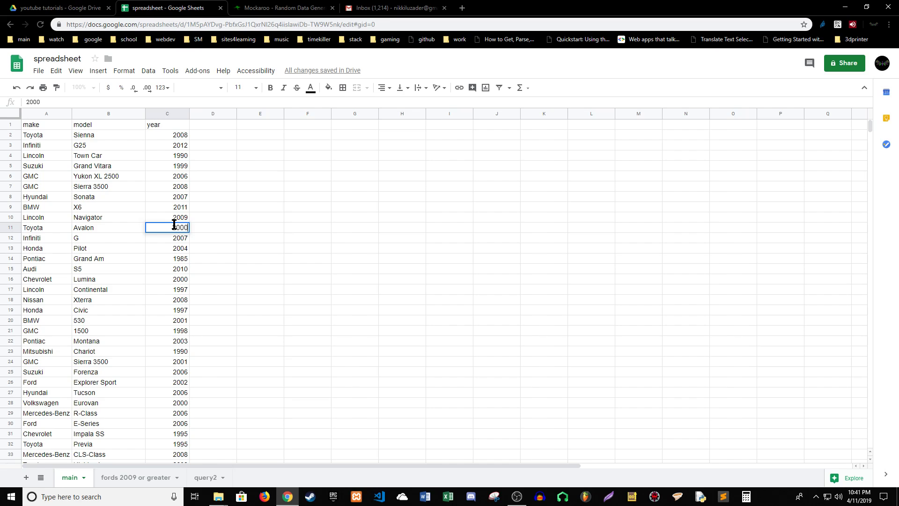
key("Return")
left_click(226, 235)
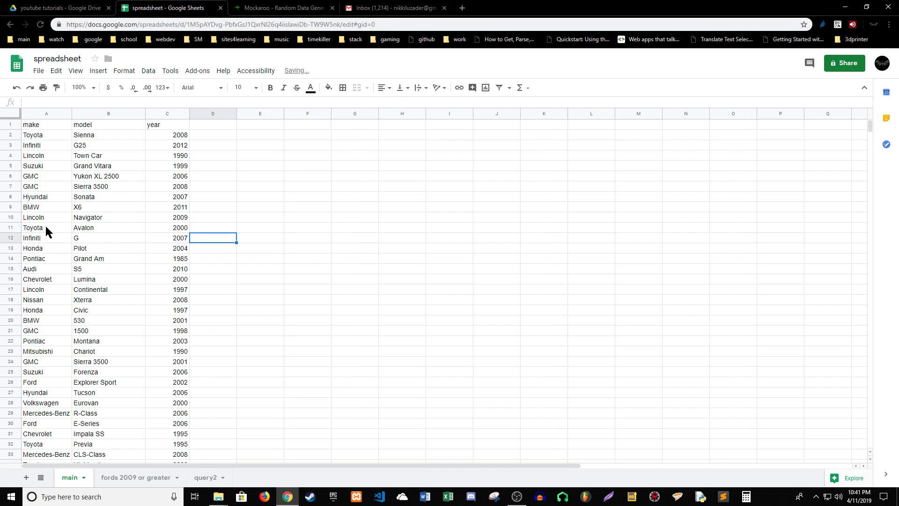
left_click_drag(44, 227, 183, 221)
left_click(209, 227)
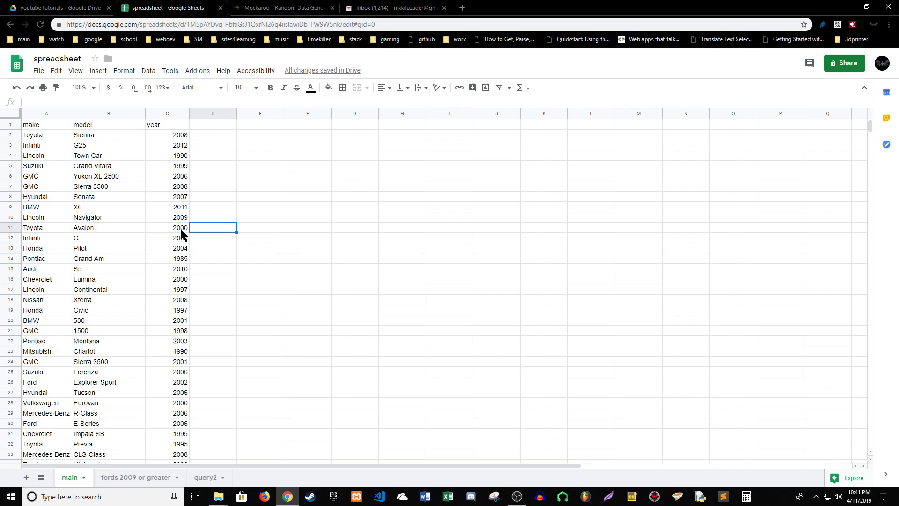
- Set the Toyota Avalon's year in cell C11 back to 1999
left_click(173, 226)
double_click(173, 227)
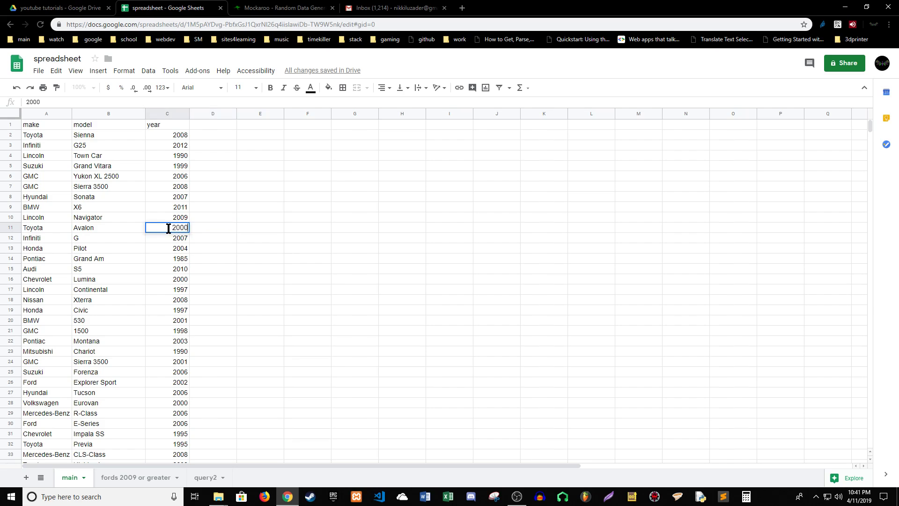
left_click(222, 221)
left_click(224, 248)
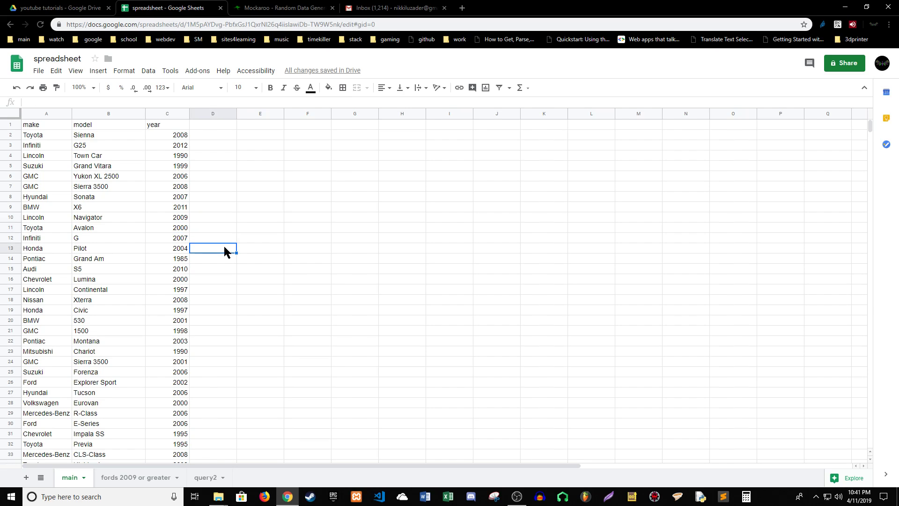
left_click(168, 227)
double_click(169, 227)
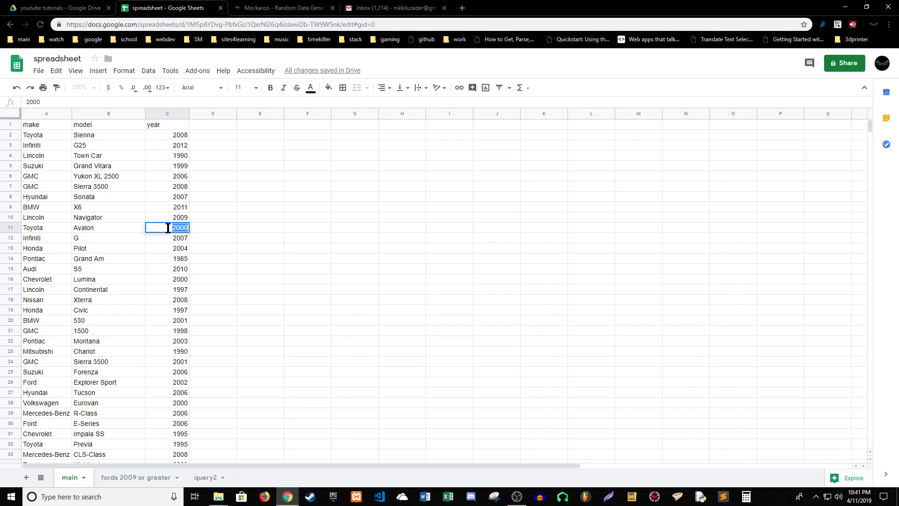
type("1999")
left_click(215, 224)
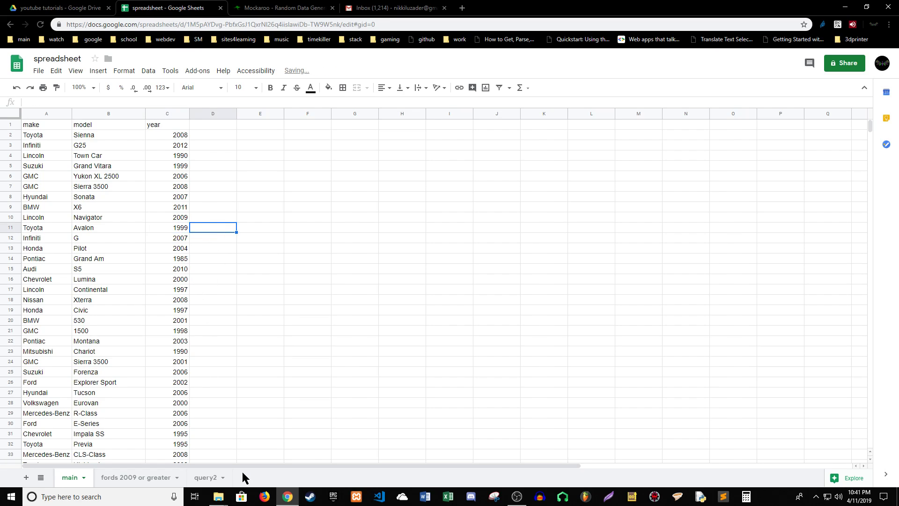
left_click(119, 325)
left_click(182, 240)
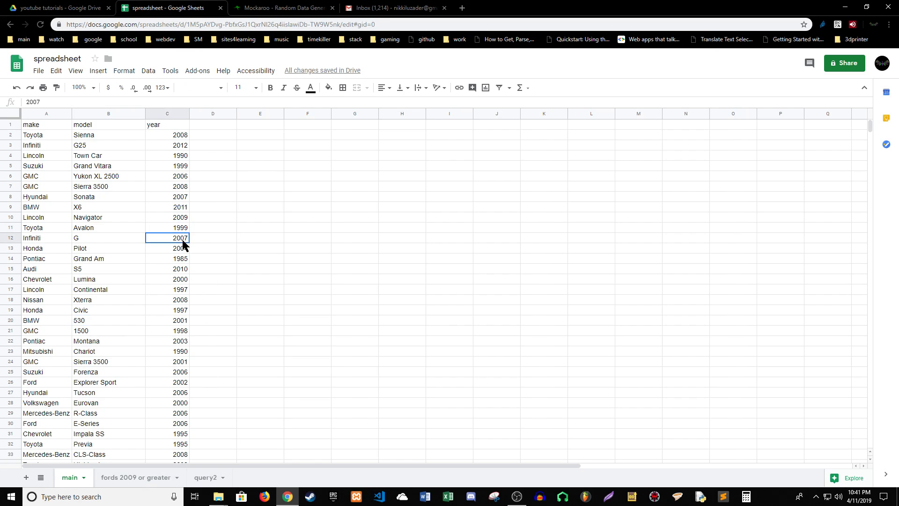
- Delete the stray 2001 from cell G8 on the "fords 2009 or greater" sheet
left_click(117, 477)
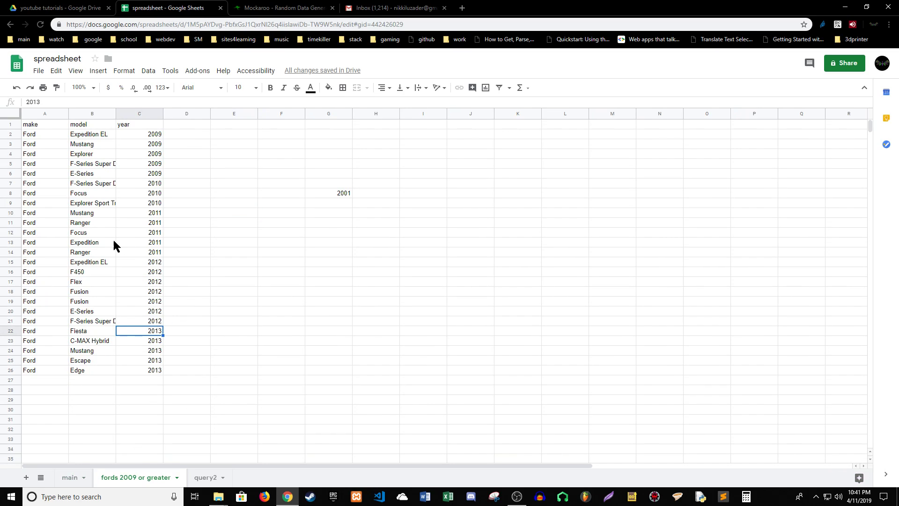
left_click(345, 192)
key("Delete")
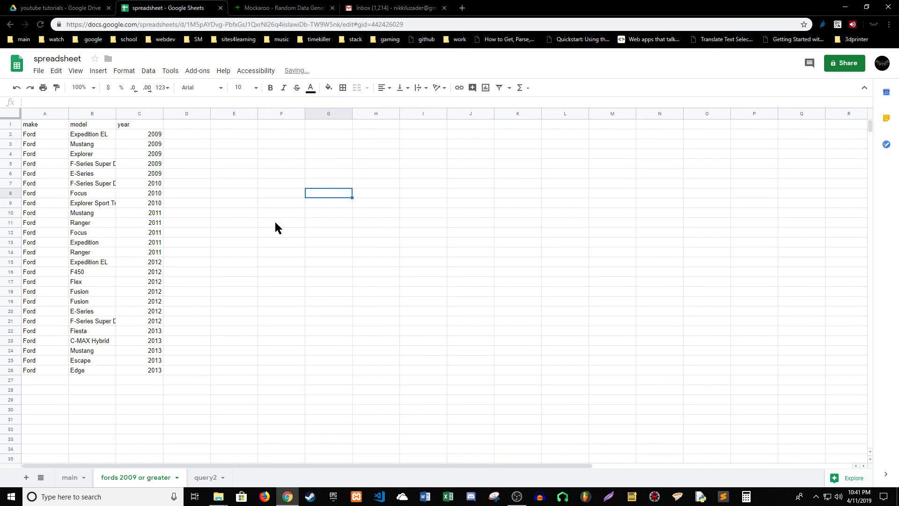
left_click(253, 223)
- Check the Ford results on the query sheet and return to the main sheet
left_click(114, 184)
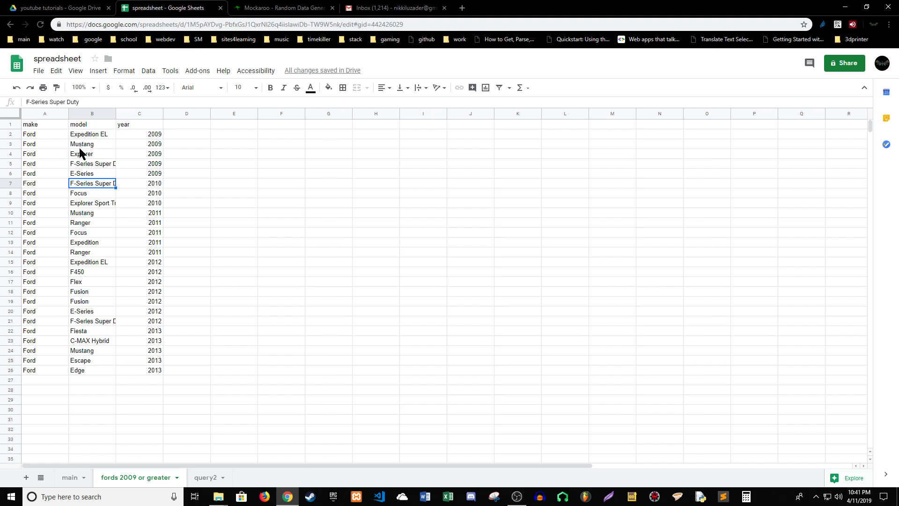
left_click(51, 134)
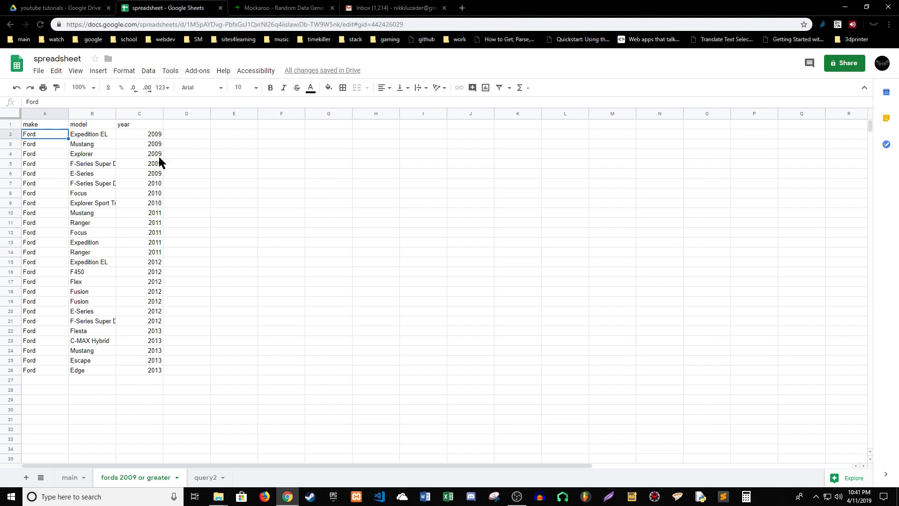
left_click(236, 213)
left_click(75, 481)
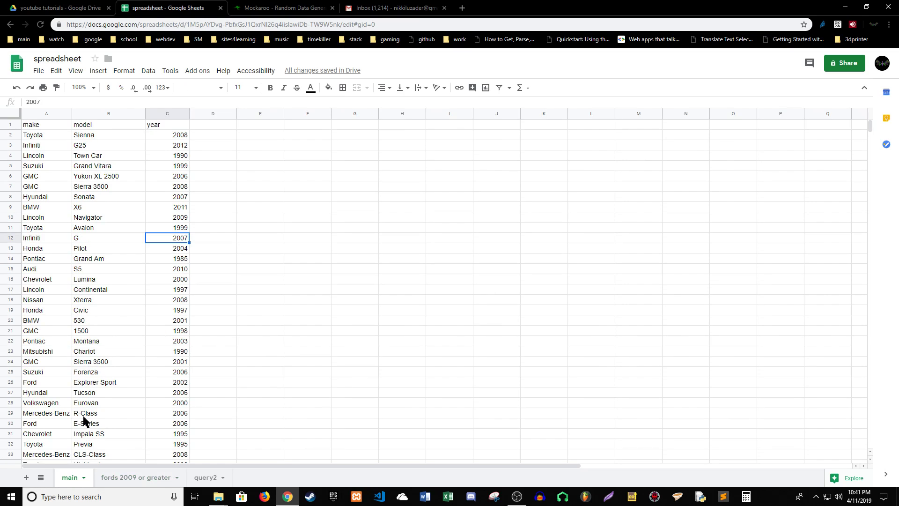
- Search the main sheet for "expedition" and find the 2009 Ford Expedition in row 139
left_click(92, 253)
key("ctrl+f")
type("exped")
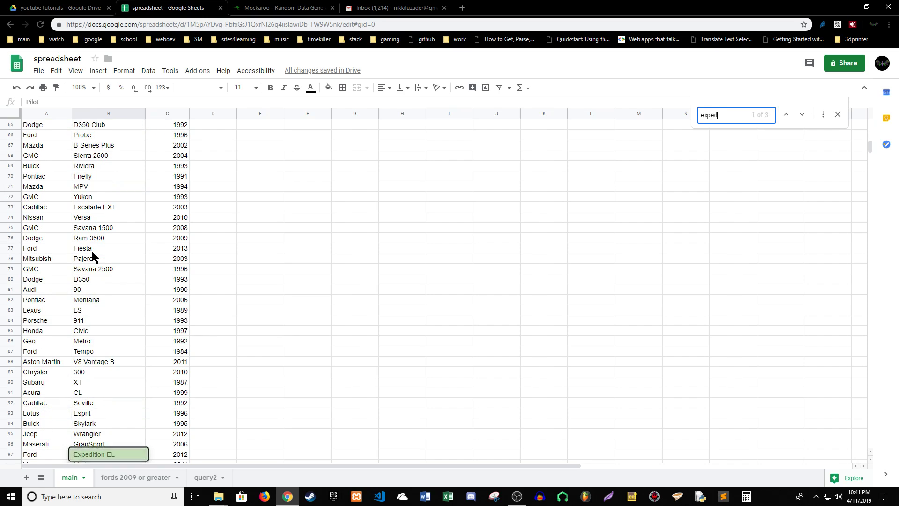
type("ition")
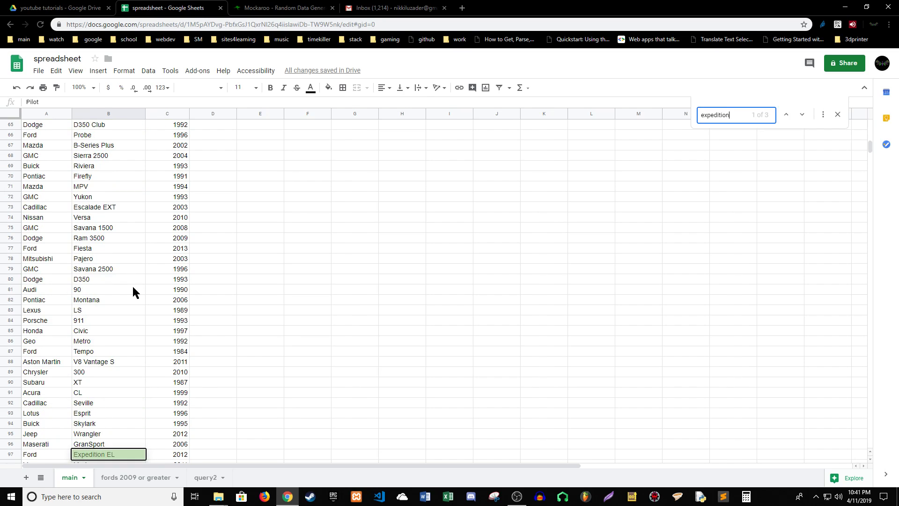
left_click(802, 115)
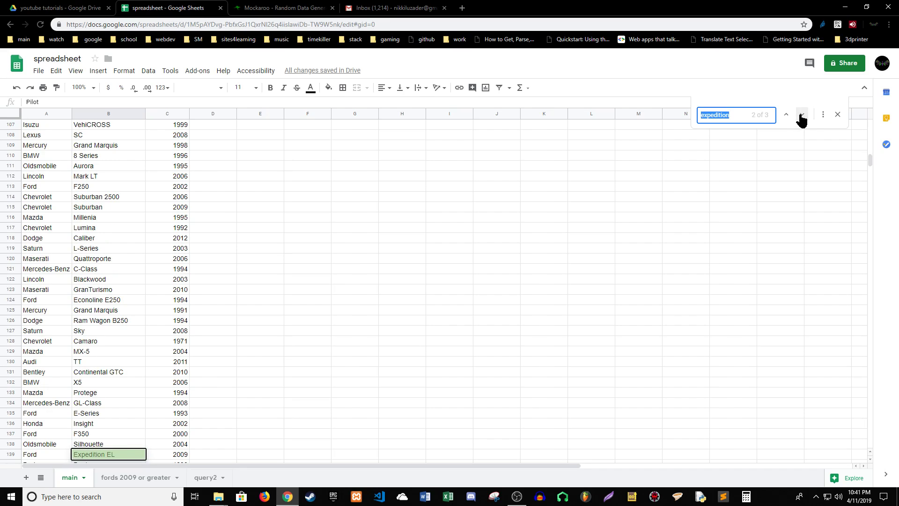
left_click(522, 239)
left_click(333, 321)
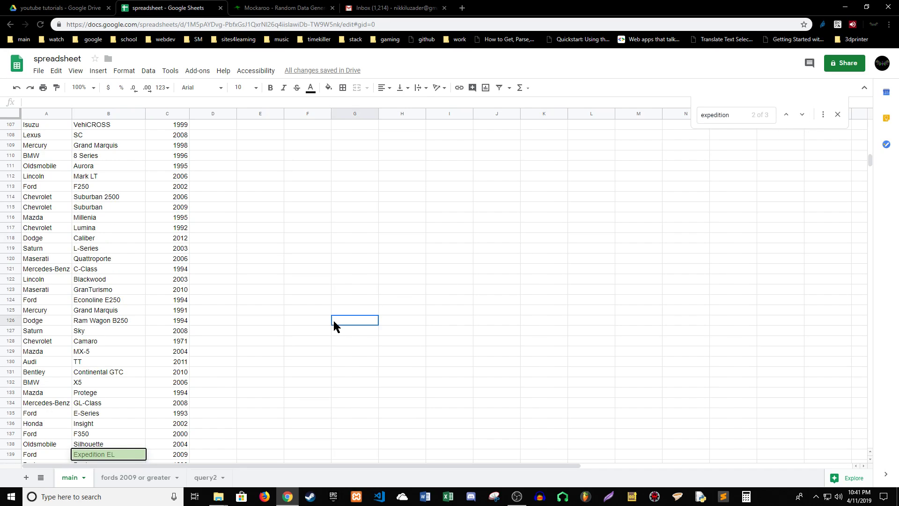
left_click(181, 454)
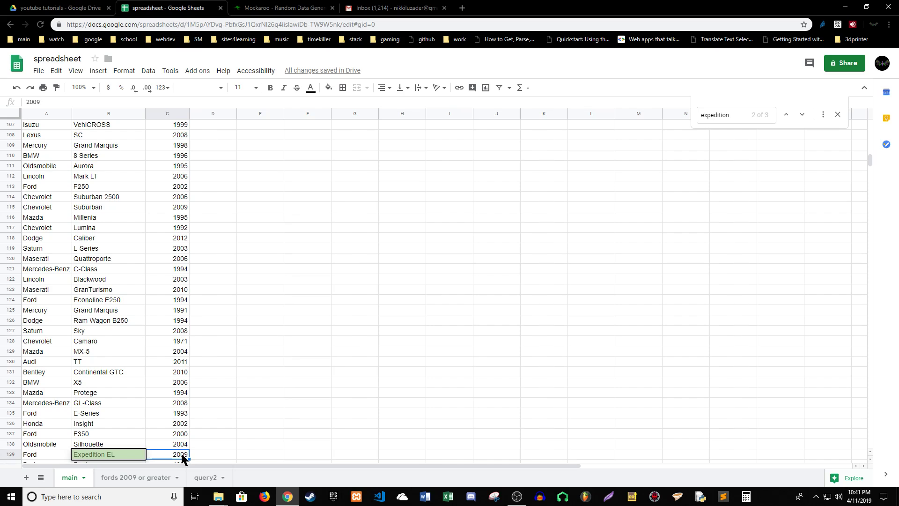
left_click(837, 114)
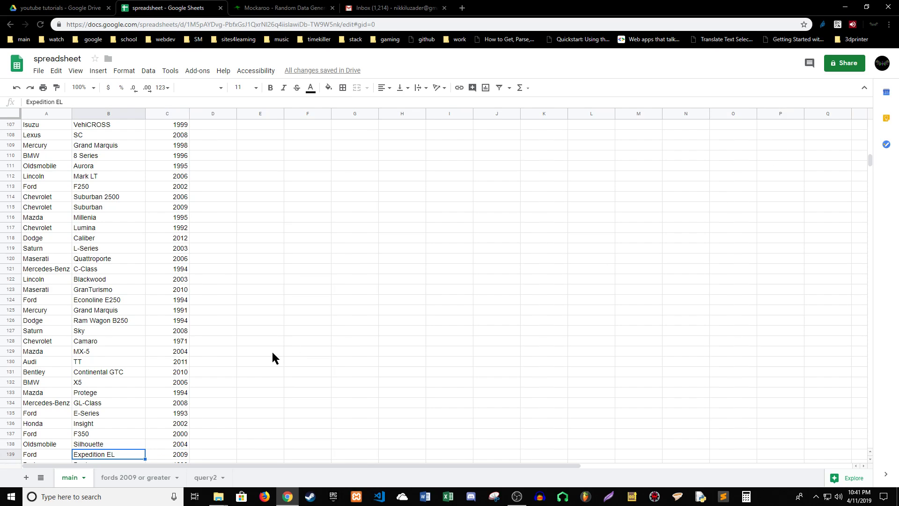
- Change the model name in cell B139 of the main sheet to "Expedition ELF"
left_click(265, 365)
left_click(131, 455)
type("F")
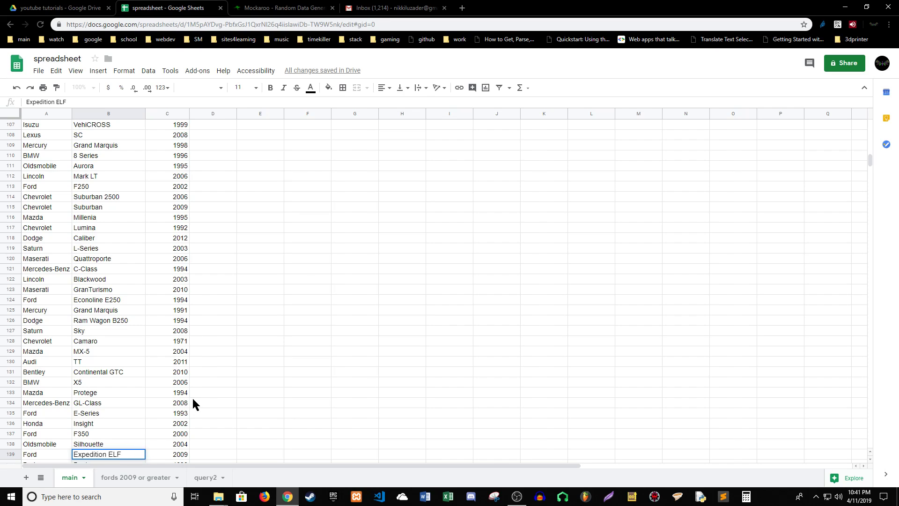
key("Return")
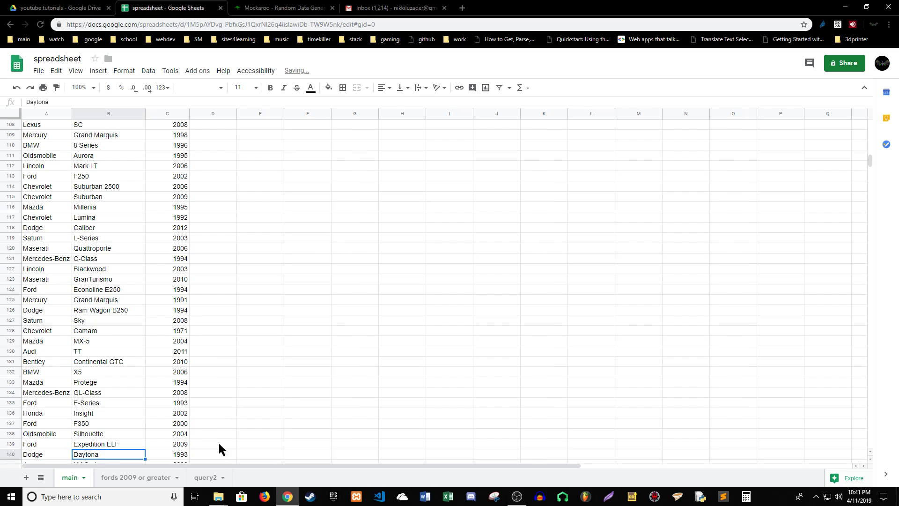
- Examine the edited model name in cell B2 on the "fords 2009 or greater" sheet without changing it
left_click(130, 478)
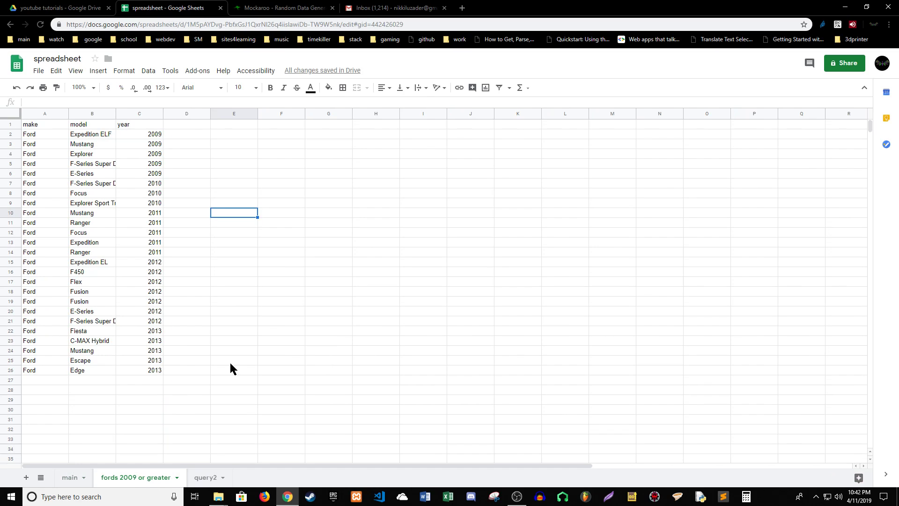
left_click(98, 134)
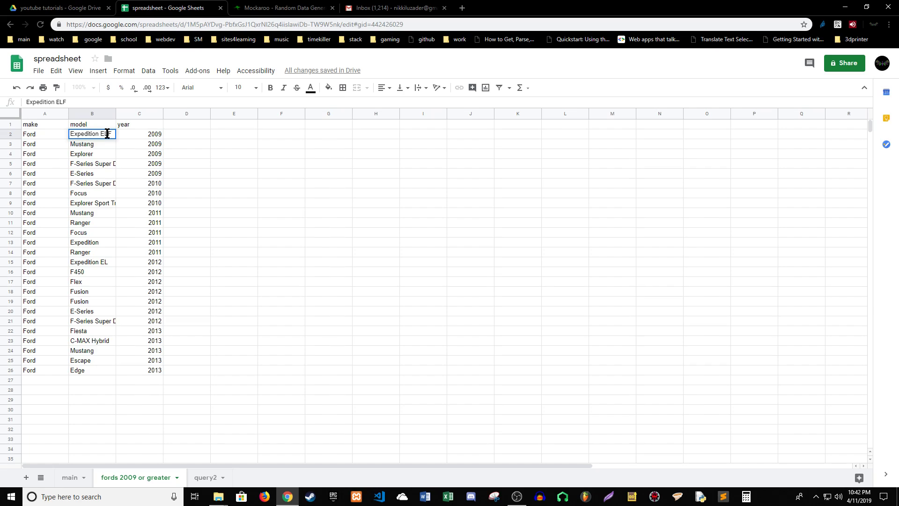
key("Escape")
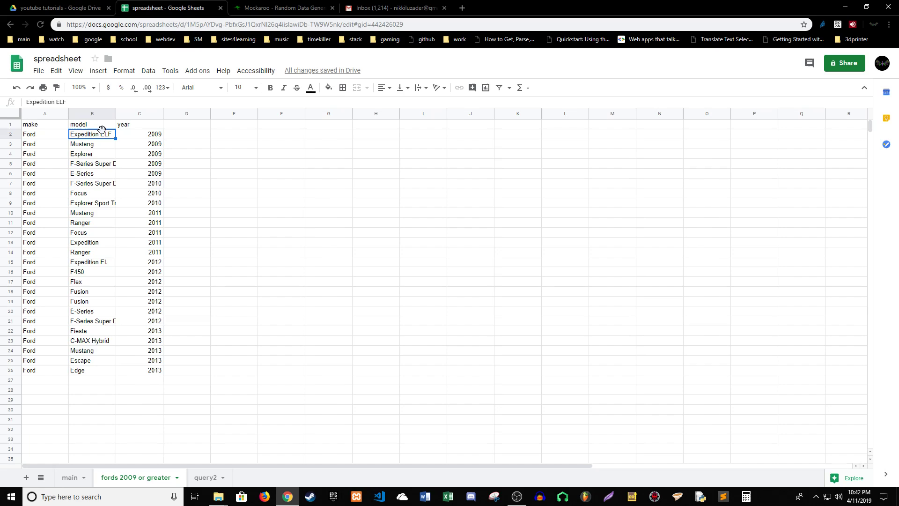
left_click(108, 155)
left_click(105, 135)
left_click(92, 146)
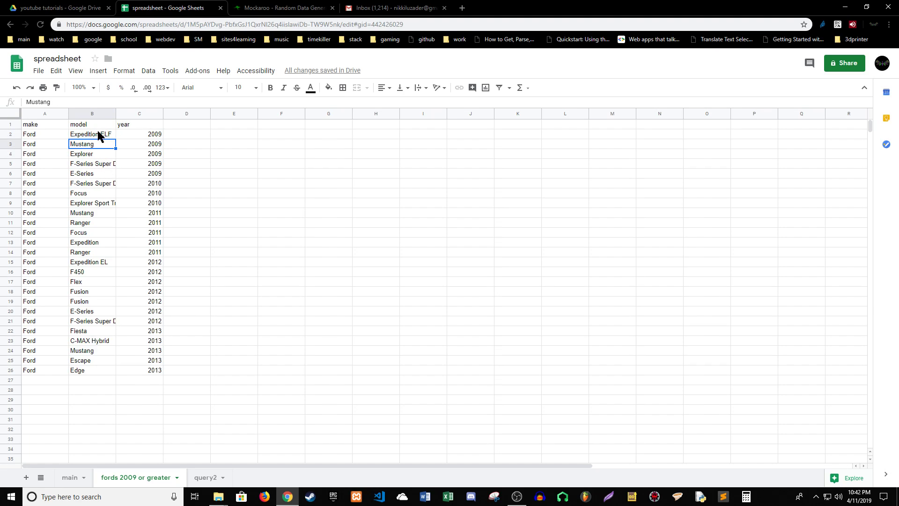
left_click(95, 135)
- Change the model name in cell B139 of the main sheet back to "Expedition EL"
left_click(73, 477)
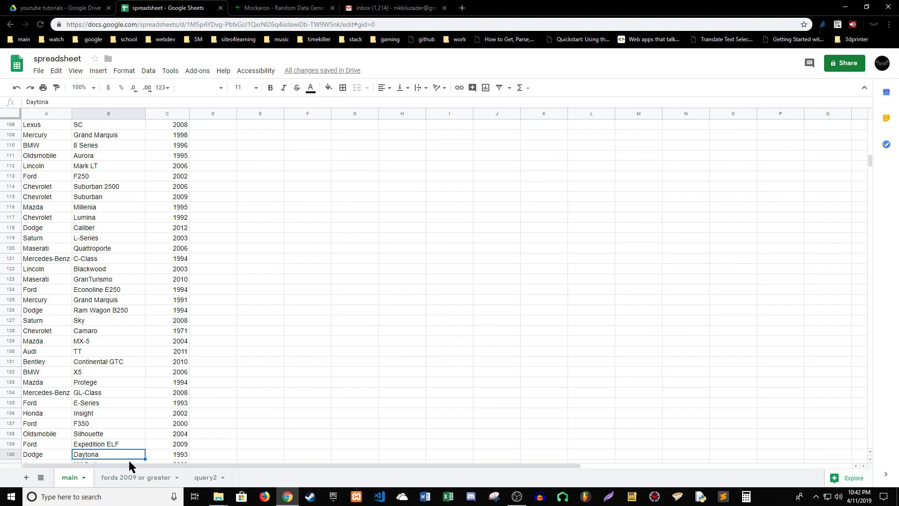
double_click(120, 444)
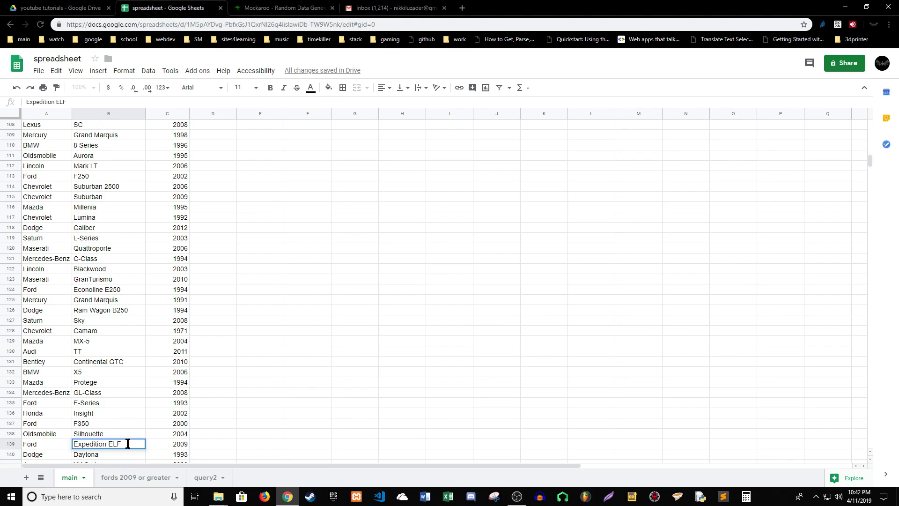
key("BackSpace")
key("Return")
left_click(237, 411)
- Check the restored model name in the first result row of the "fords 2009 or greater" sheet
left_click(122, 478)
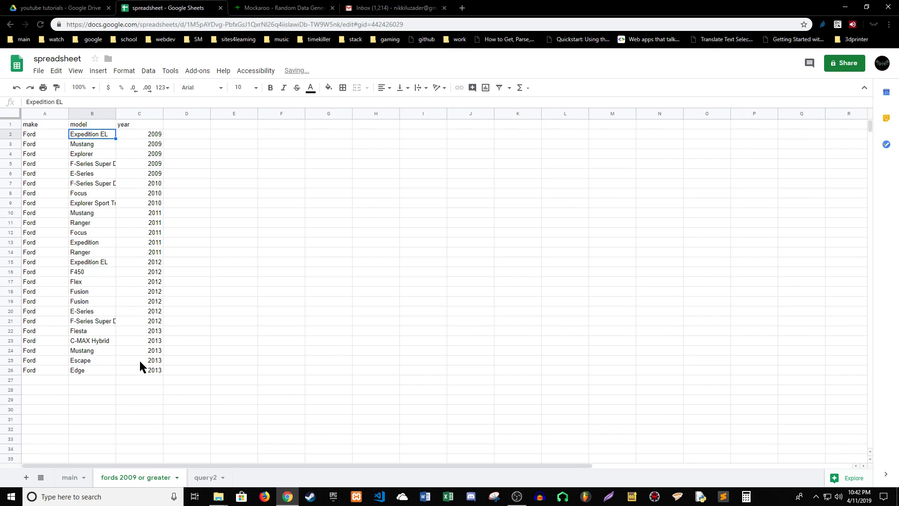
left_click(122, 206)
left_click(100, 134)
left_click(102, 163)
left_click(313, 220)
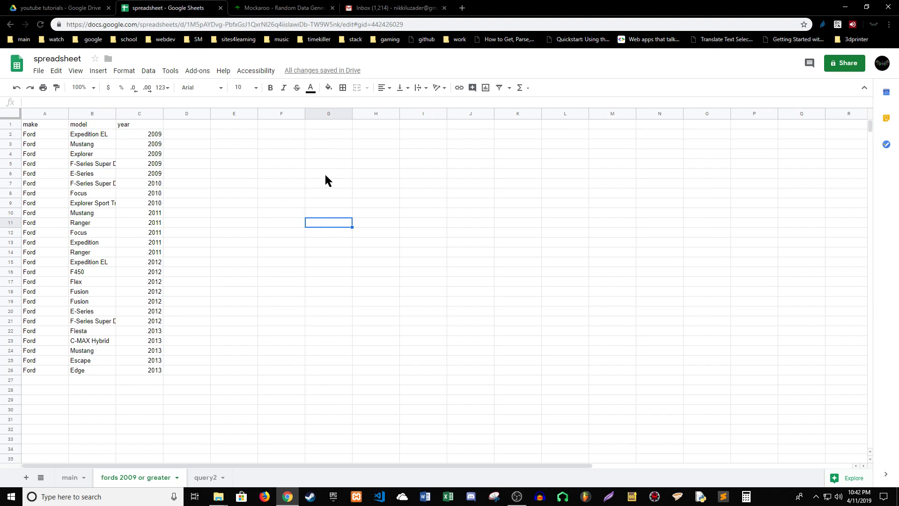
left_click(256, 195)
left_click(249, 273)
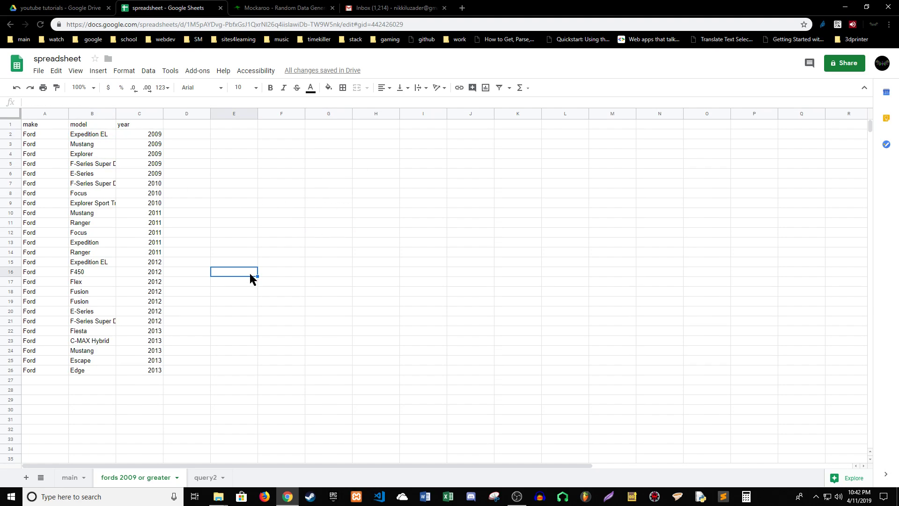
left_click(249, 352)
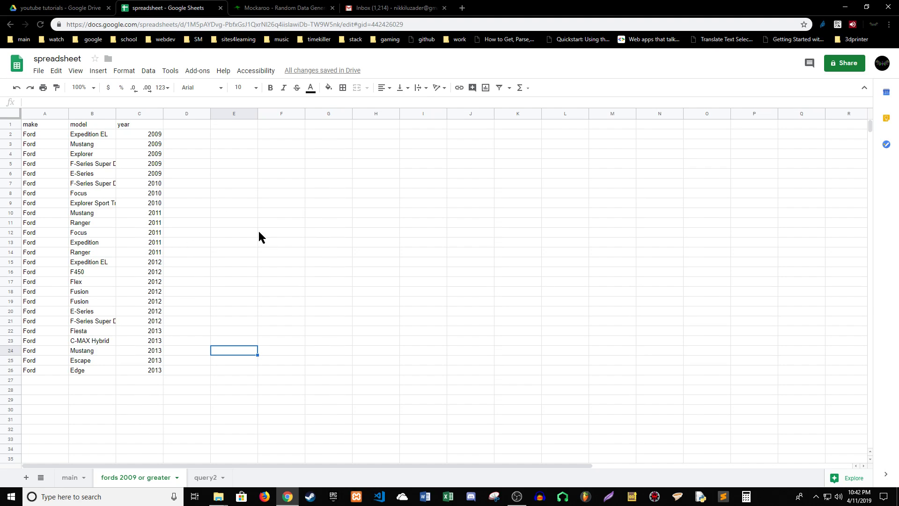